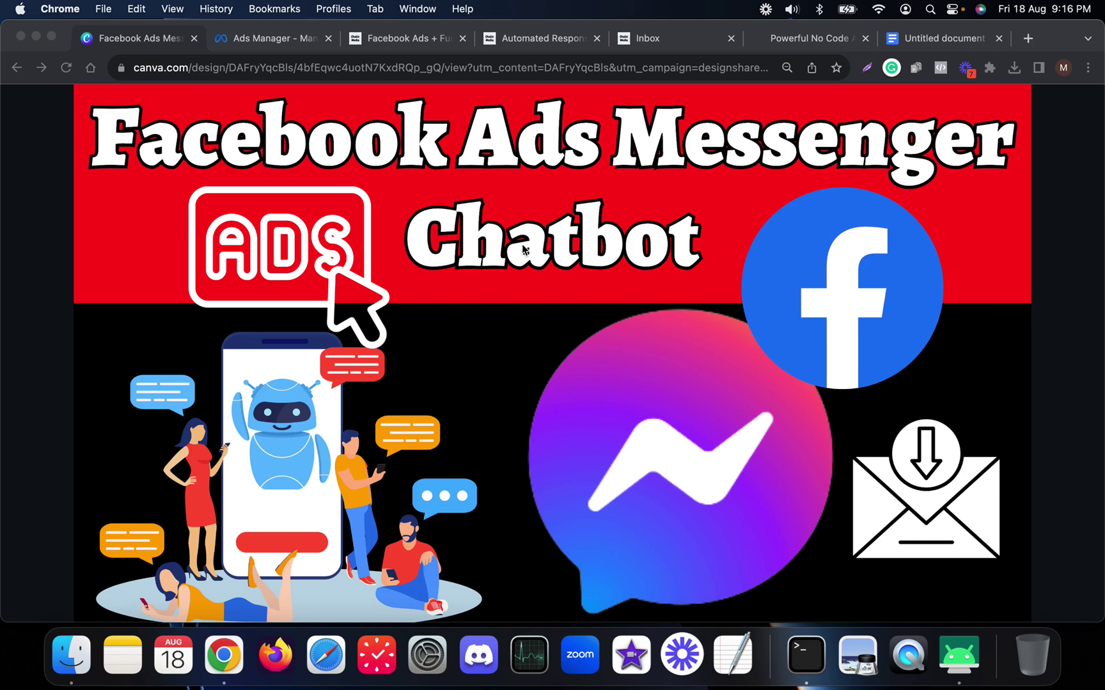
Leave the Canva chatbot thumbnail design for the Ads Manager Campaigns list
left_click(262, 40)
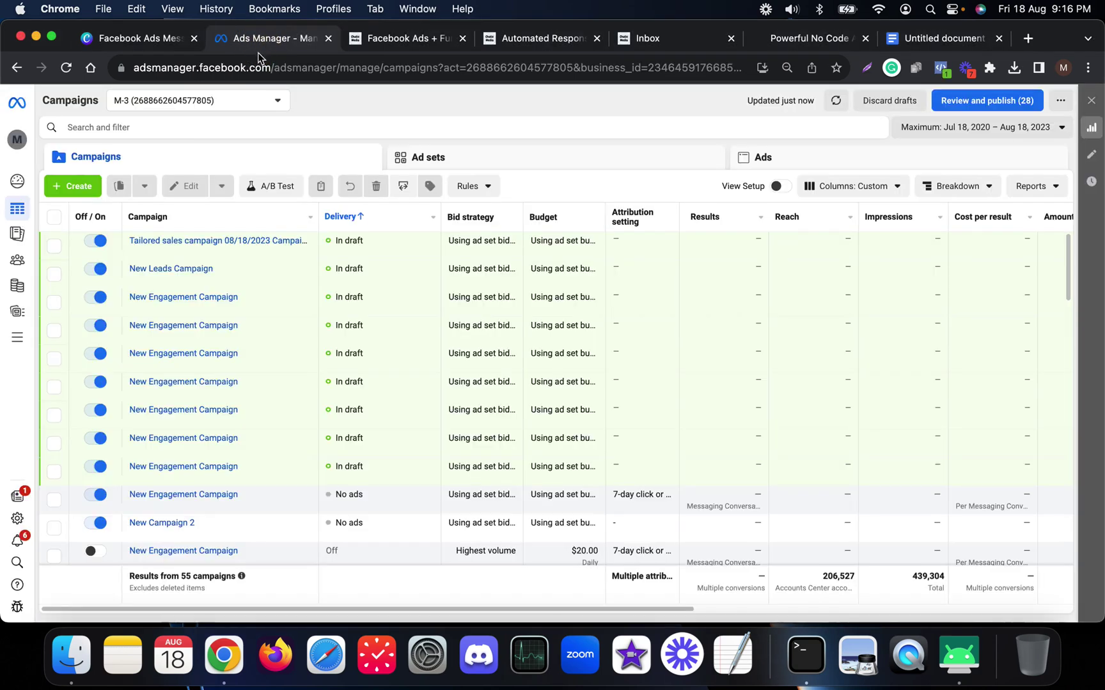
Start a new campaign with the Engagement objective
left_click(74, 188)
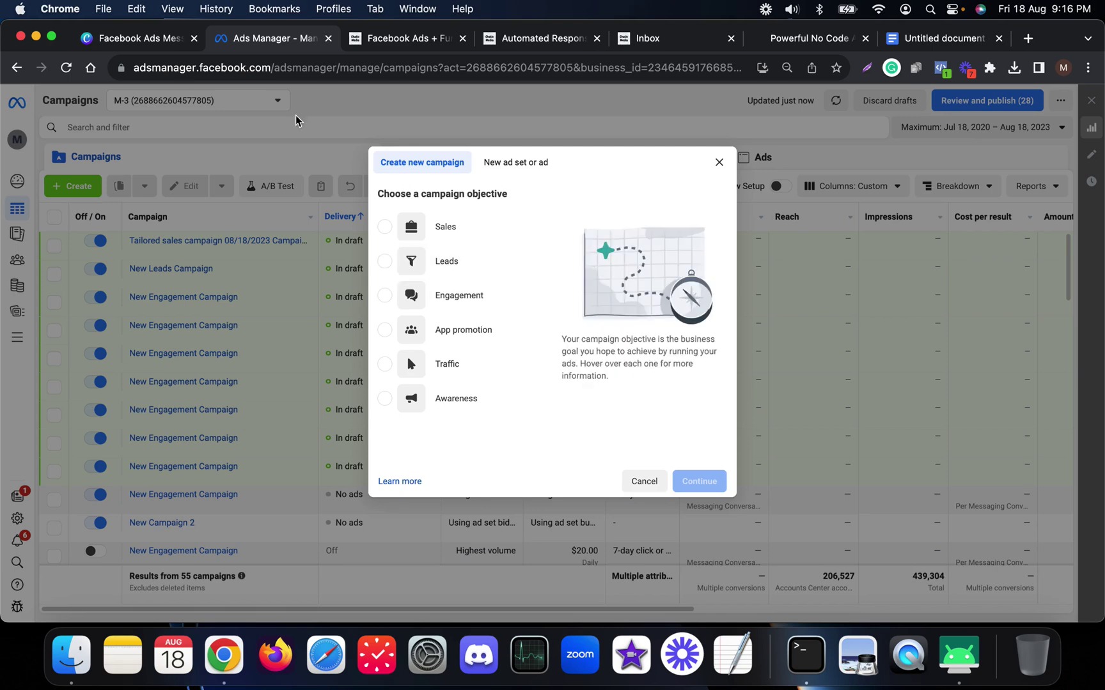
left_click(144, 41)
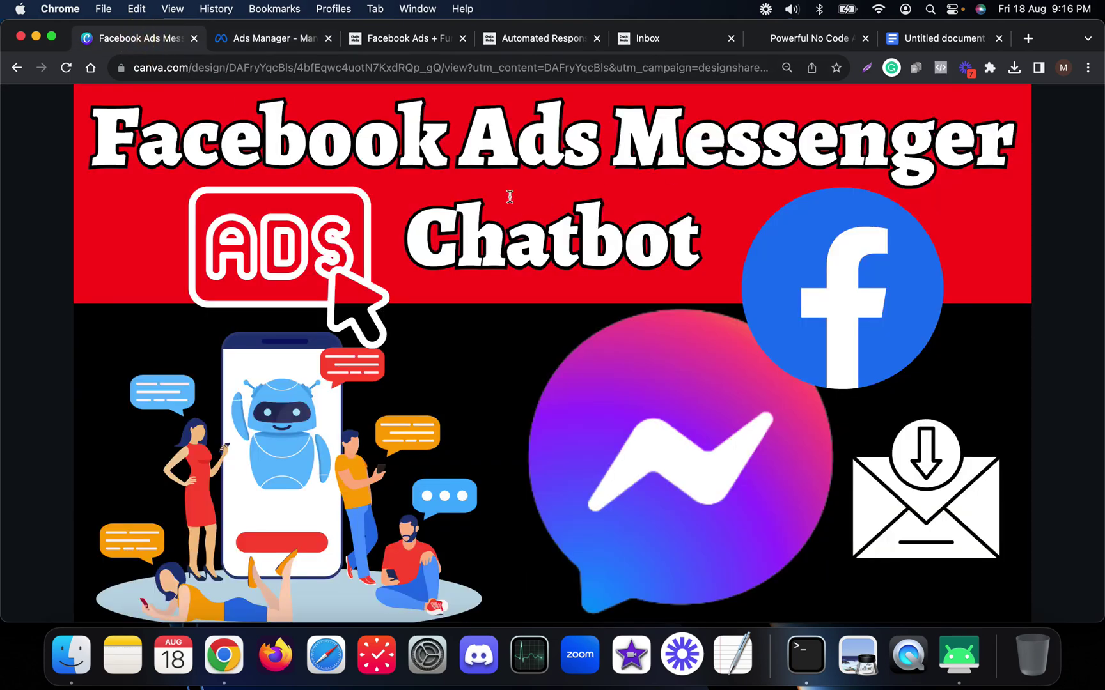
left_click(262, 39)
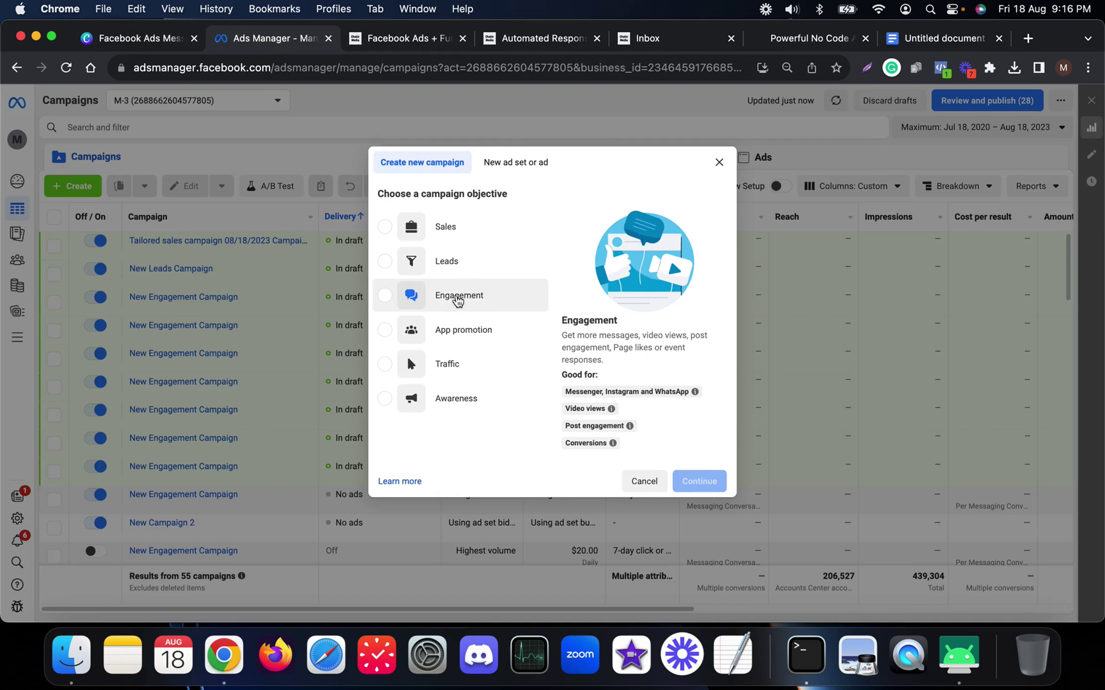
left_click(459, 299)
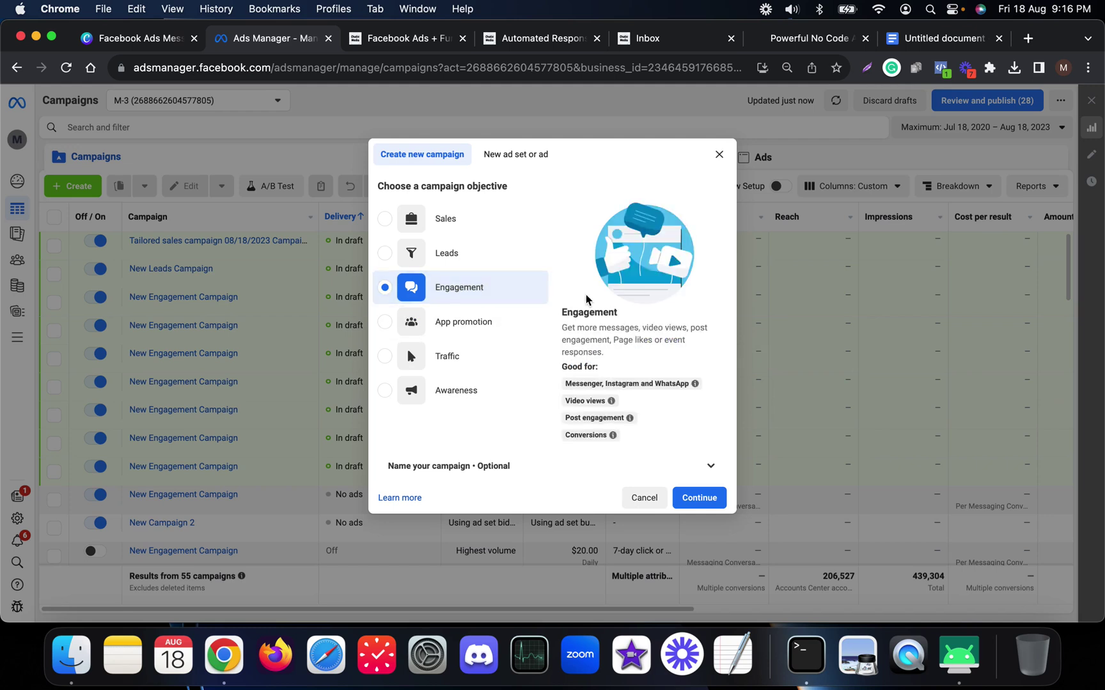
mouse_move(591, 384)
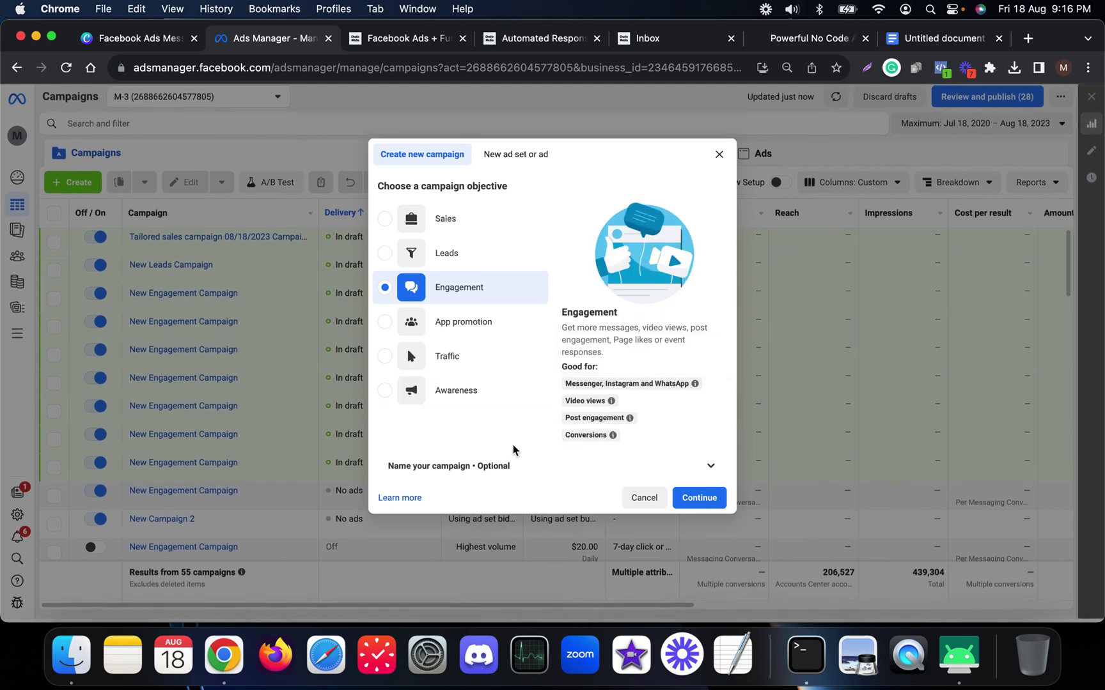
Name the campaign 'YT' and create it, declaring no special ad categories
left_click(493, 466)
left_click(501, 417)
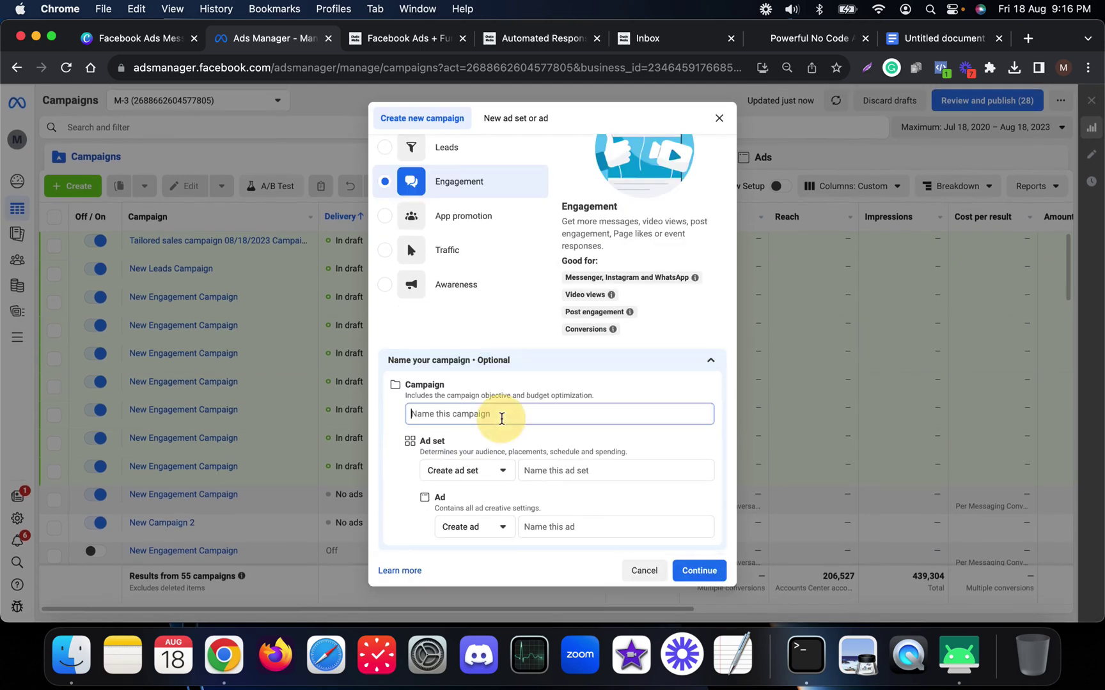
type("Y")
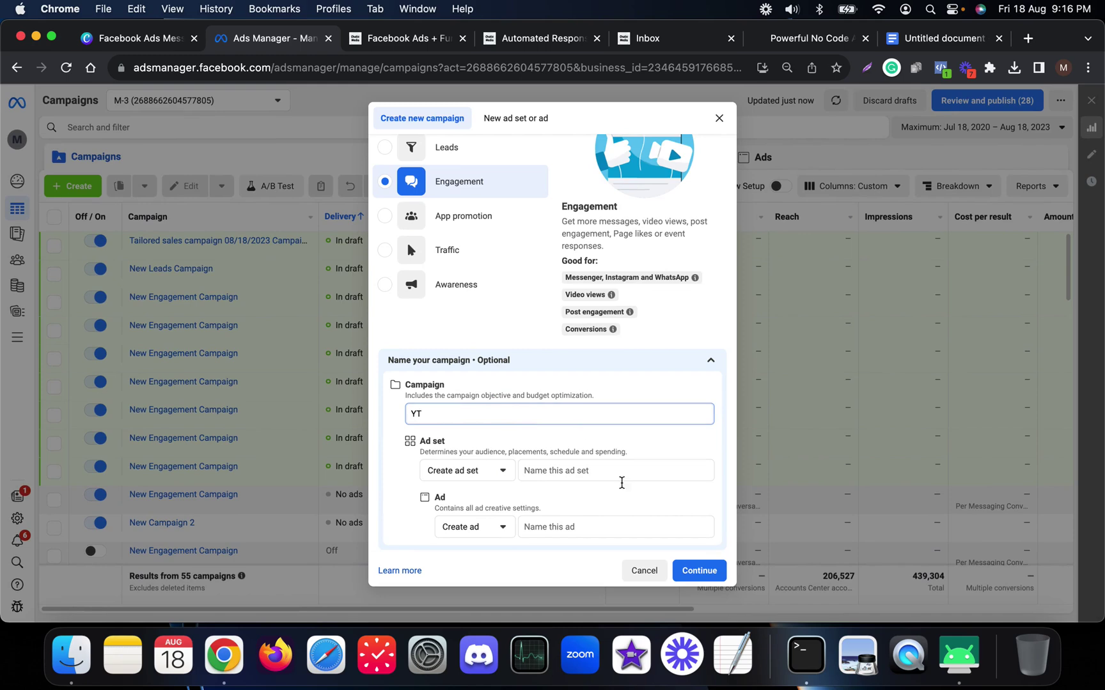
type("T")
left_click(703, 571)
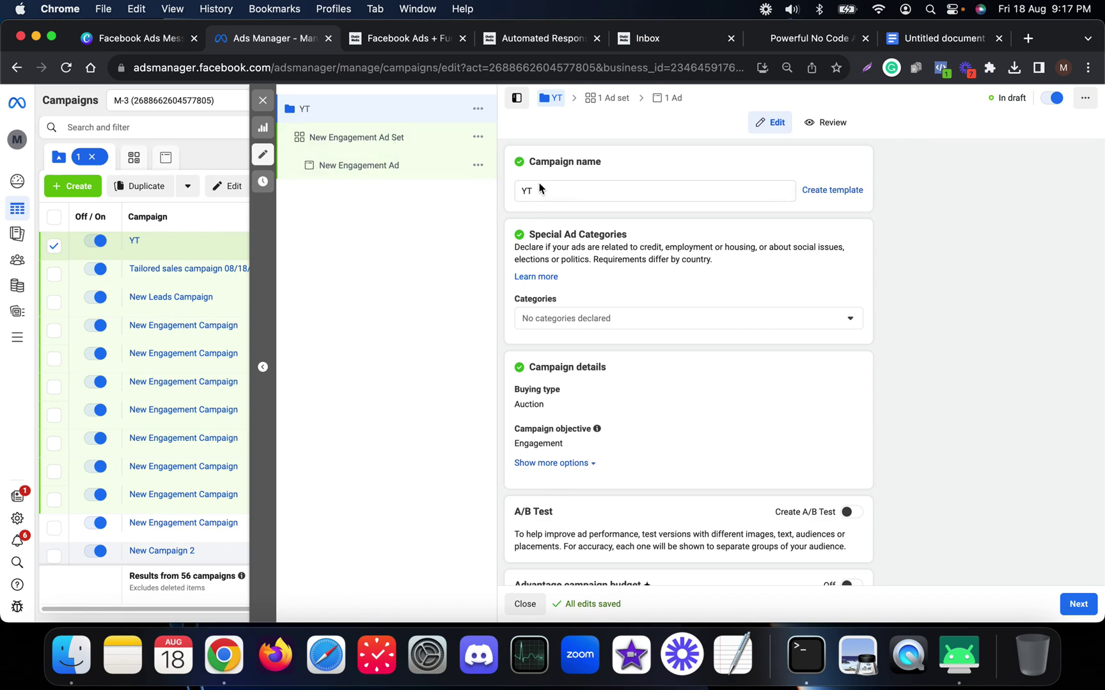
scroll(639, 451, "down", 2)
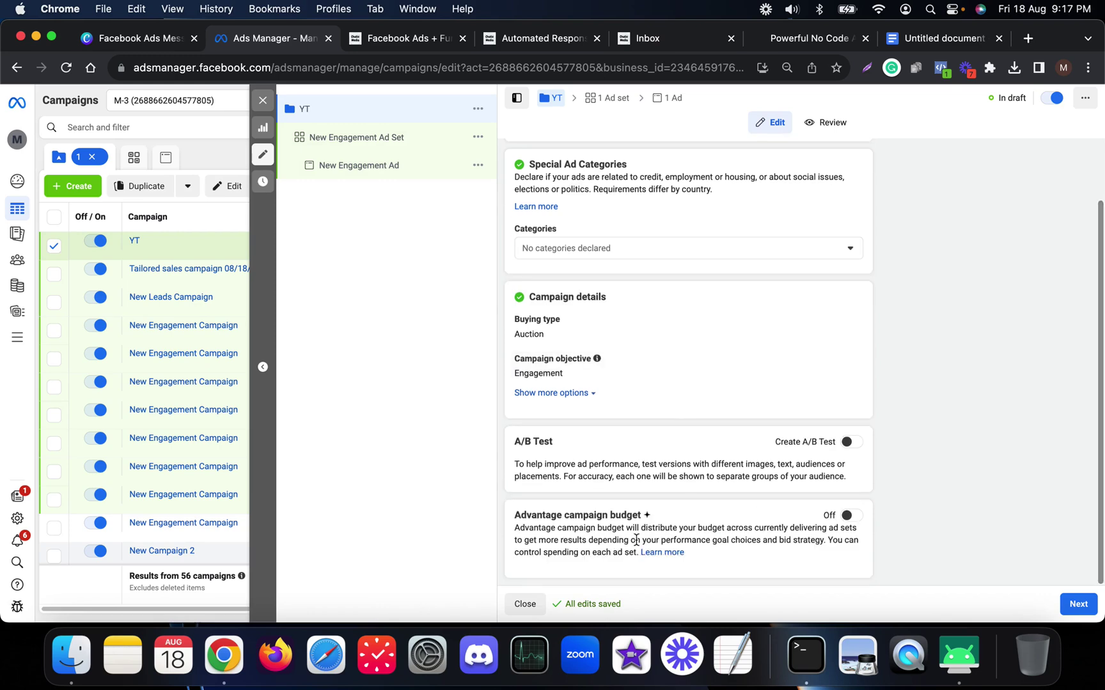
scroll(703, 447, "up", 2)
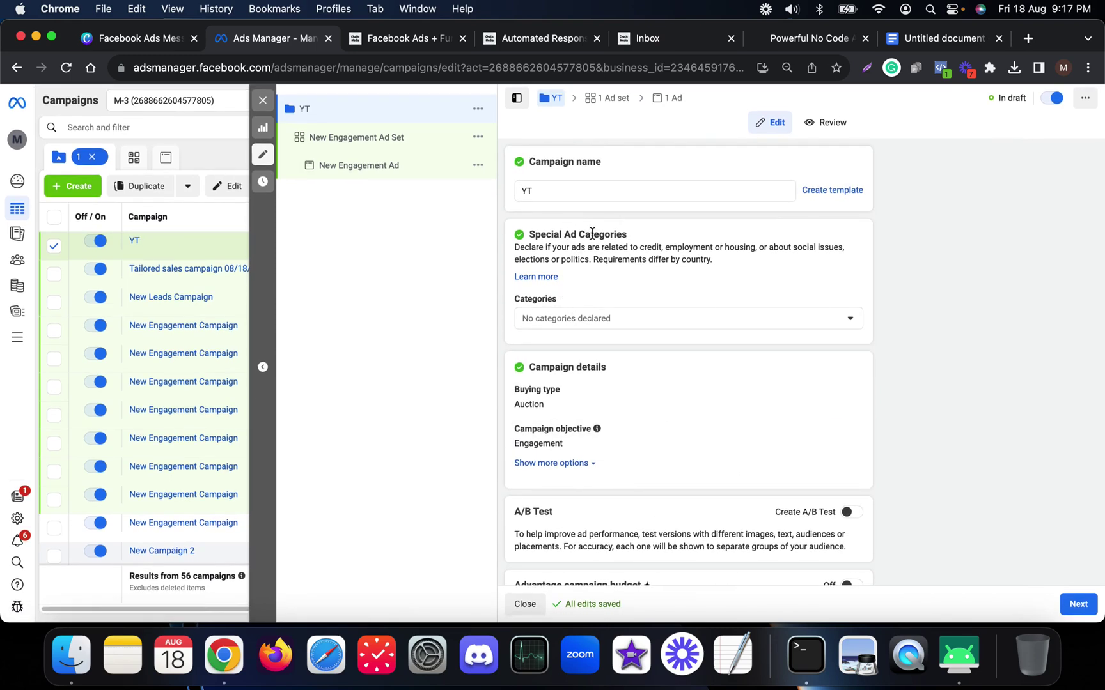
left_click(622, 317)
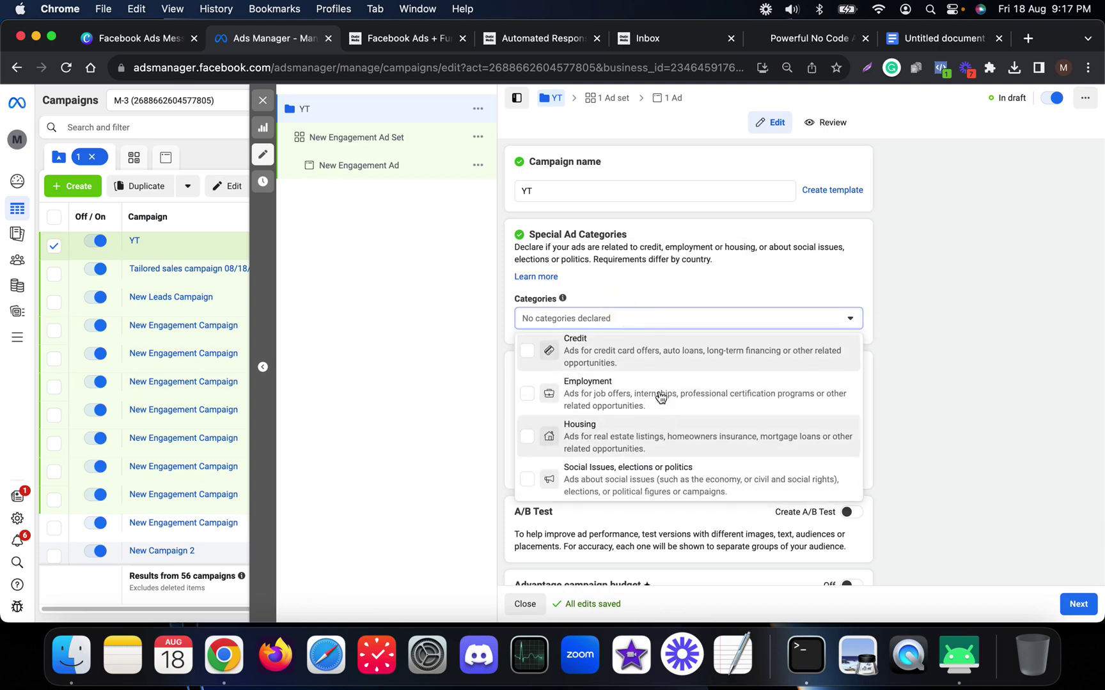
left_click(591, 323)
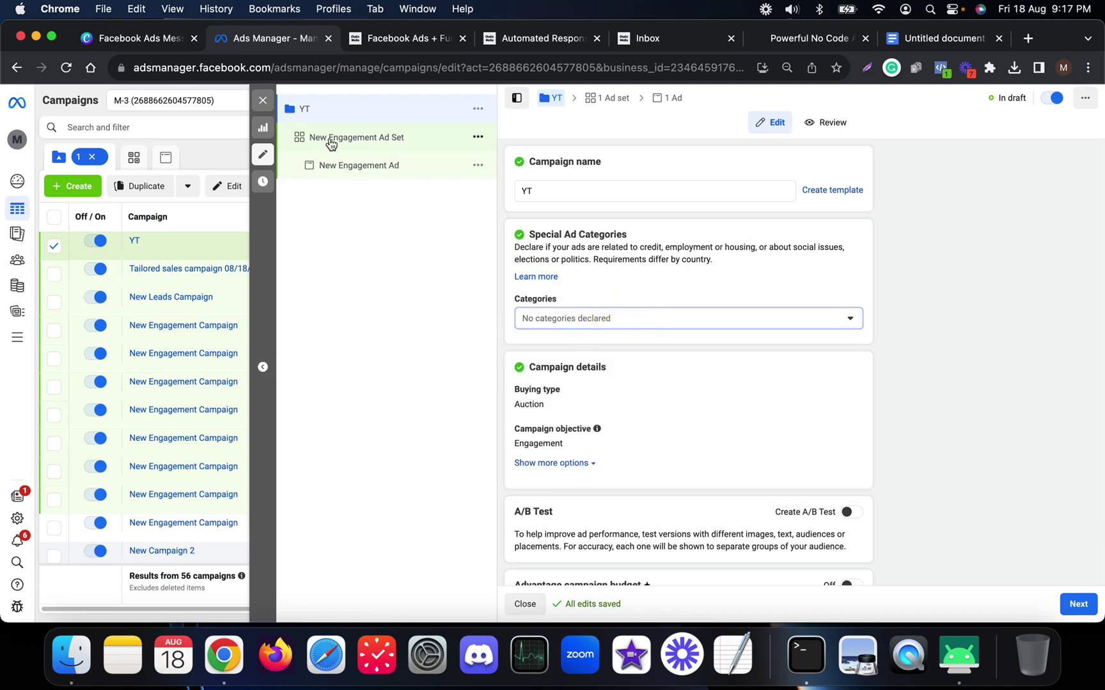
Set the ad set's Facebook Page to Chatic Media and drop WhatsApp and Instagram, keeping Messenger
left_click(403, 142)
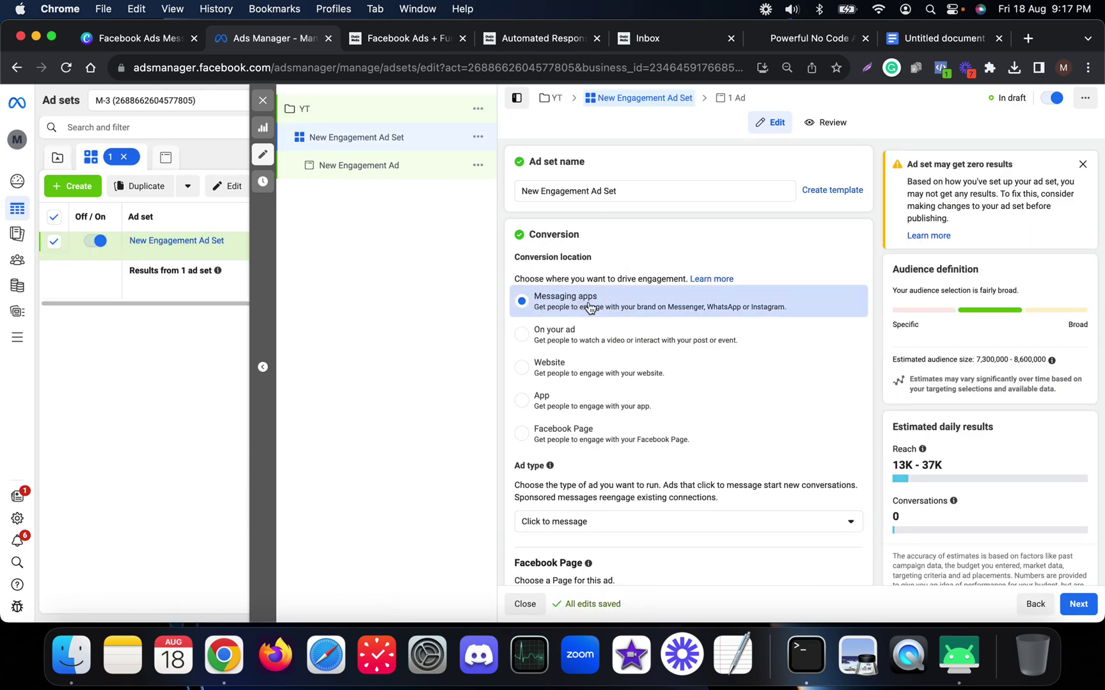
scroll(600, 306, "down", 3)
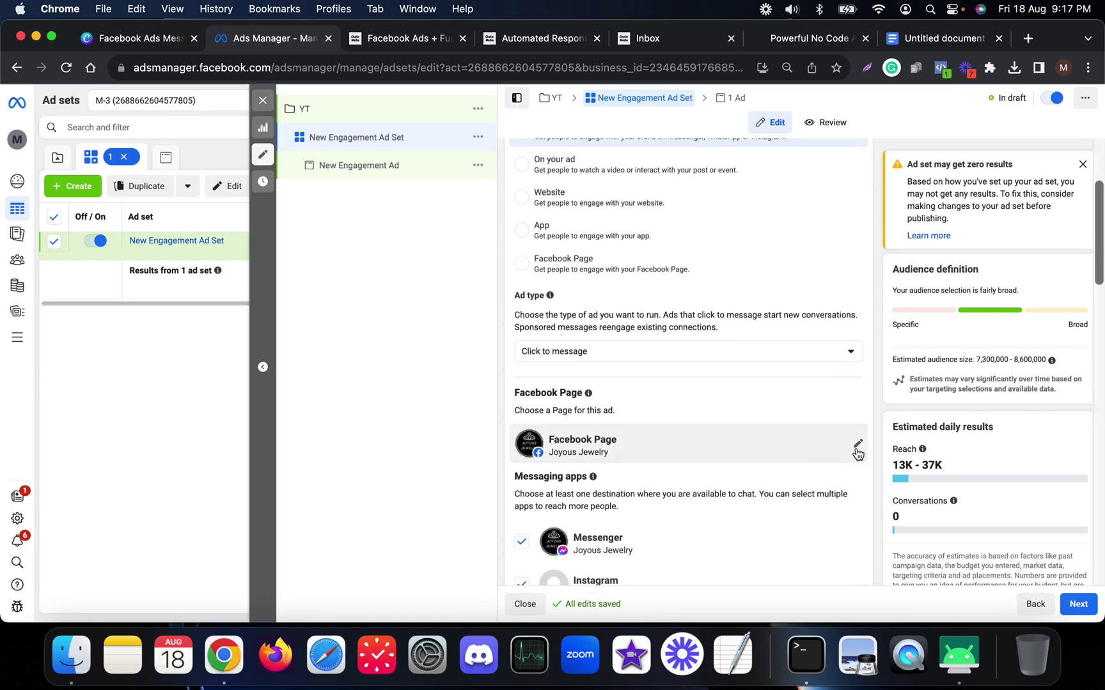
left_click(856, 449)
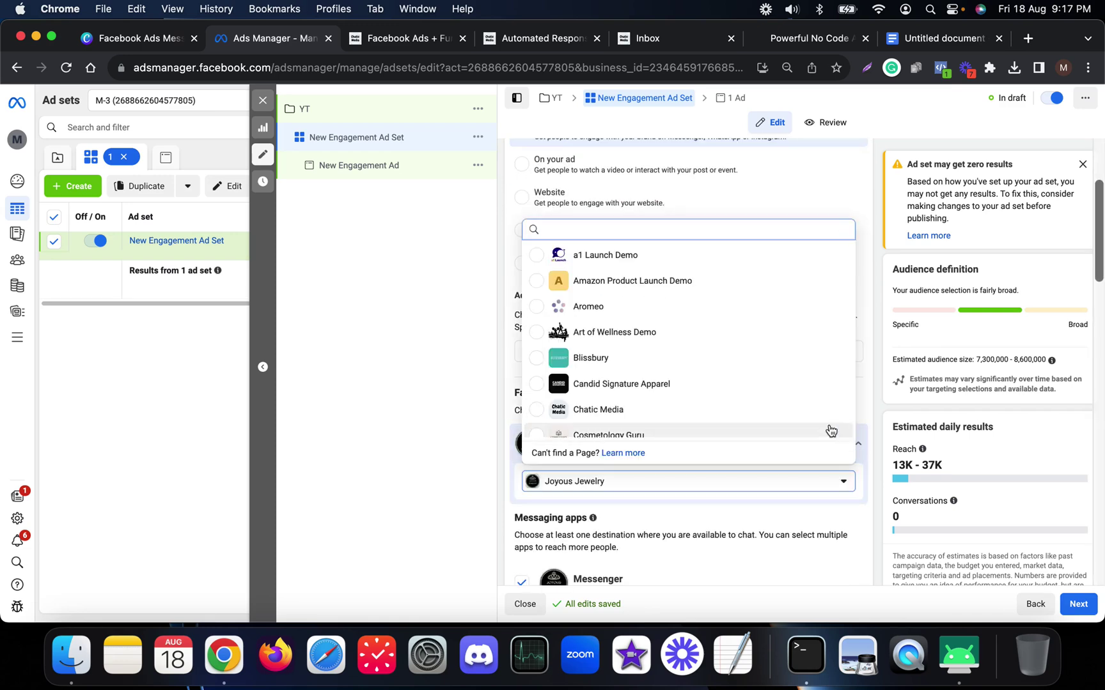
left_click(596, 412)
scroll(595, 412, "down", 3)
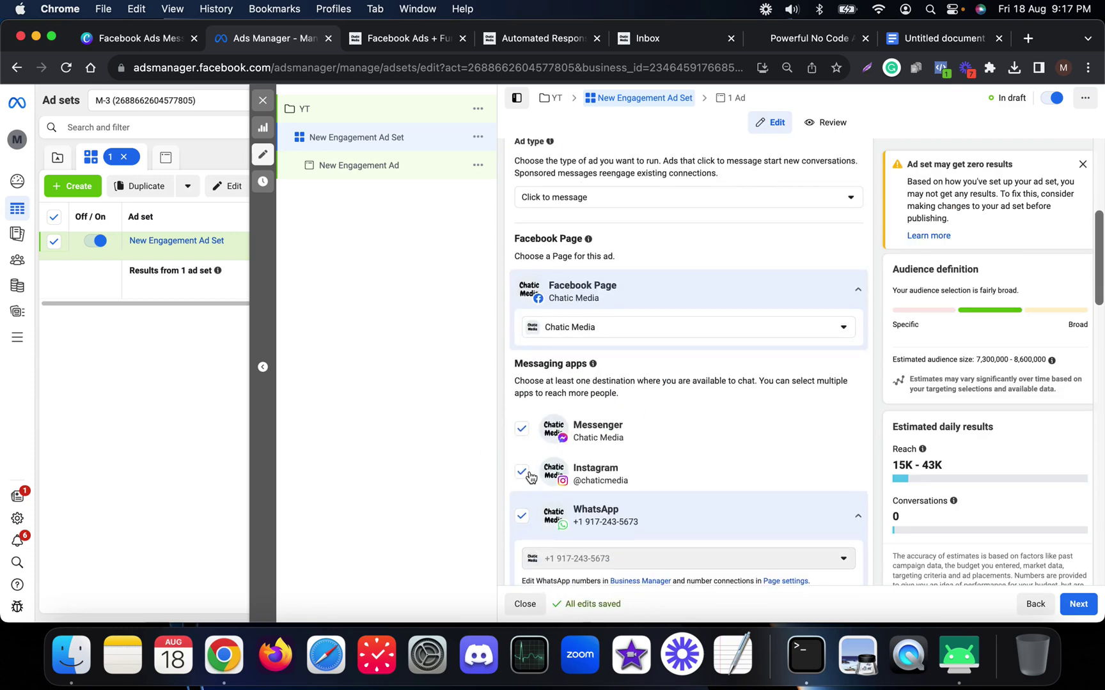
left_click(521, 515)
left_click(521, 472)
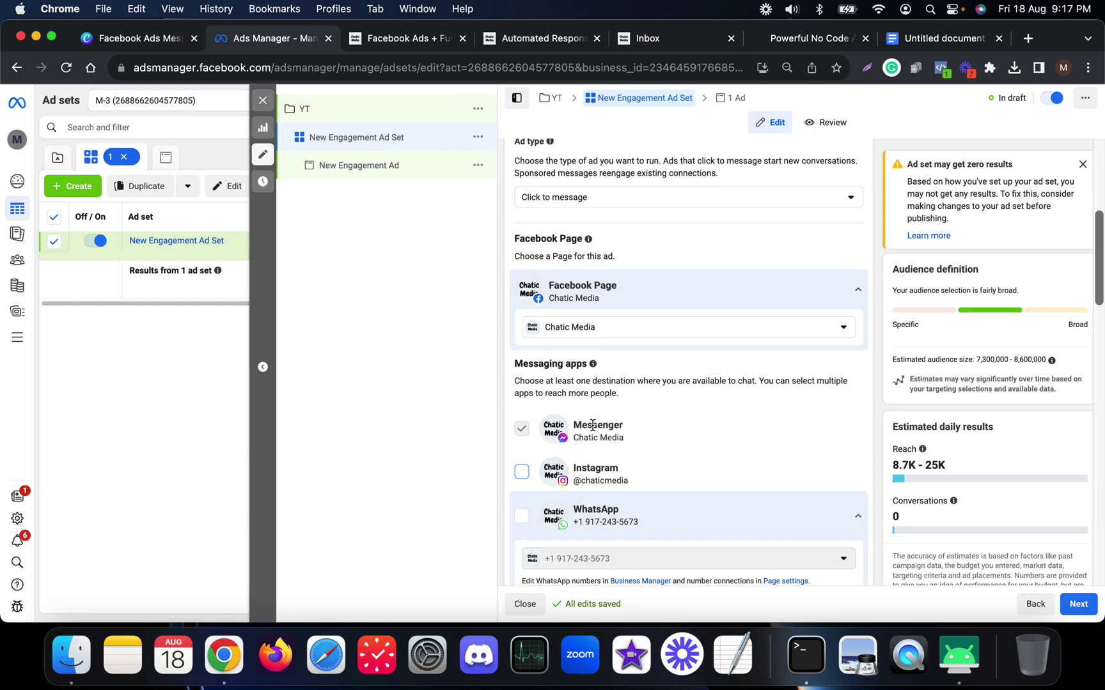
Switch the ad set to Manual placements and bring up the New Engagement Ad
scroll(630, 425, "down", 10)
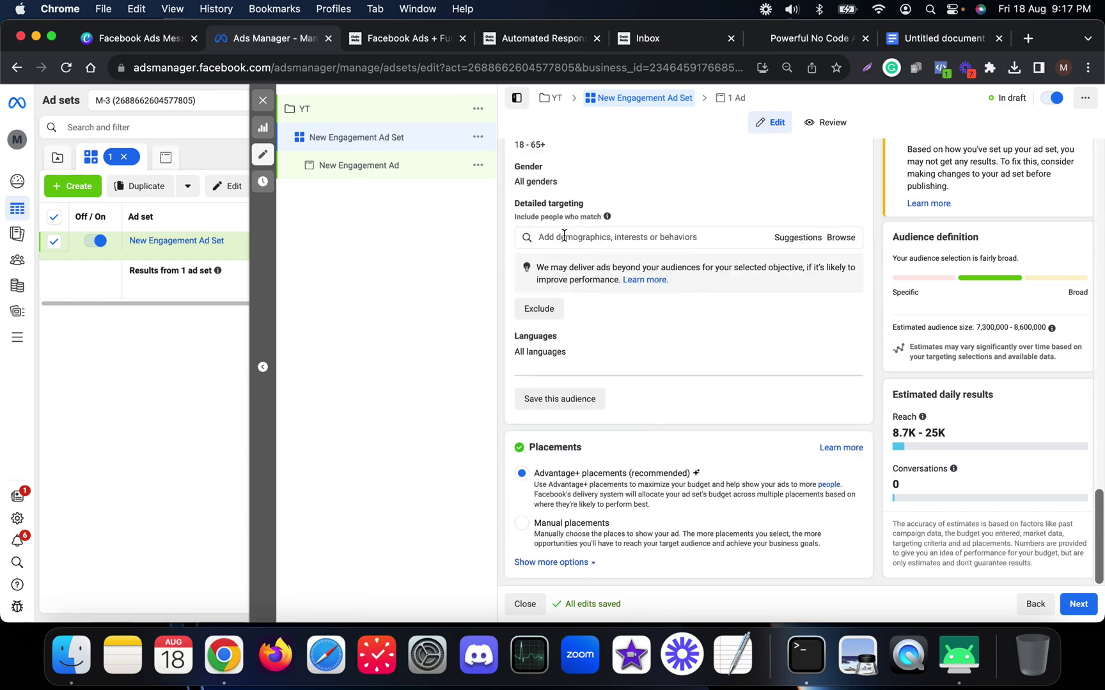
left_click(589, 237)
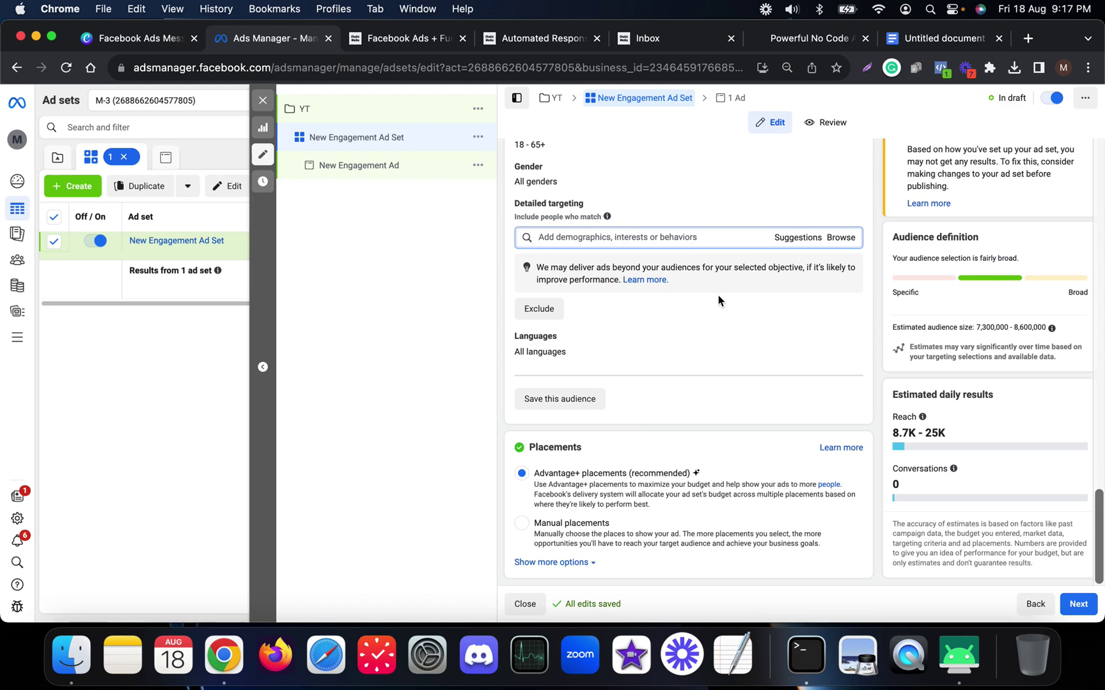
left_click(558, 524)
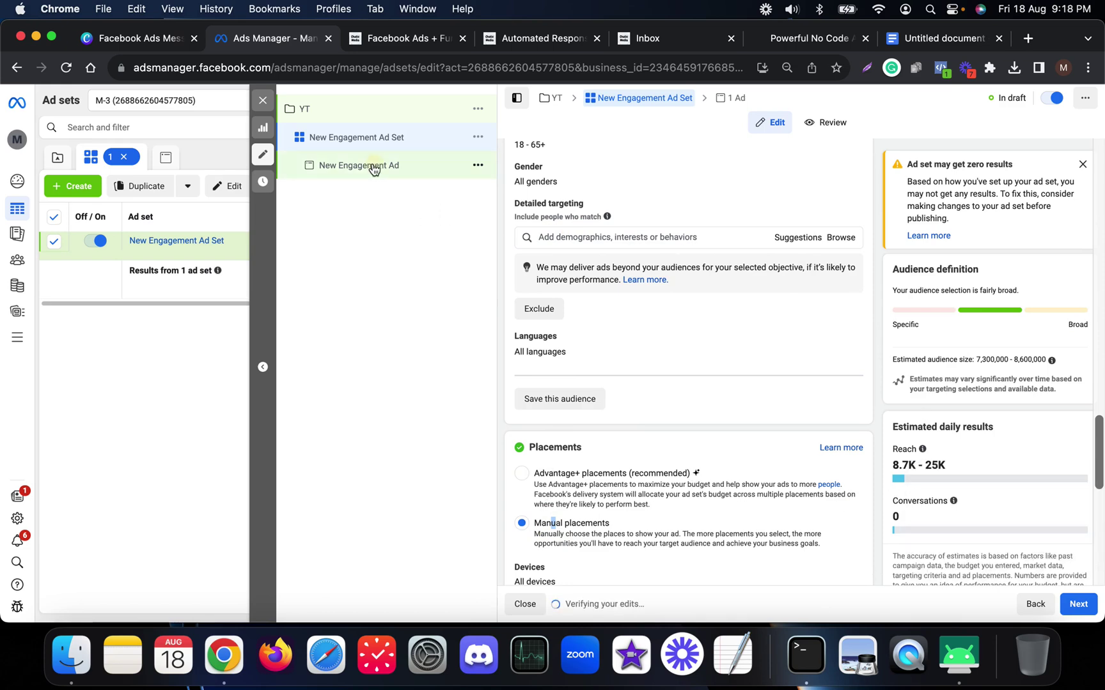
left_click(400, 167)
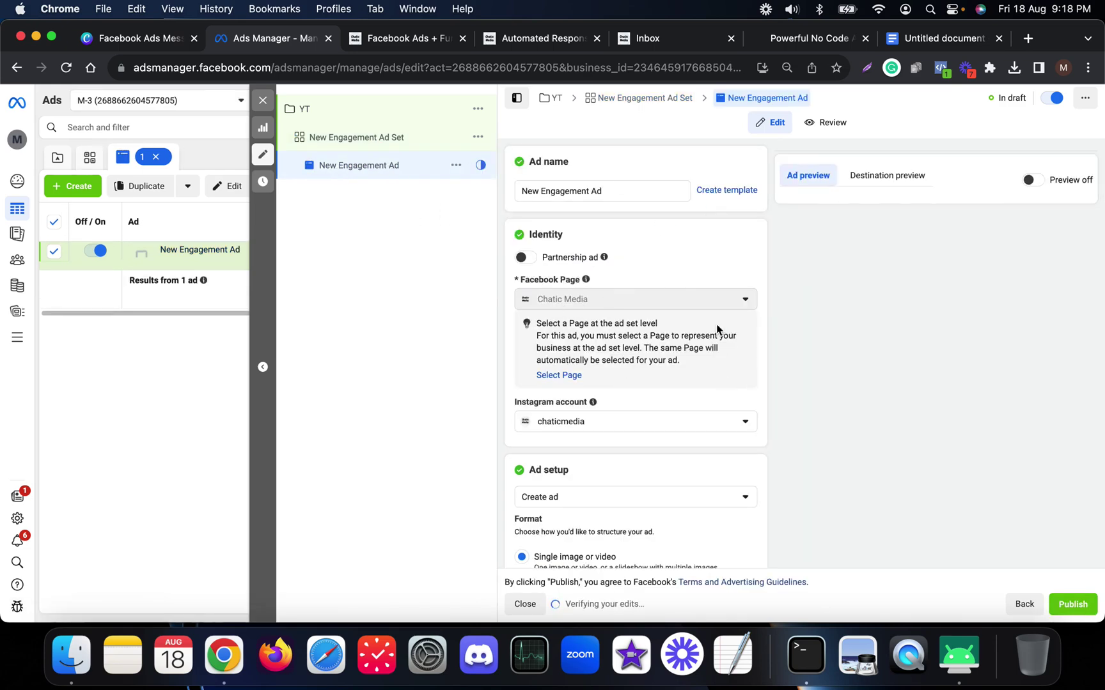
scroll(601, 446, "down", 3)
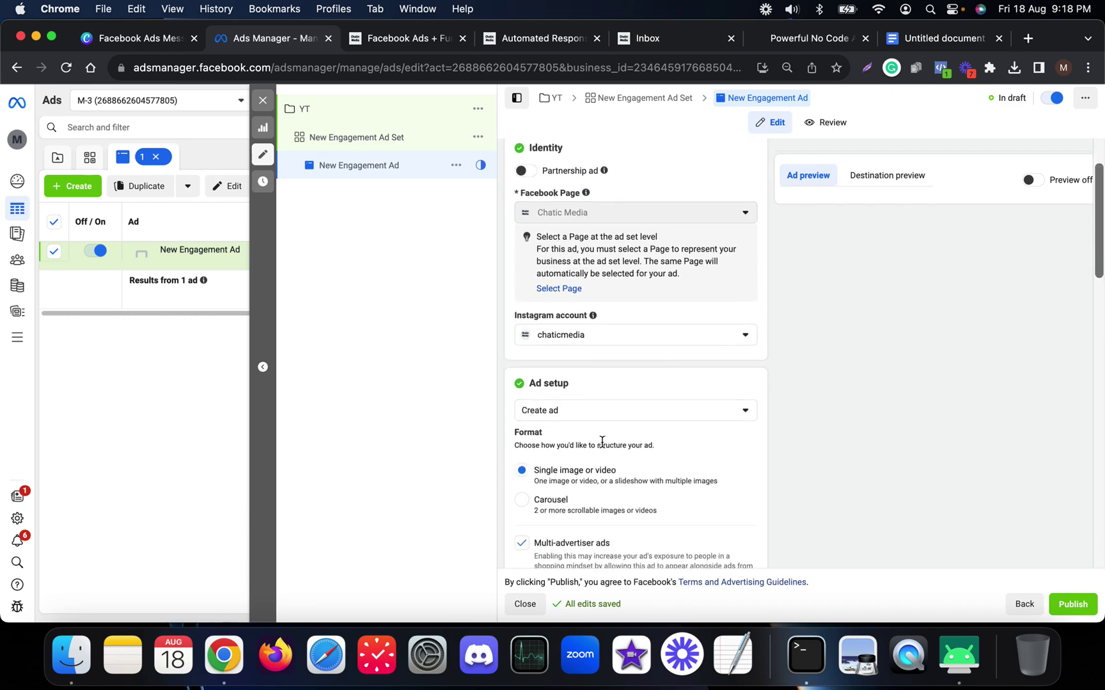
Inspect the ChaticMedia funding flow's Intro Message, Collect Credit Score and Business Duration steps
left_click(405, 38)
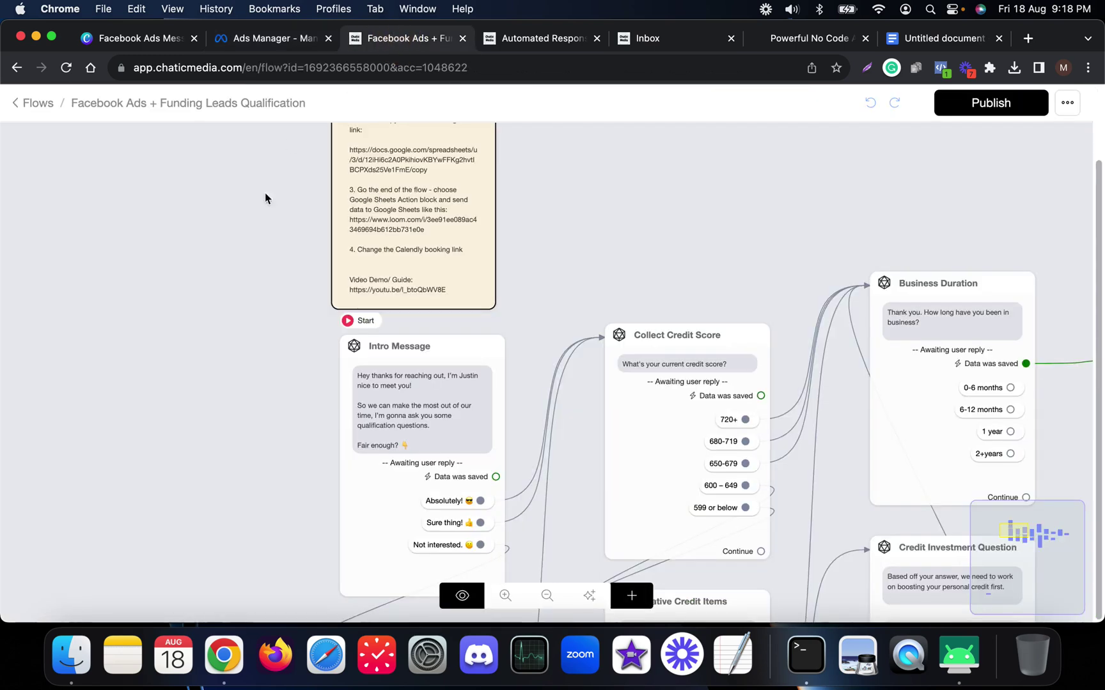
left_click(470, 397)
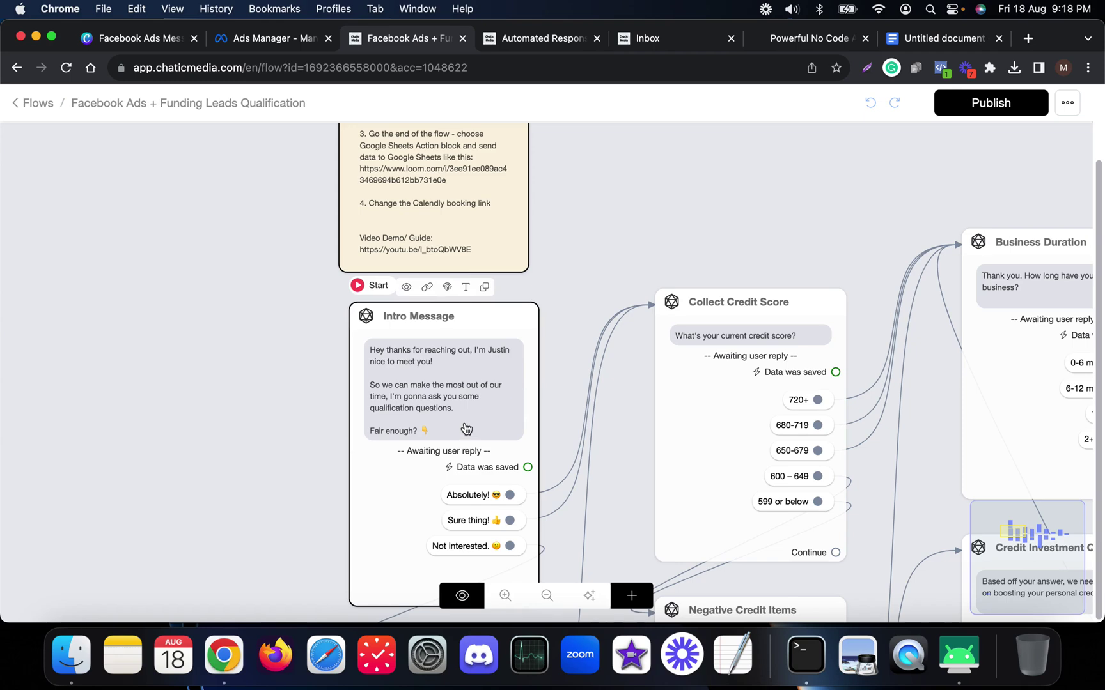
scroll(376, 383, "down", 5)
scroll(383, 400, "up", 5)
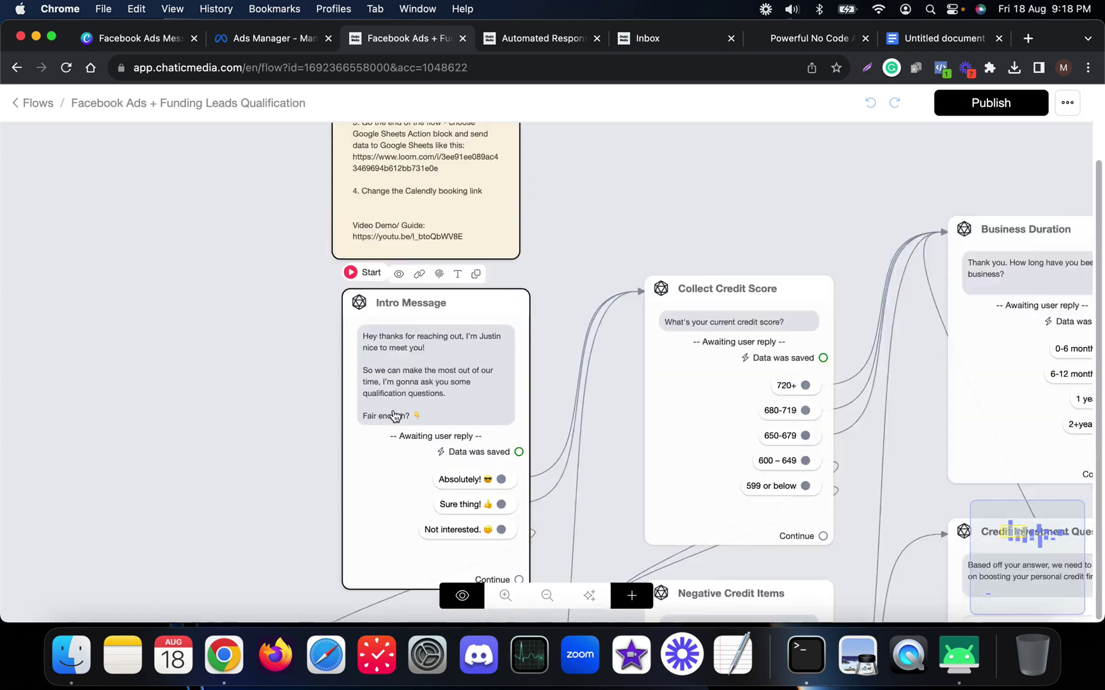
scroll(395, 416, "up", 4)
scroll(394, 416, "down", 5)
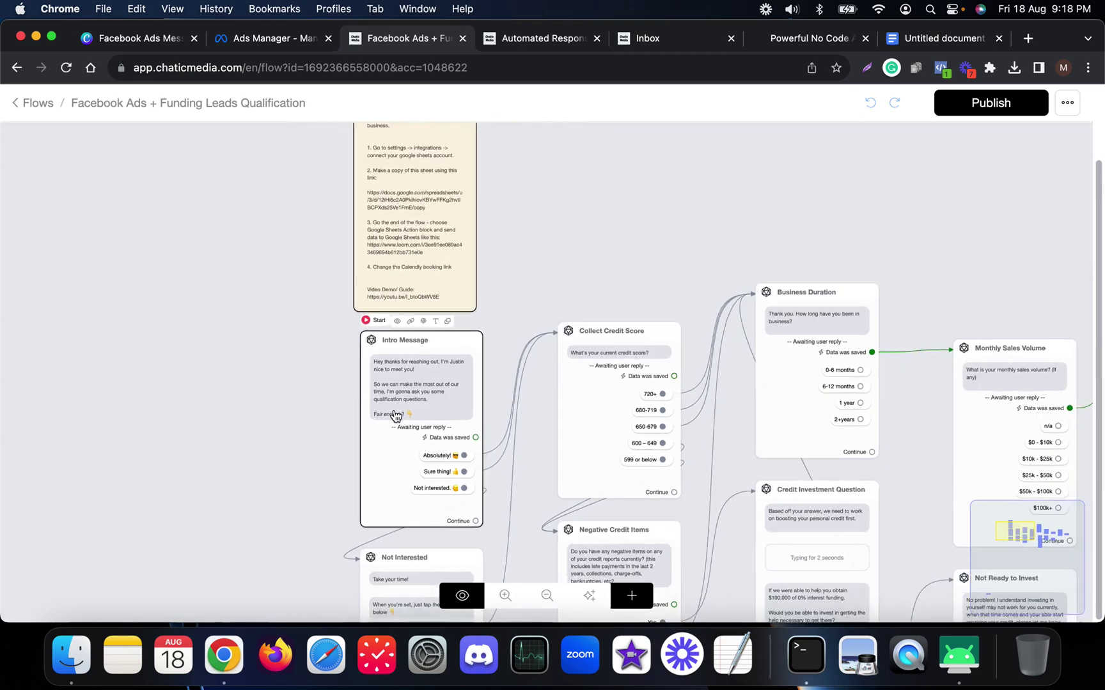
scroll(639, 441, "up", 4)
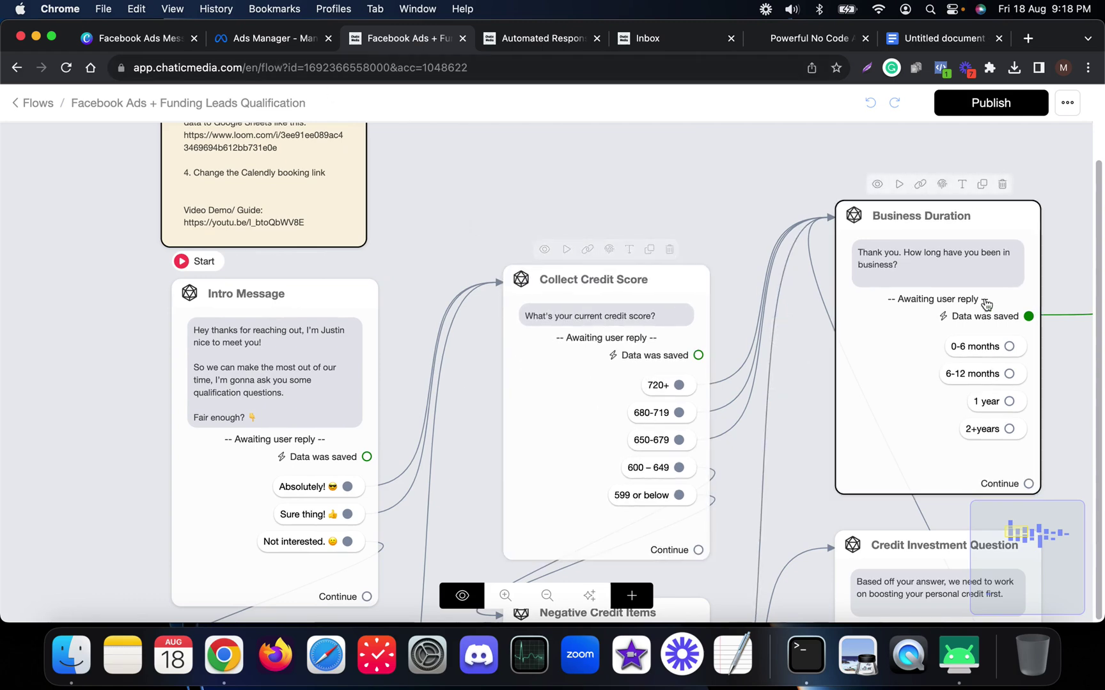
scroll(933, 363, "down", 5)
scroll(934, 363, "down", 2)
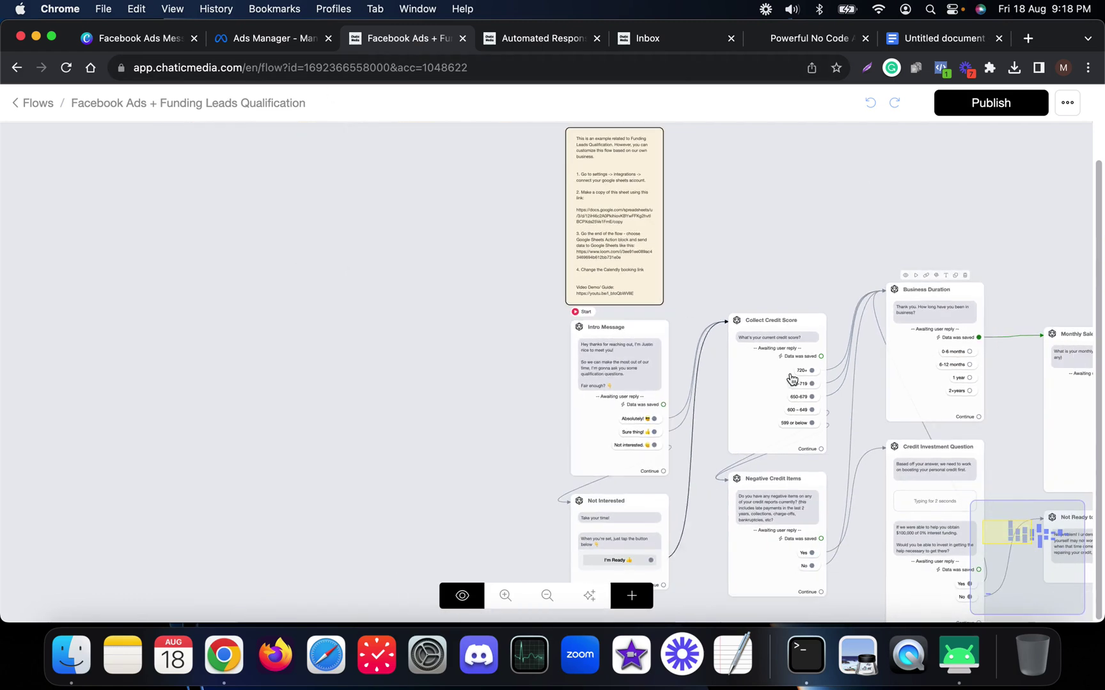
Add funding.png as the ad image with Original crops for Feeds and Search results
left_click(251, 41)
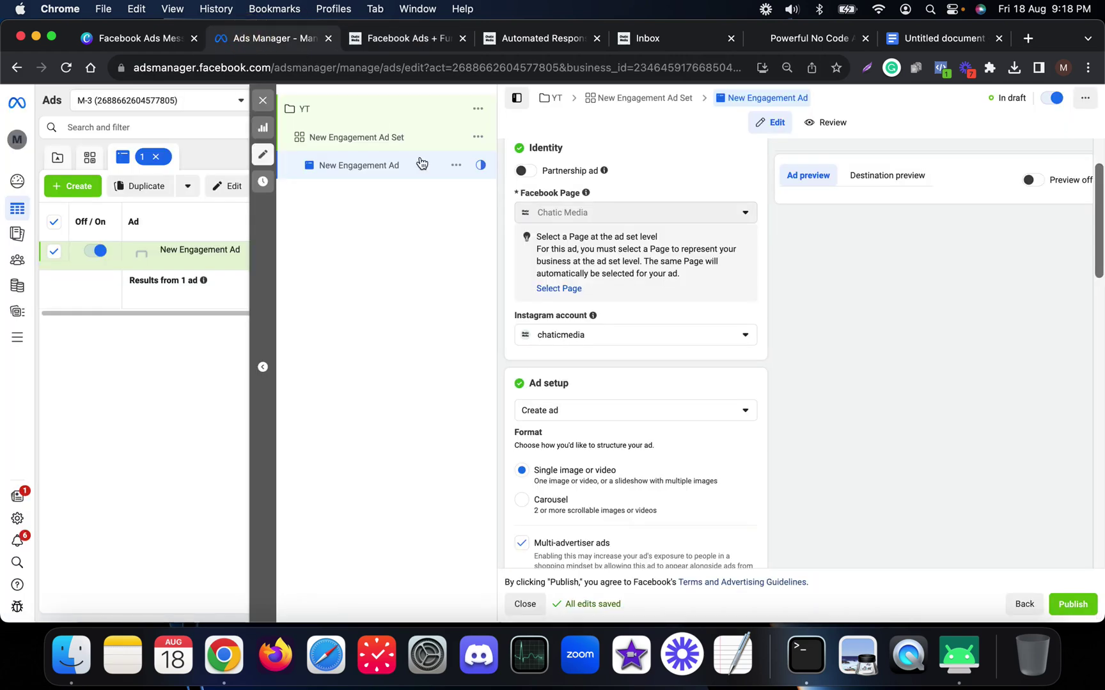
scroll(609, 417, "down", 5)
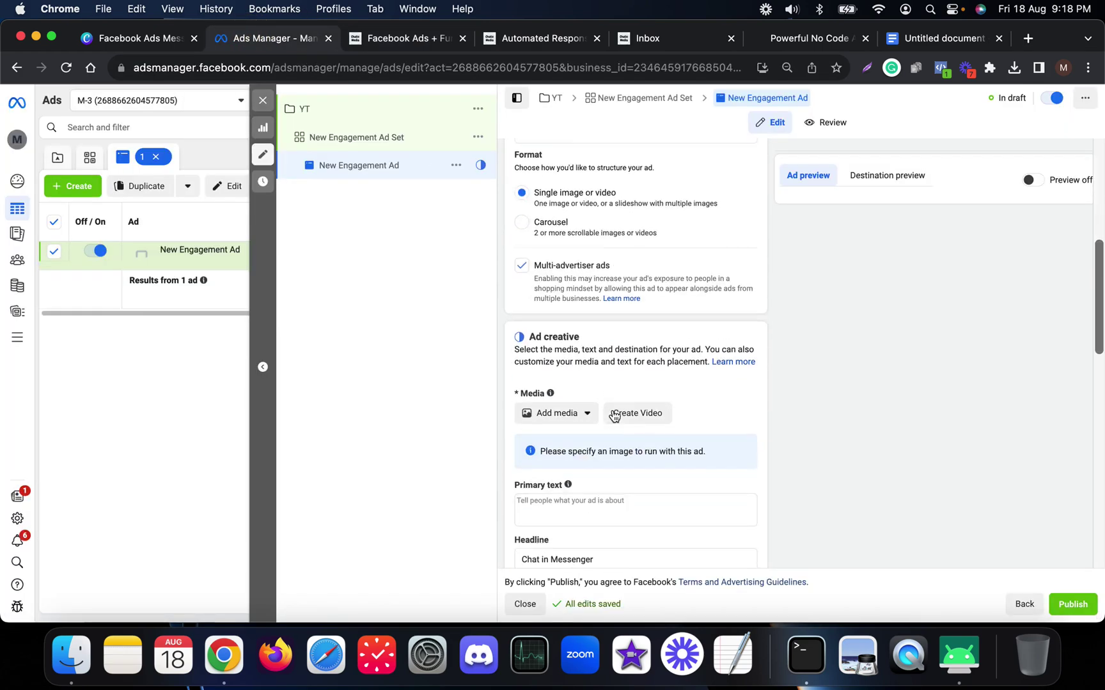
left_click(560, 400)
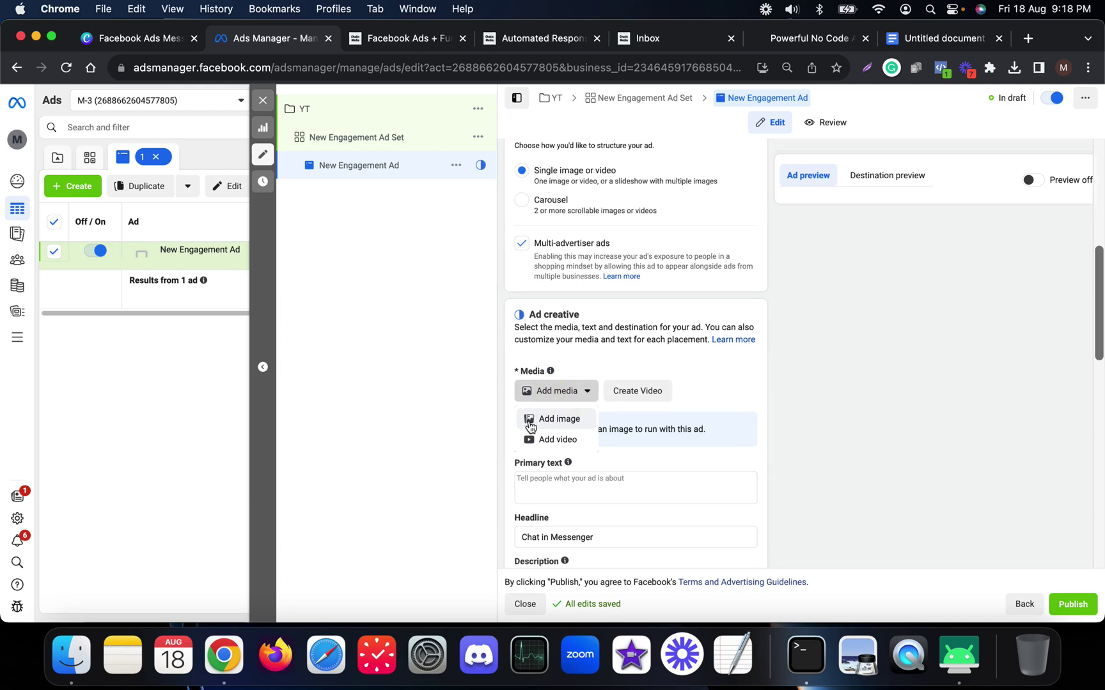
left_click(567, 421)
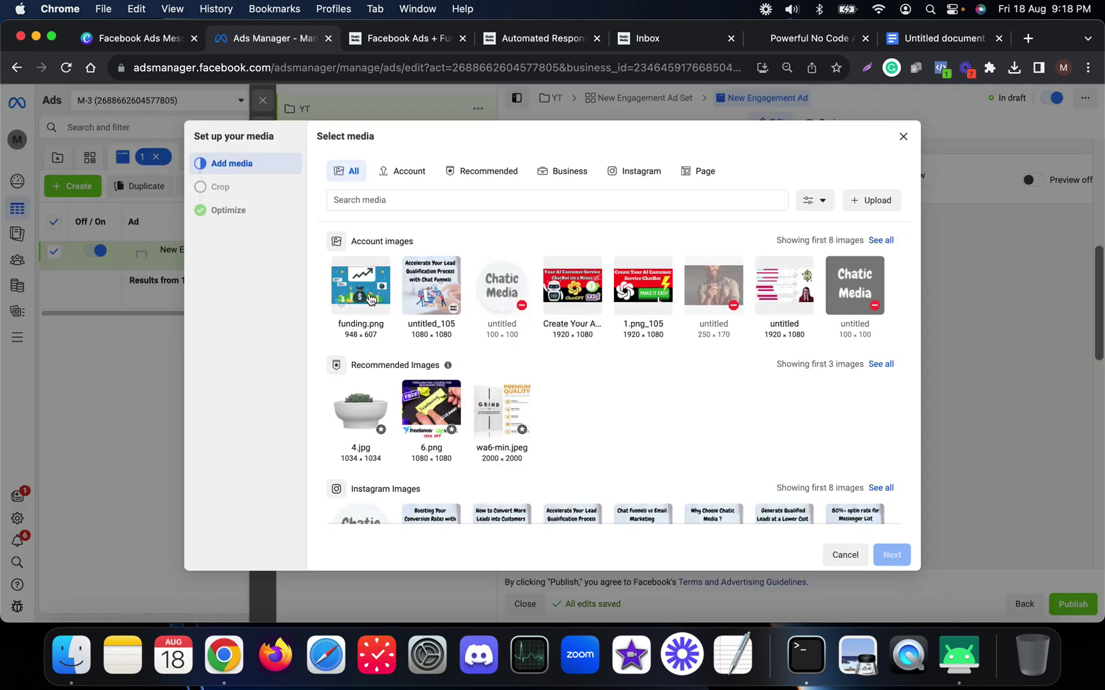
left_click(356, 296)
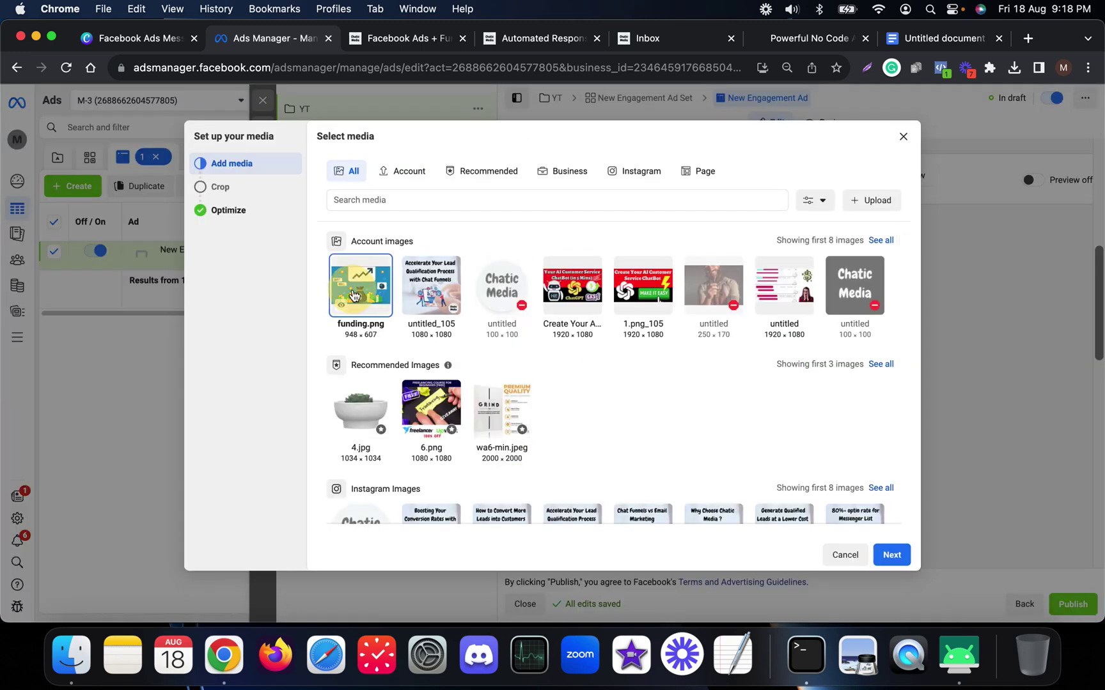
left_click(891, 555)
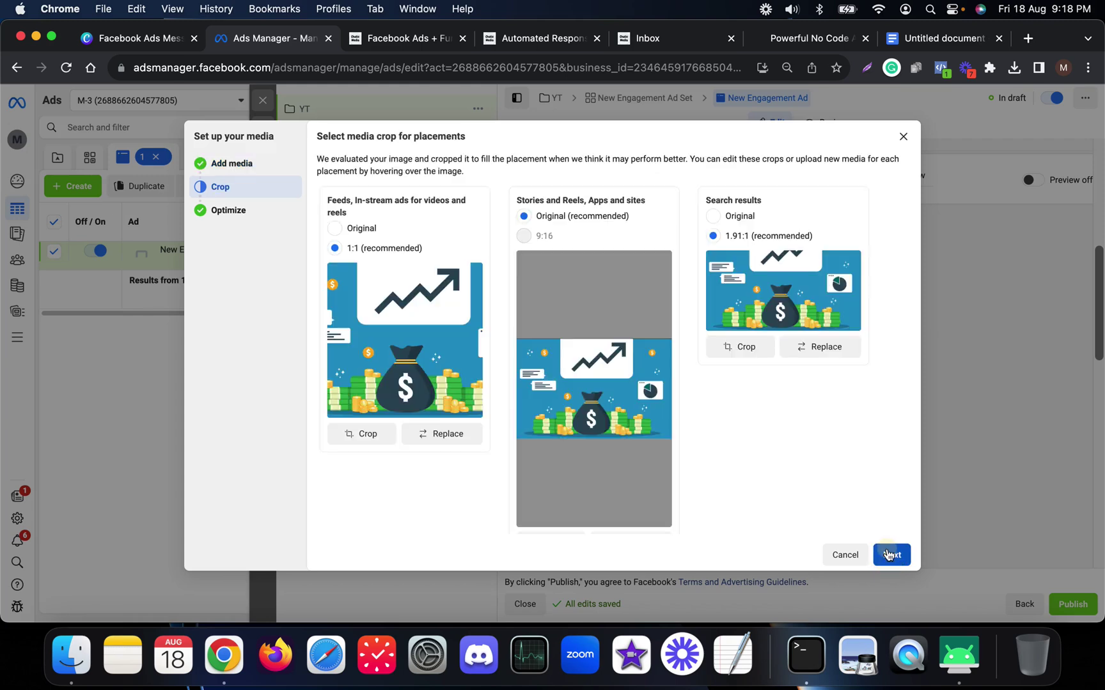
left_click(348, 227)
left_click(752, 218)
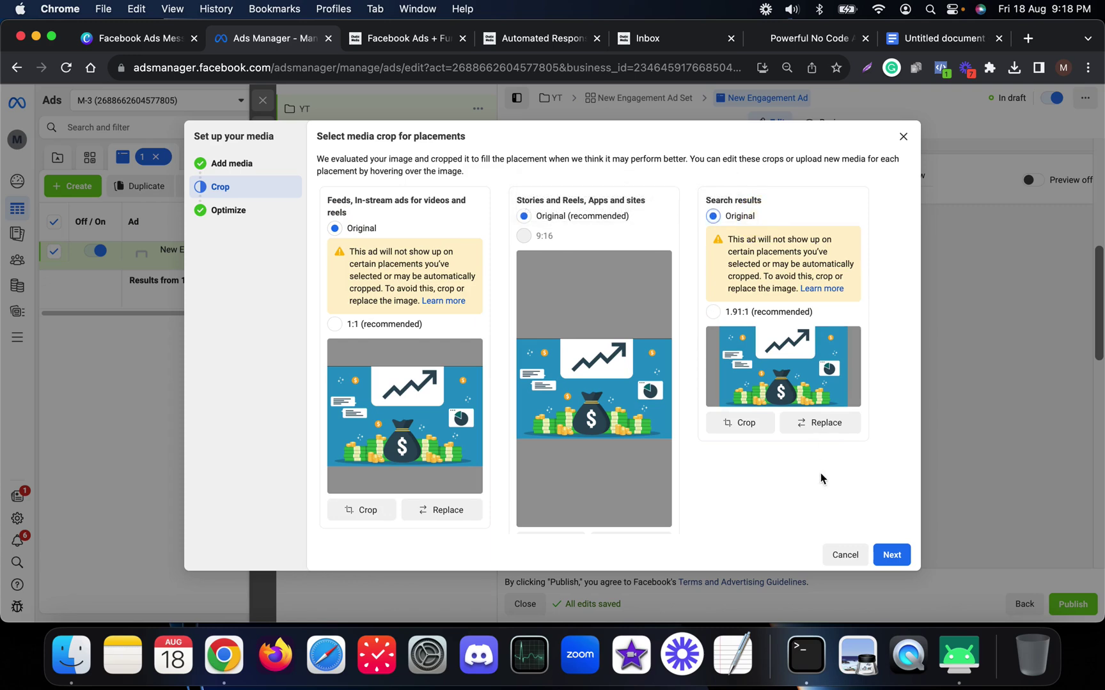
left_click(895, 555)
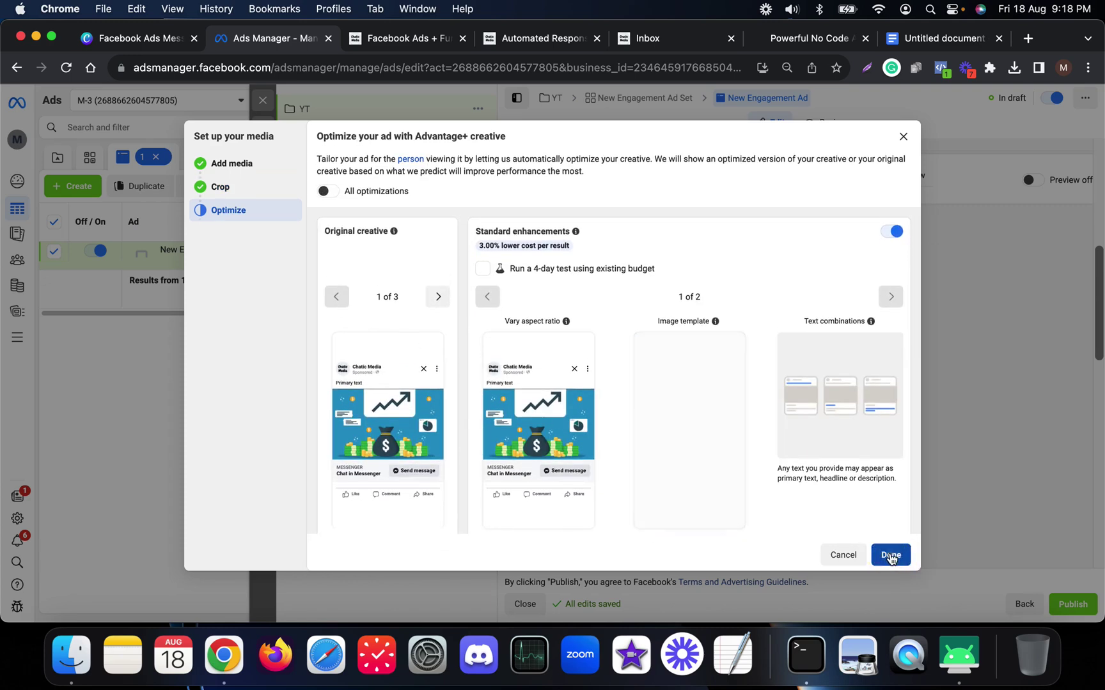
left_click(890, 554)
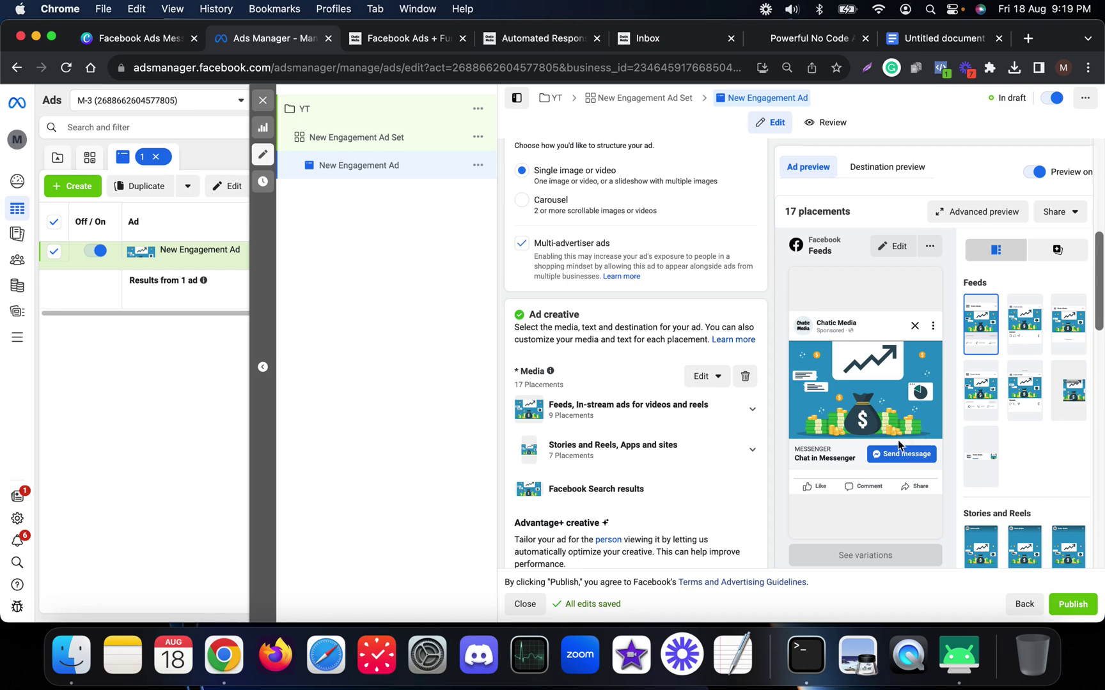
Type placeholder primary text 'AWRE' into the ad
scroll(540, 316, "up", 5)
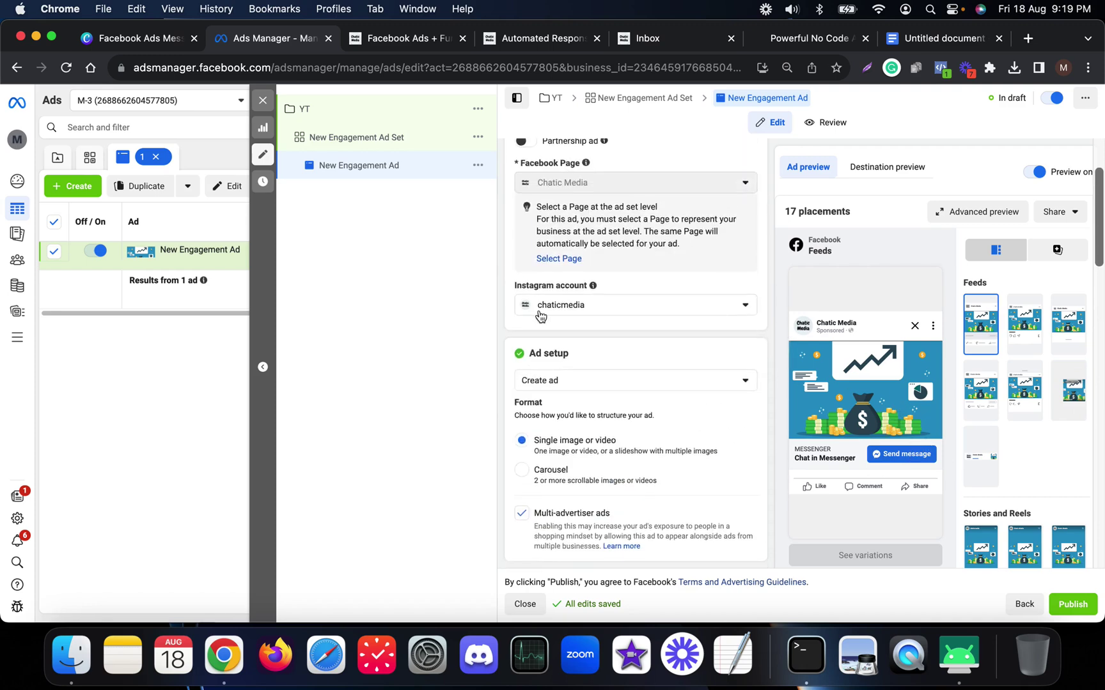
scroll(540, 316, "up", 2)
scroll(633, 396, "down", 4)
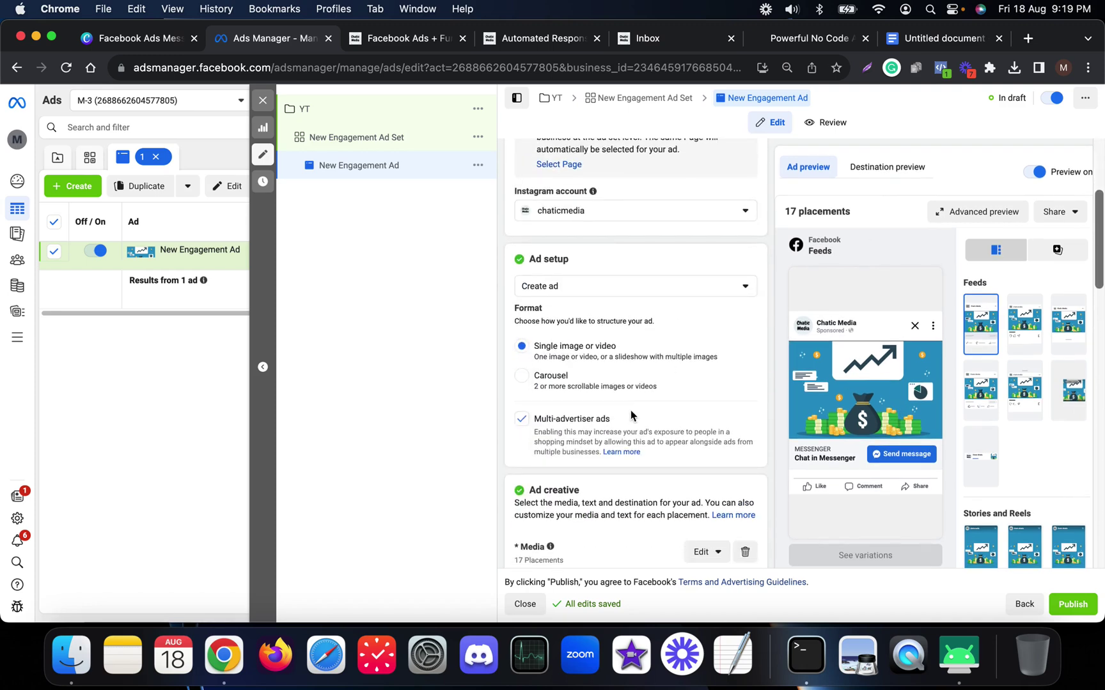
scroll(630, 413, "down", 10)
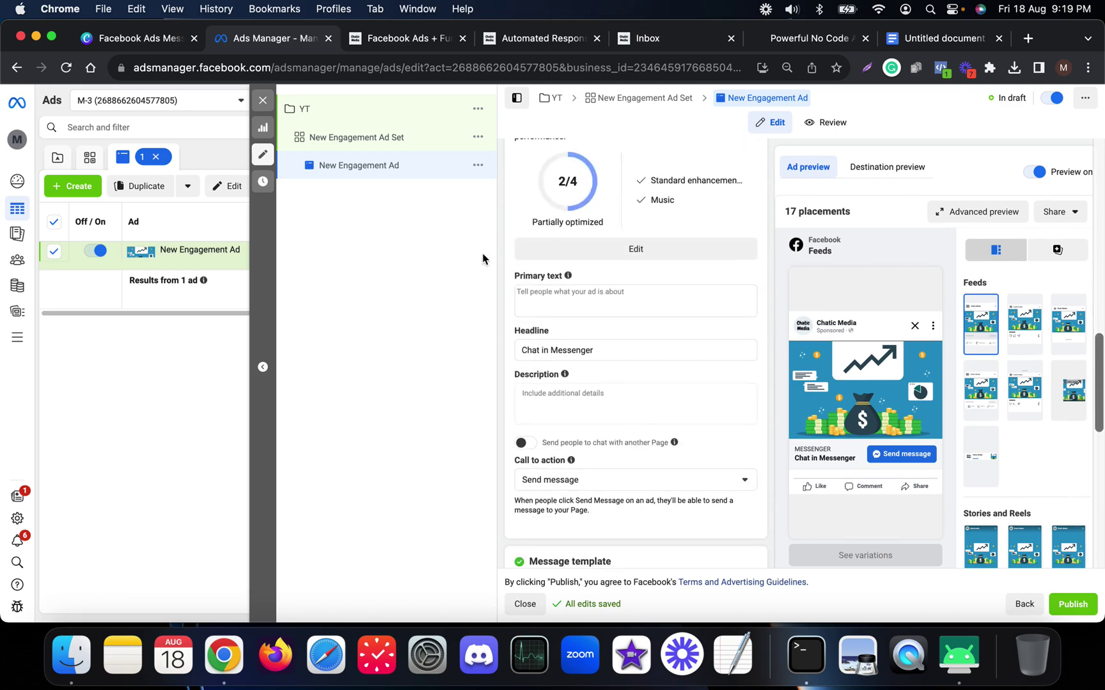
left_click(578, 297)
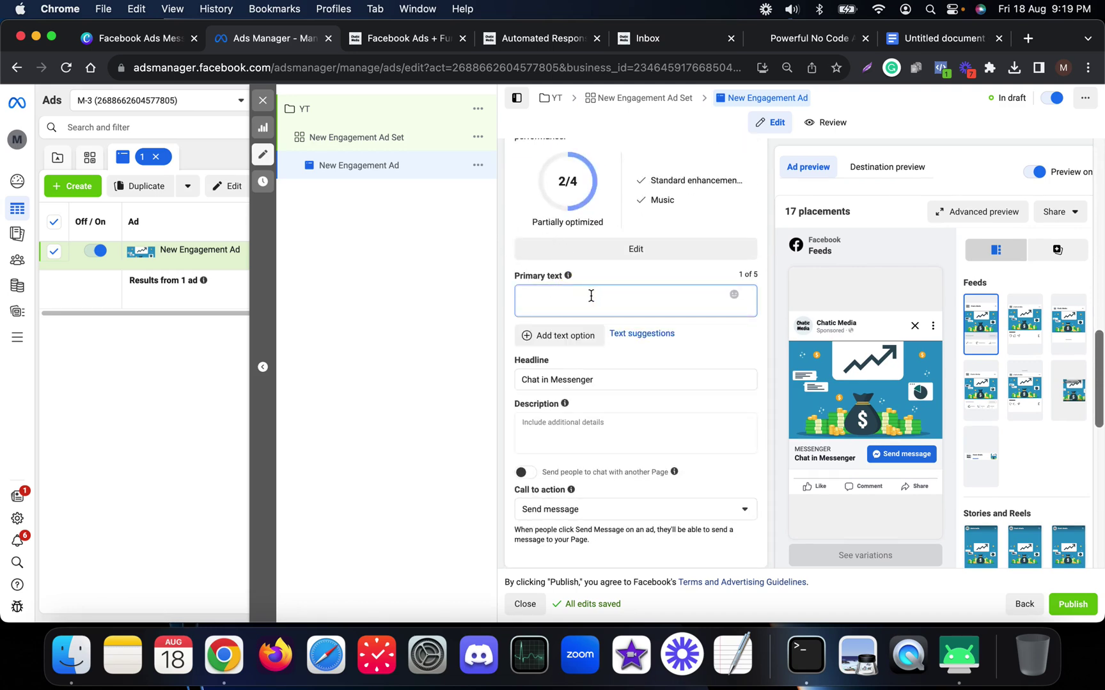
type("AWRE")
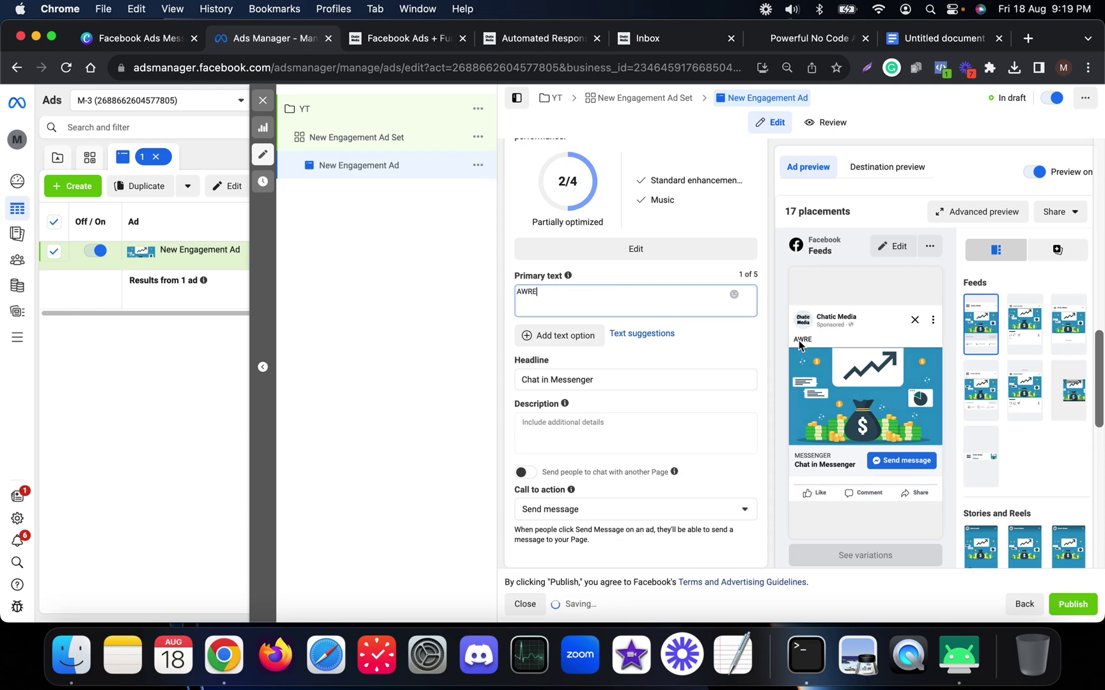
left_click(920, 46)
Copy the '0% Funding for 18 Months' ad copy from the Untitled Google Doc
left_click_drag(297, 258, 575, 420)
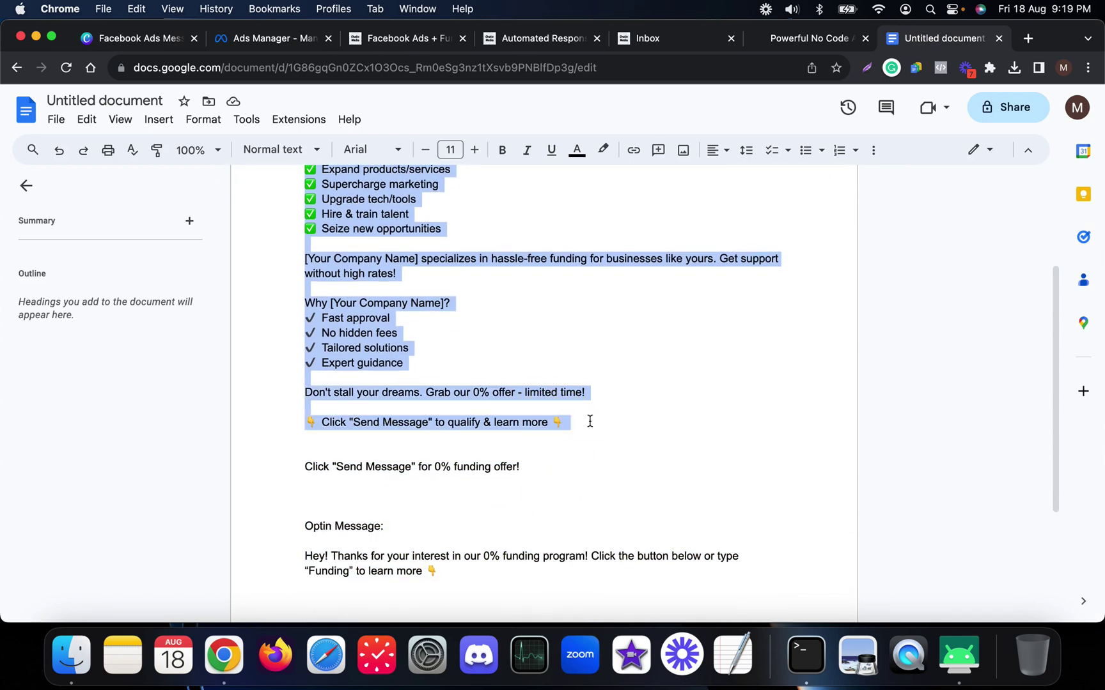
key("super+c")
Replace primary text 'AWRE' with the pasted funding copy, removing the trailing blank line
left_click(285, 40)
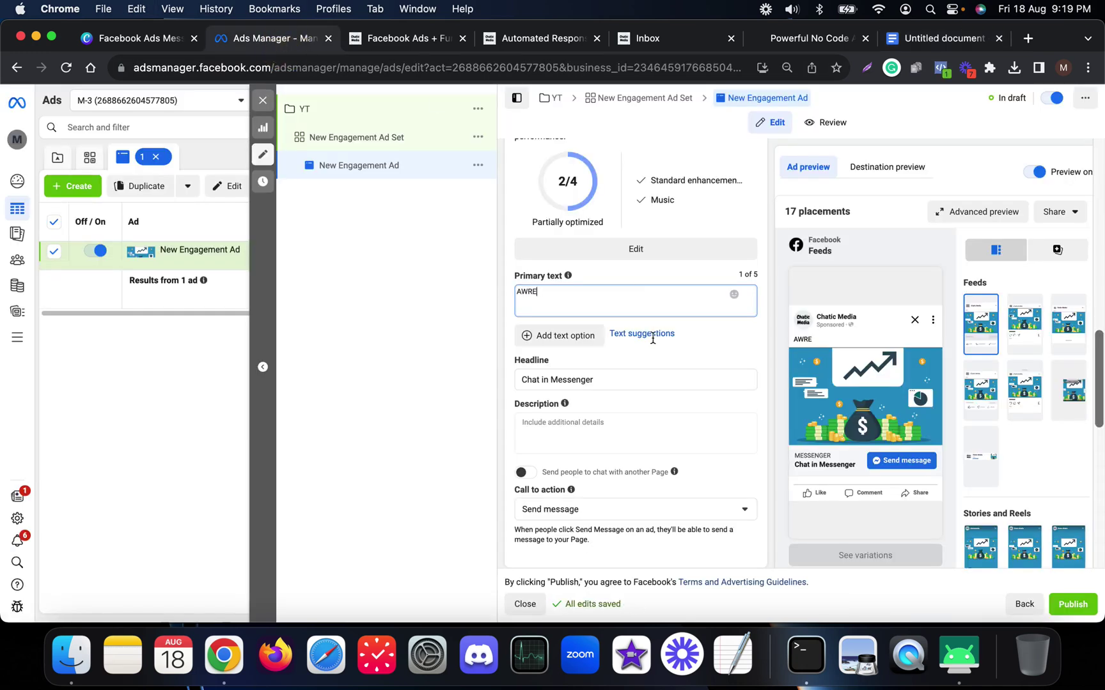
left_click_drag(556, 290, 493, 284)
key("super+v")
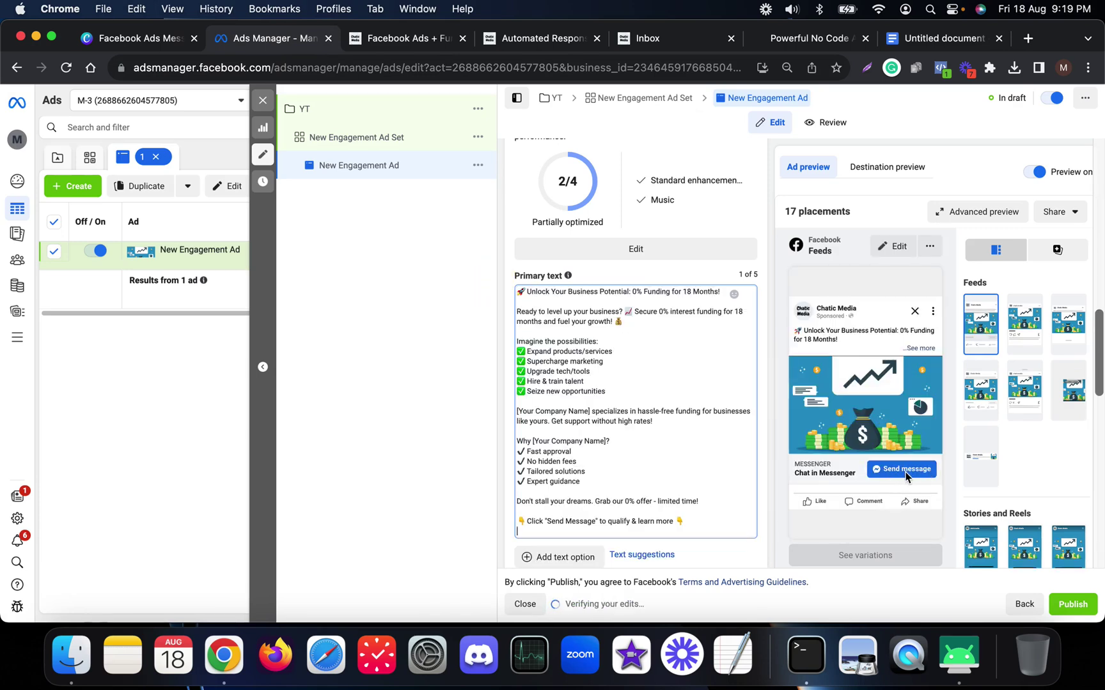
key("BackSpace")
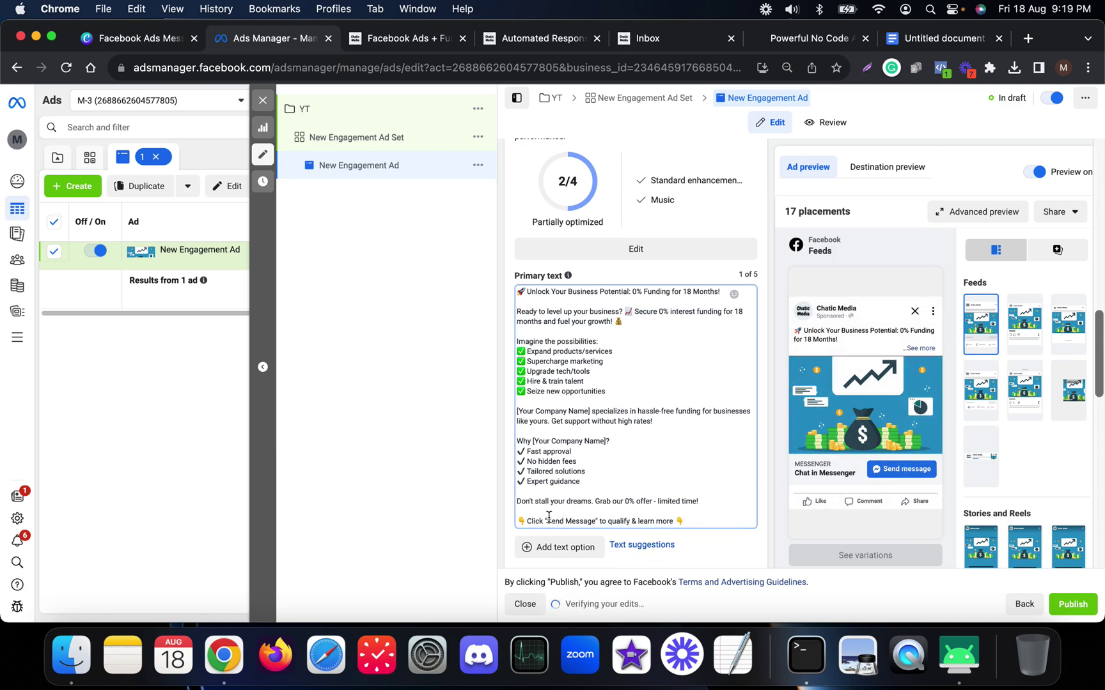
Replace headline 'Chat in Messenger' with 'Click "Send Message" for 0% funding offer!' from the doc
scroll(640, 434, "down", 3)
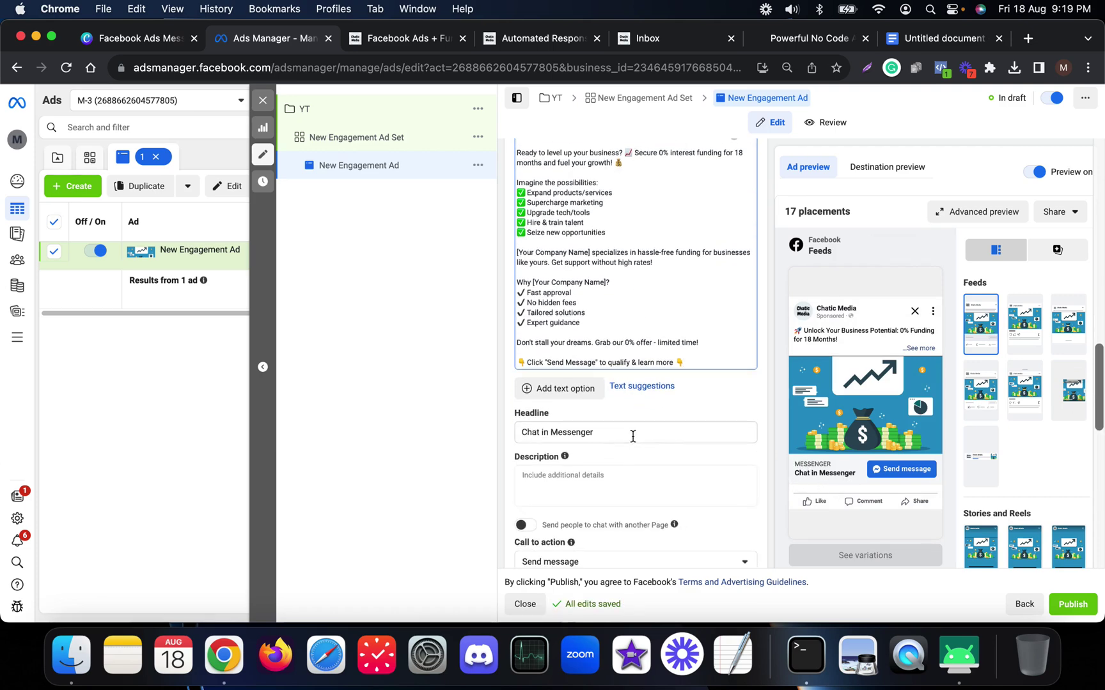
left_click_drag(633, 433, 470, 426)
left_click(919, 39)
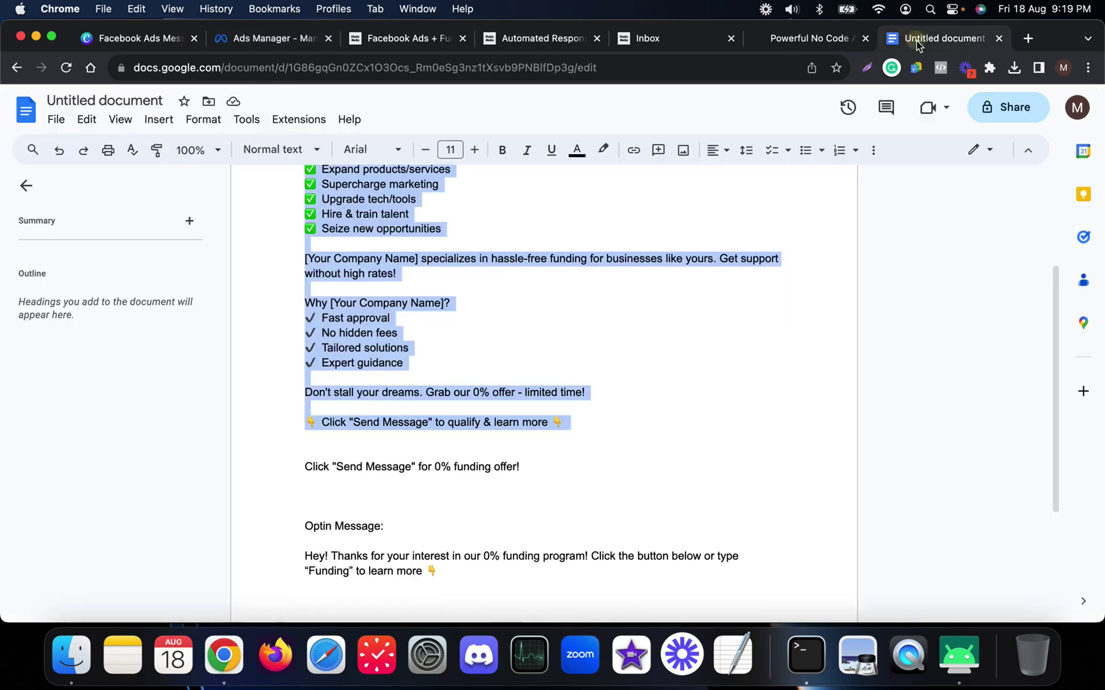
left_click_drag(308, 469, 553, 466)
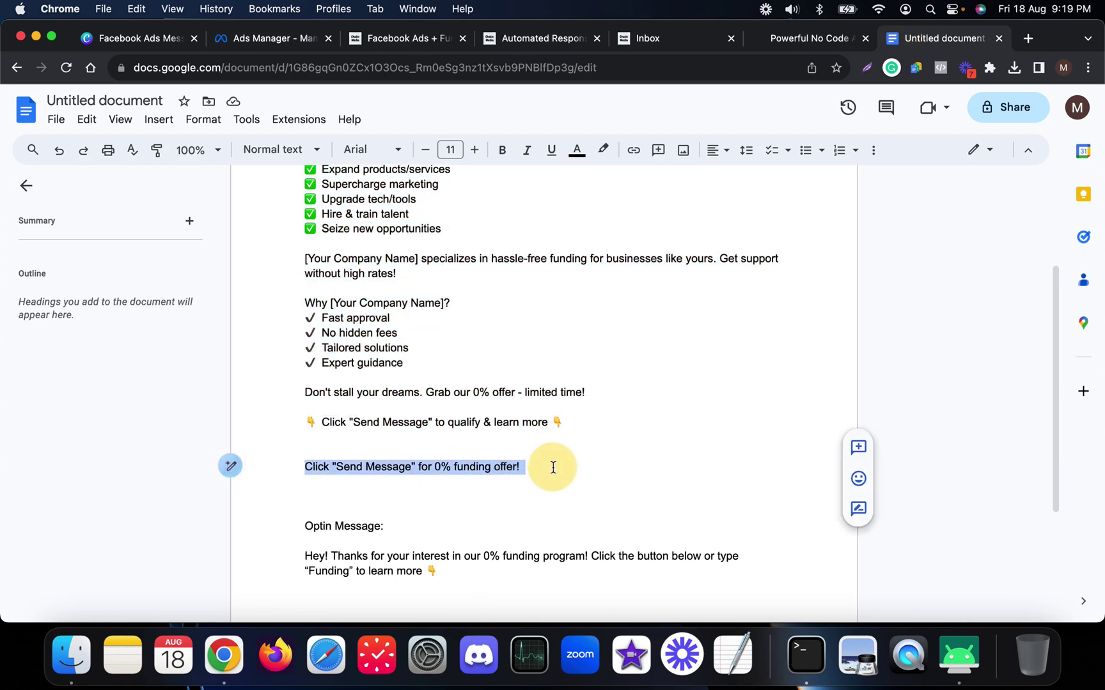
left_click(276, 39)
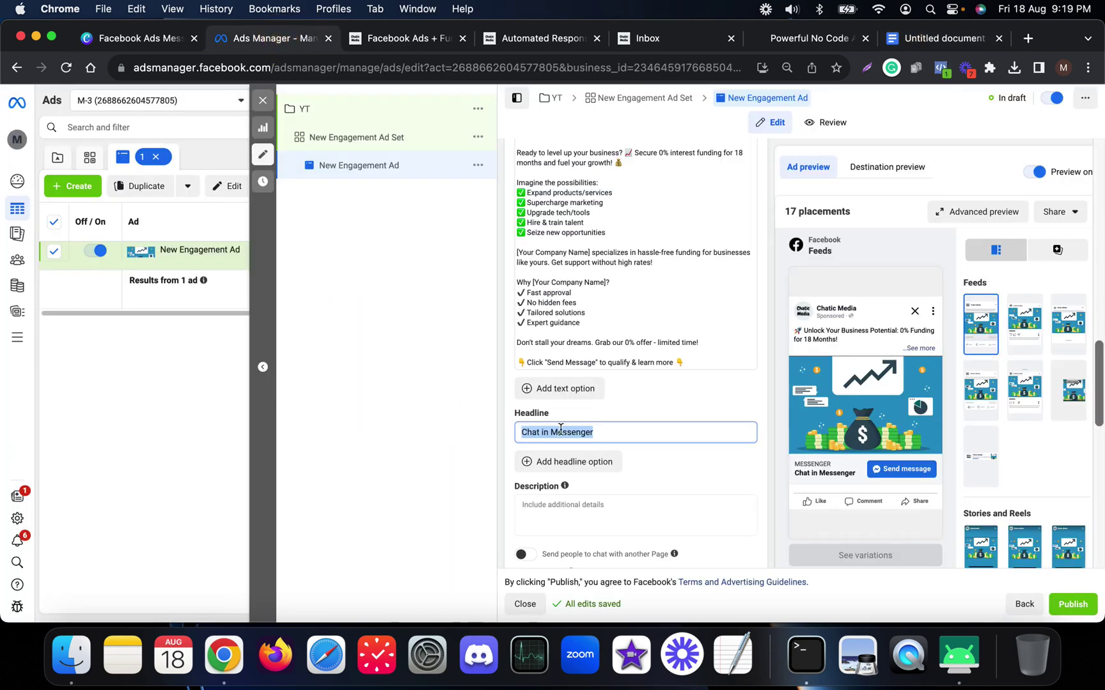
key("super+v")
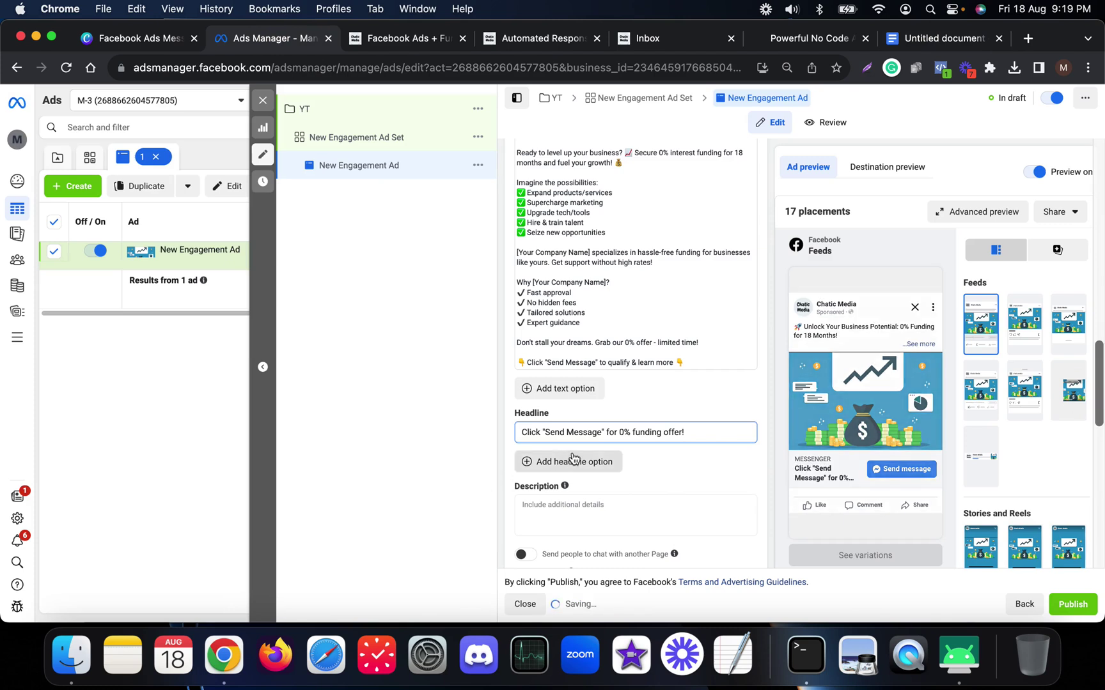
scroll(524, 488, "down", 5)
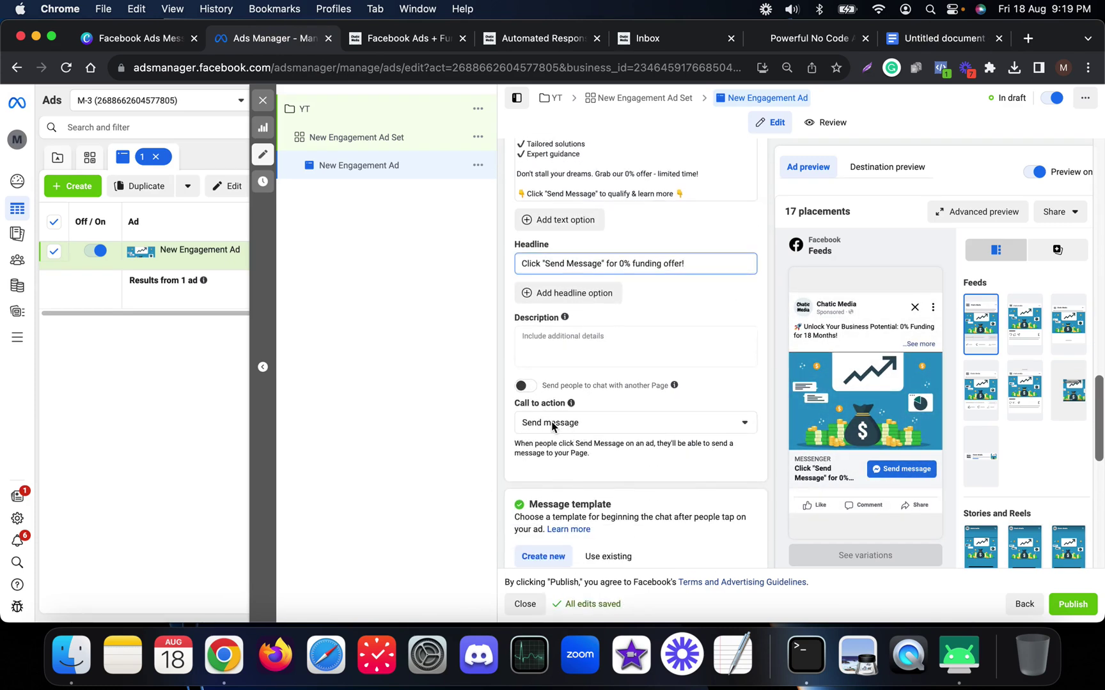
Scroll the ad form down past Call to action to the Start conversations message template
scroll(676, 435, "down", 3)
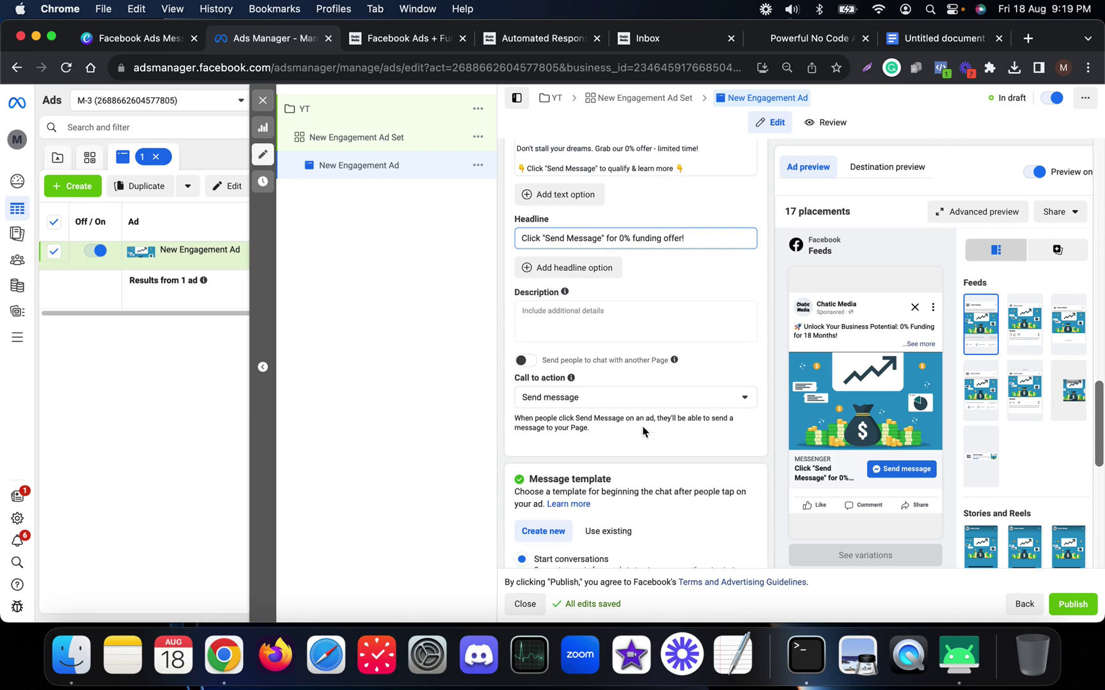
scroll(544, 434, "down", 3)
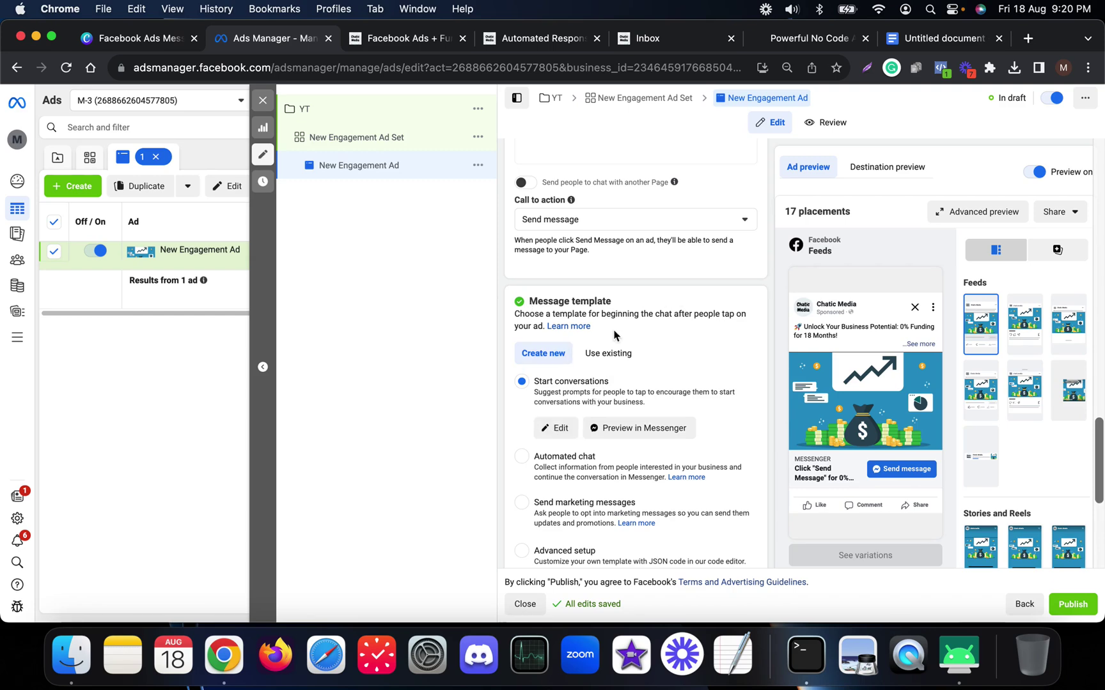
Open the Start conversations template editor and select its current greeting text
left_click(556, 428)
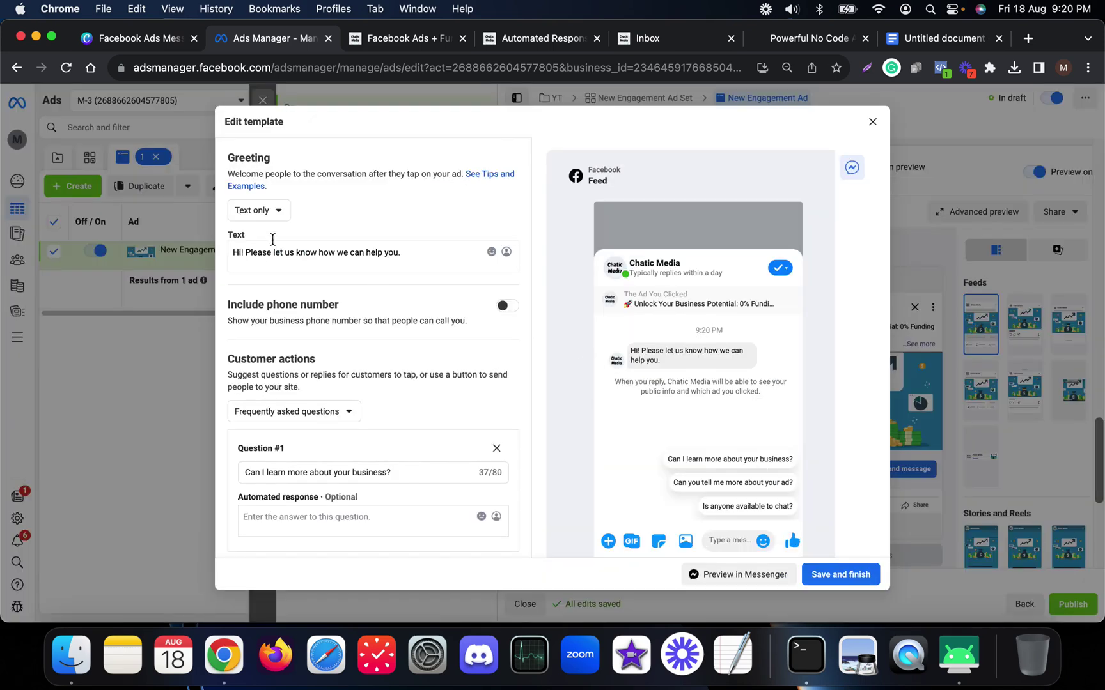
left_click(872, 122)
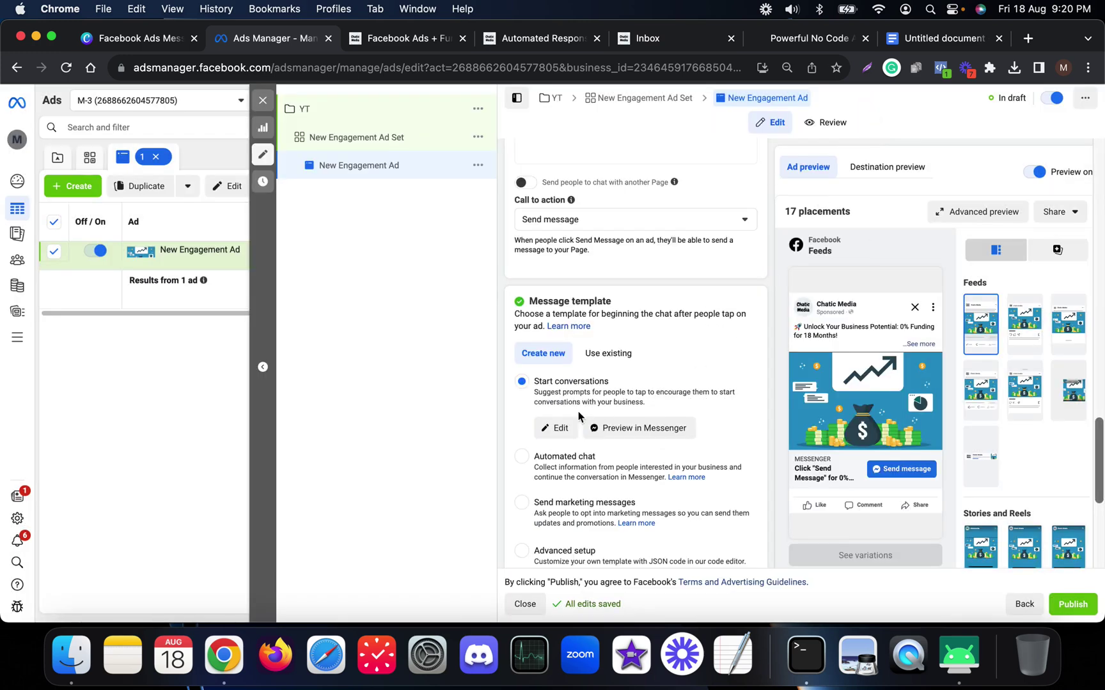
left_click(557, 430)
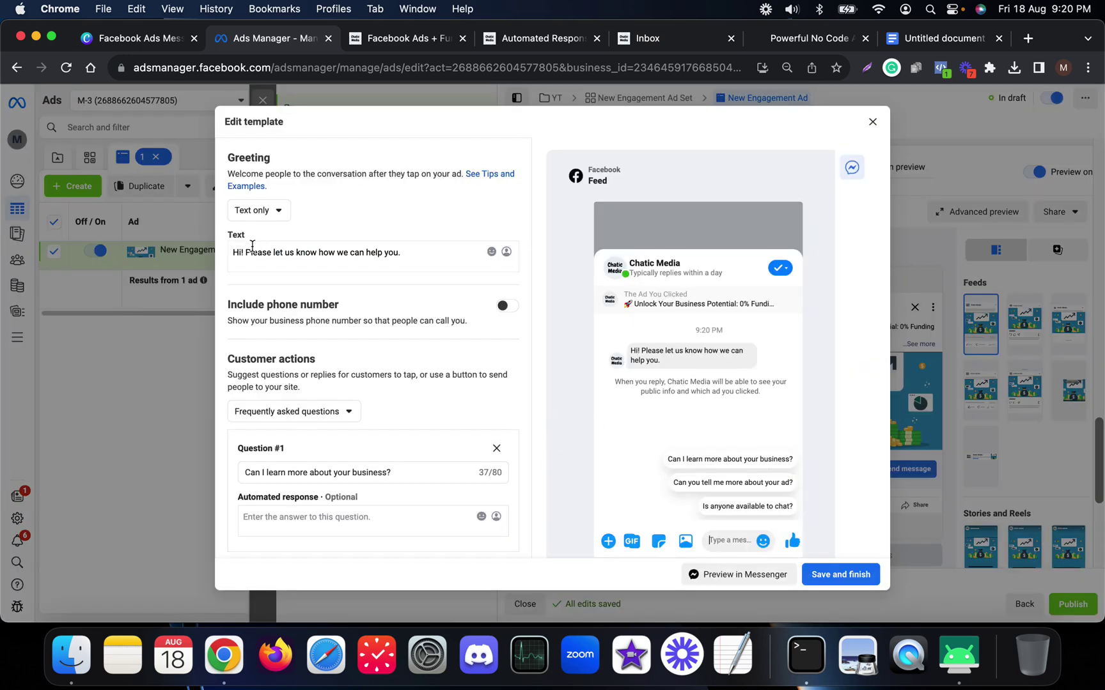
left_click_drag(415, 251, 131, 251)
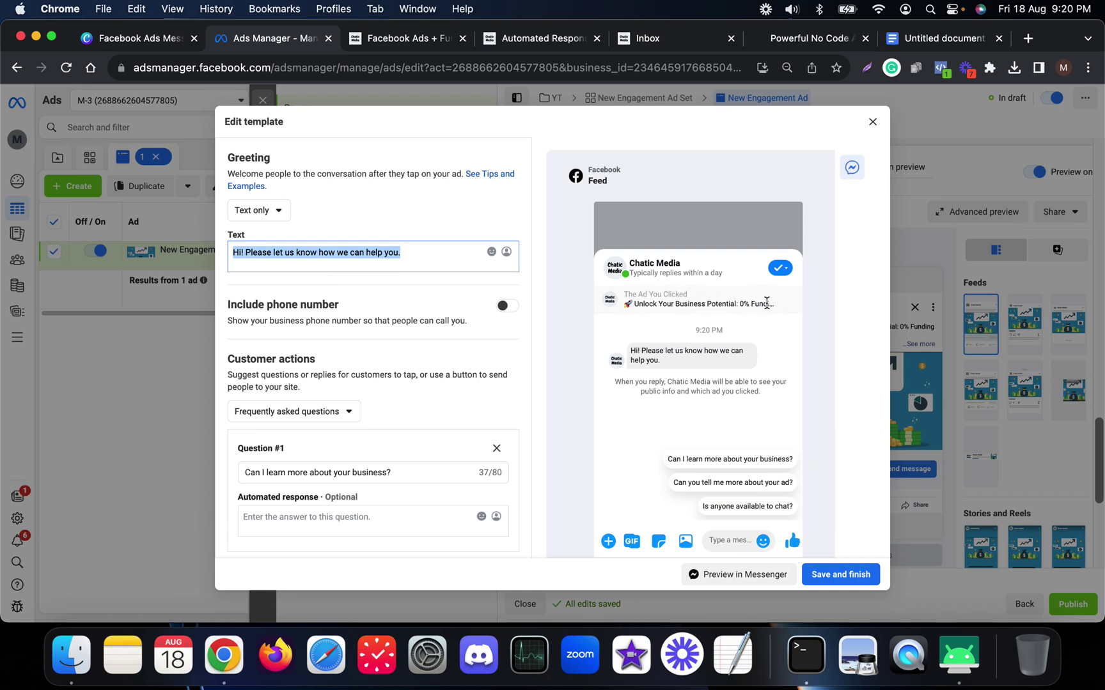
left_click_drag(684, 366, 611, 353)
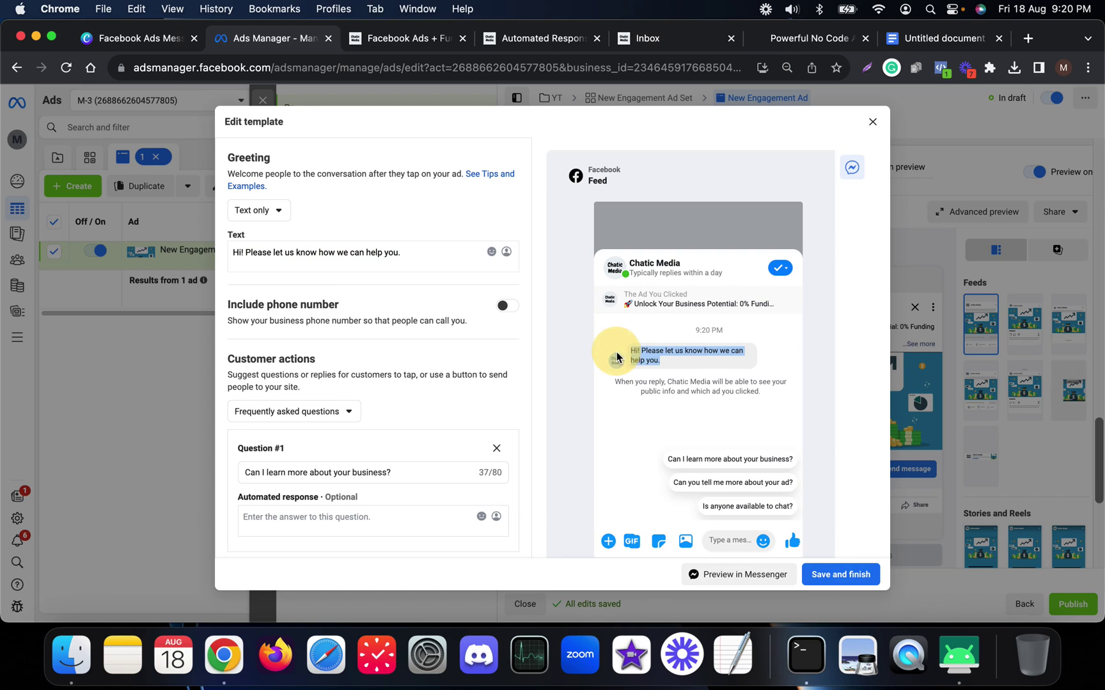
left_click_drag(686, 369, 631, 350)
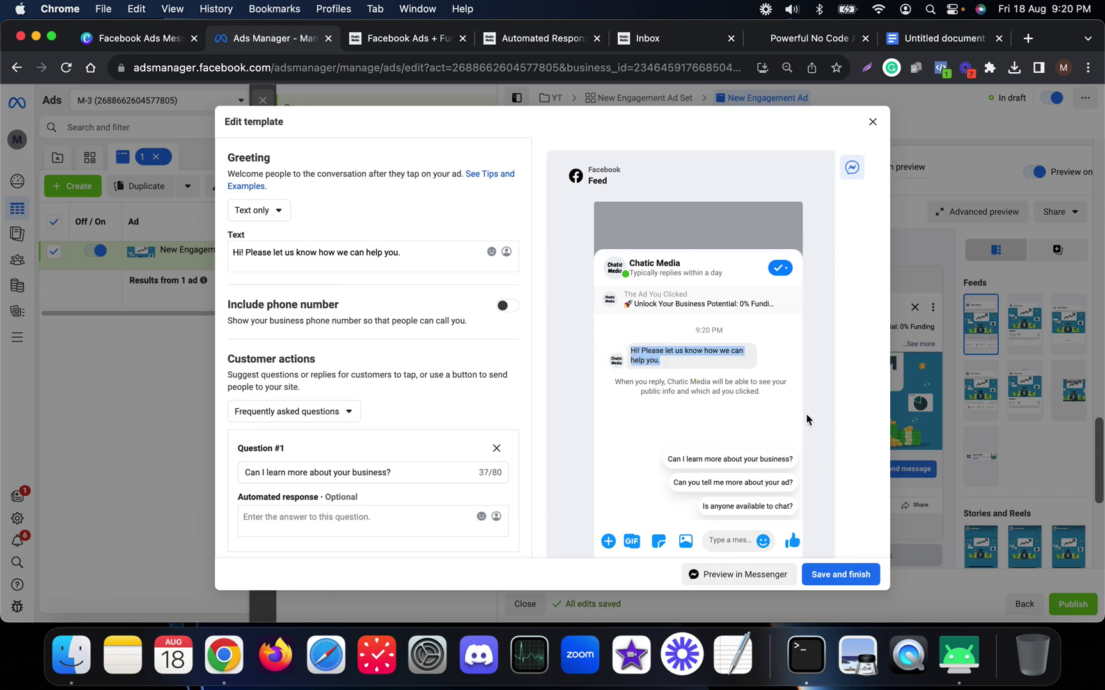
Replace the Greeting Text with the doc's 0% funding opt-in message
left_click(387, 40)
scroll(563, 330, "down", 3)
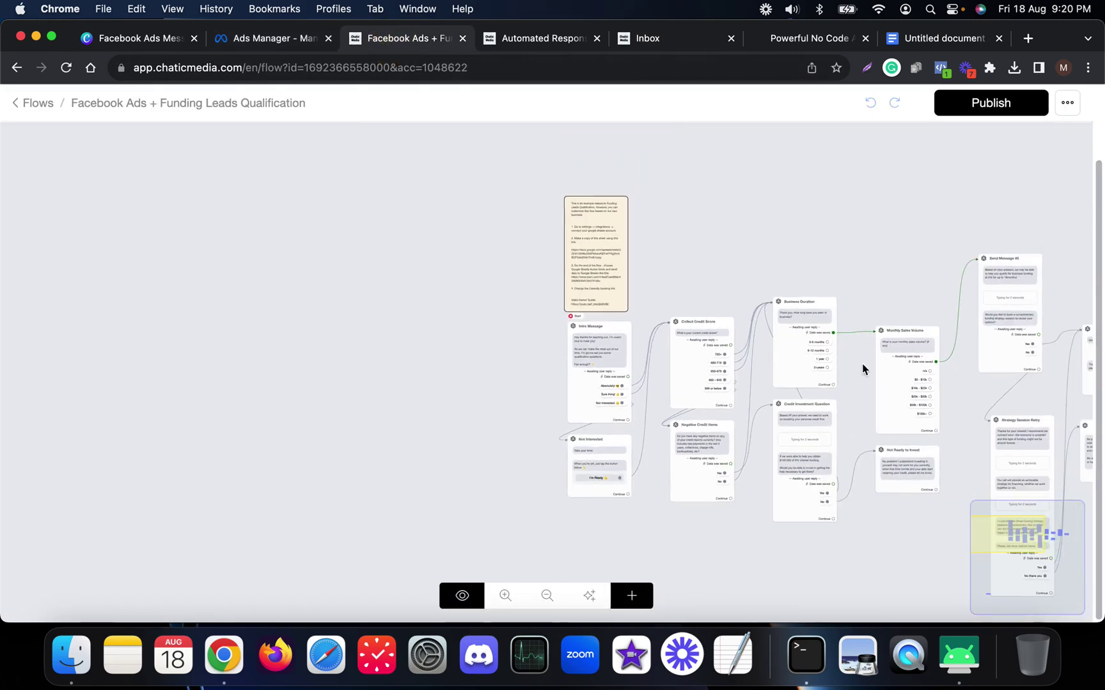
left_click(283, 39)
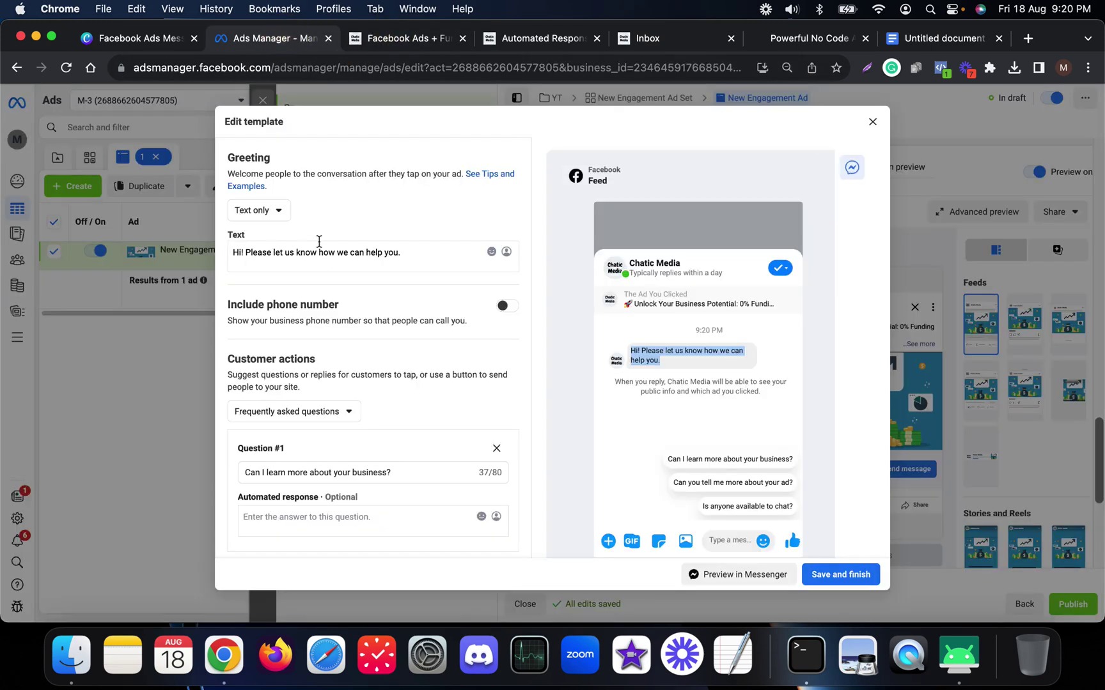
left_click(948, 42)
scroll(269, 409, "down", 5)
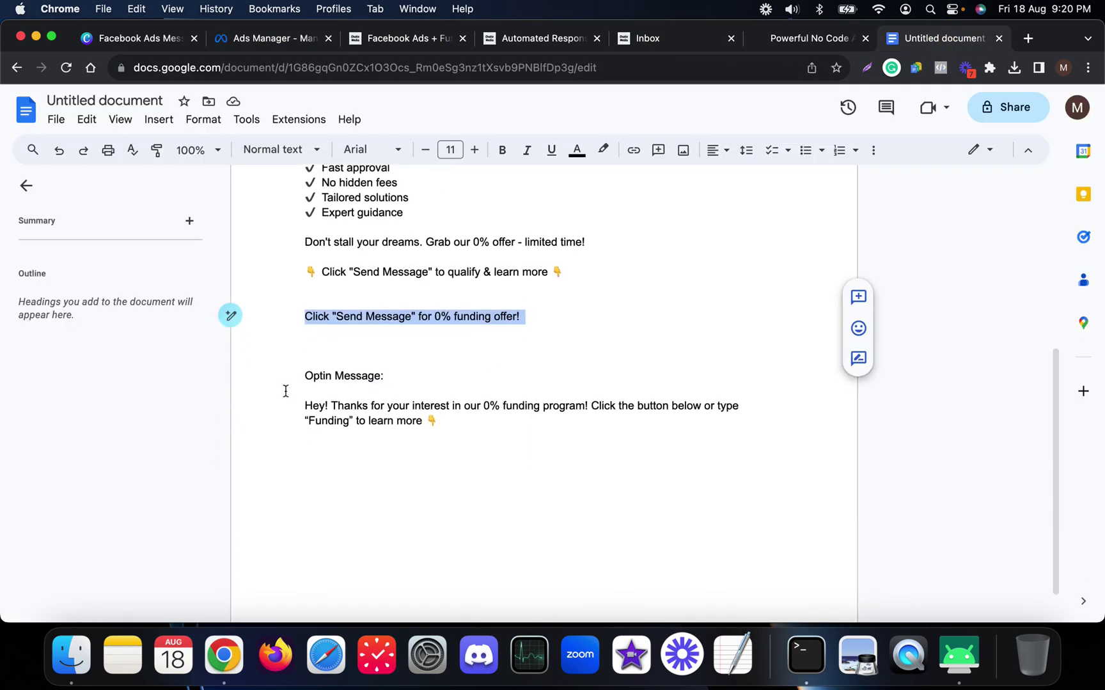
left_click_drag(304, 406, 547, 427)
key("super+c")
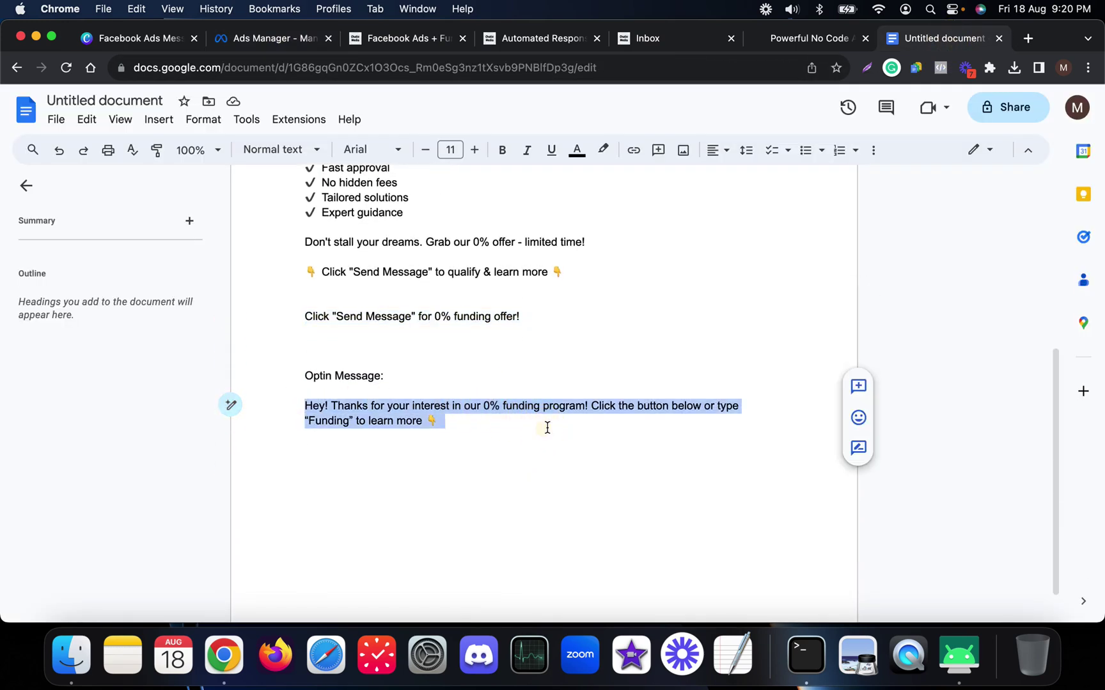
left_click(259, 39)
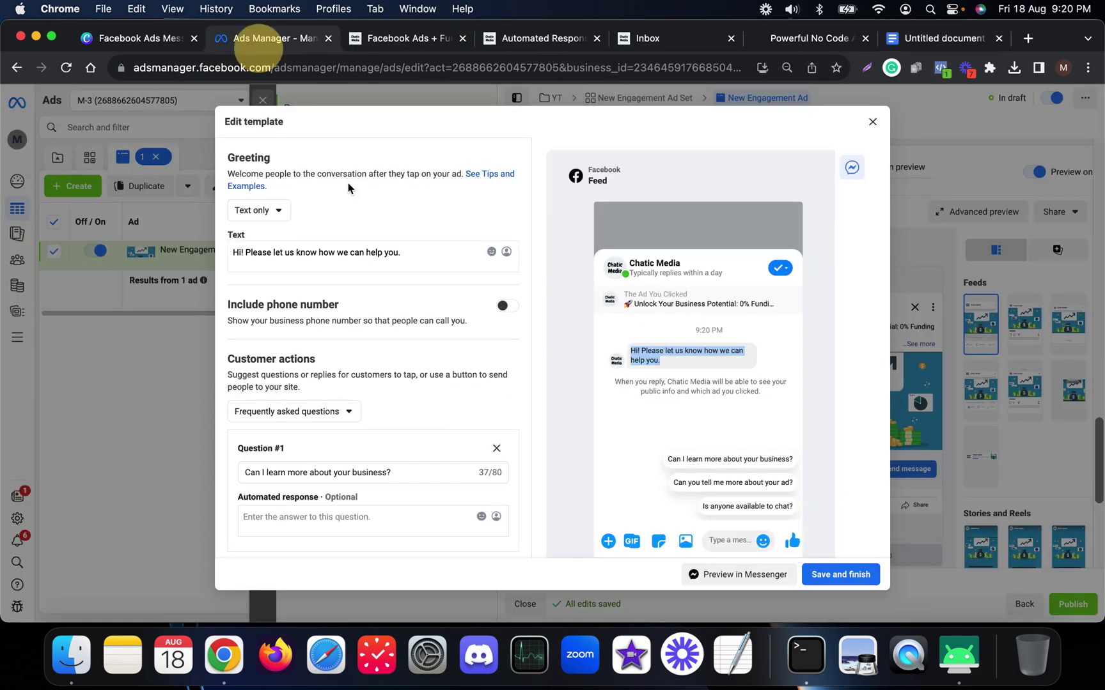
triple_click(423, 262)
key("super+v")
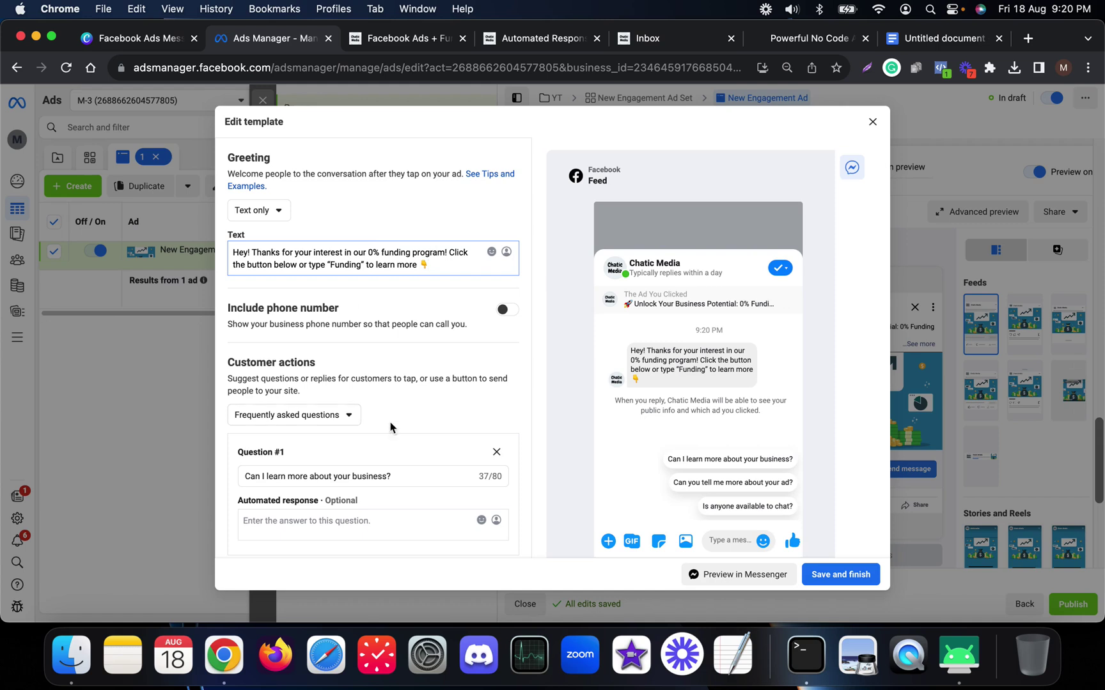
scroll(727, 477, "down", 2)
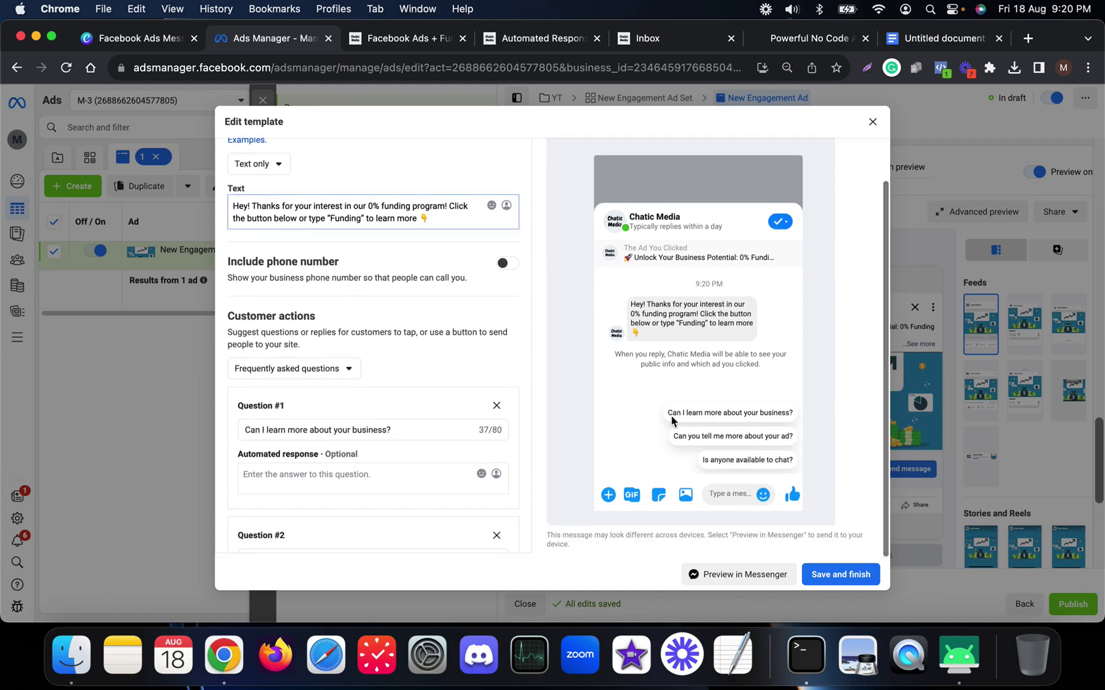
Switch the template's Customer actions to Quick replies
left_click(306, 370)
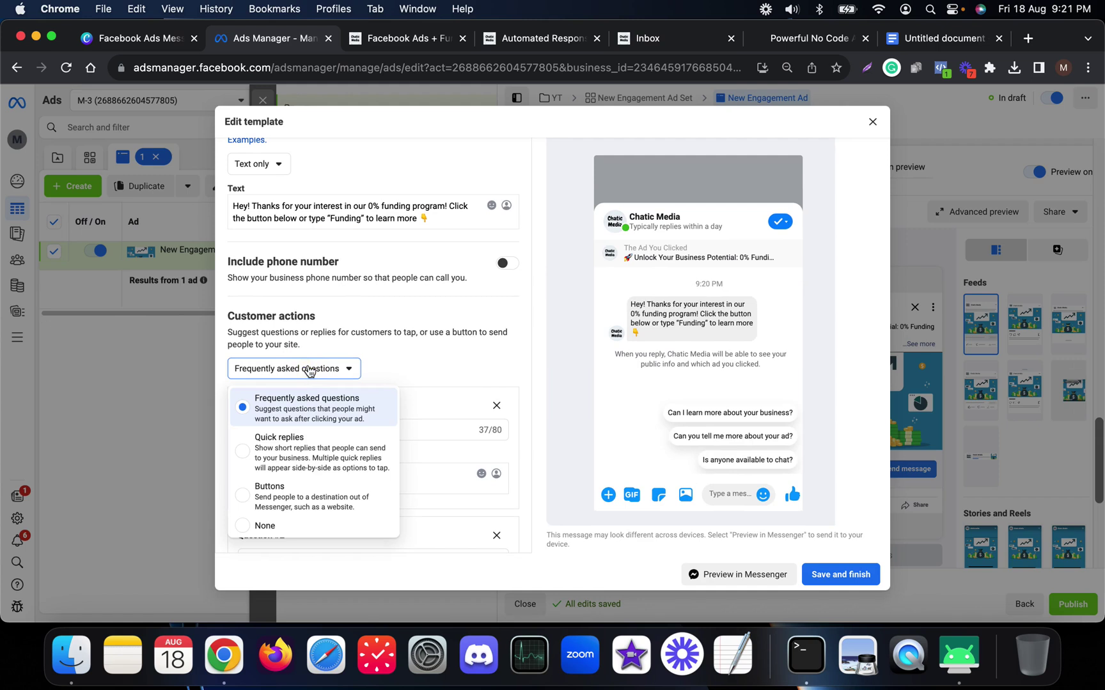
left_click(297, 452)
scroll(298, 451, "down", 2)
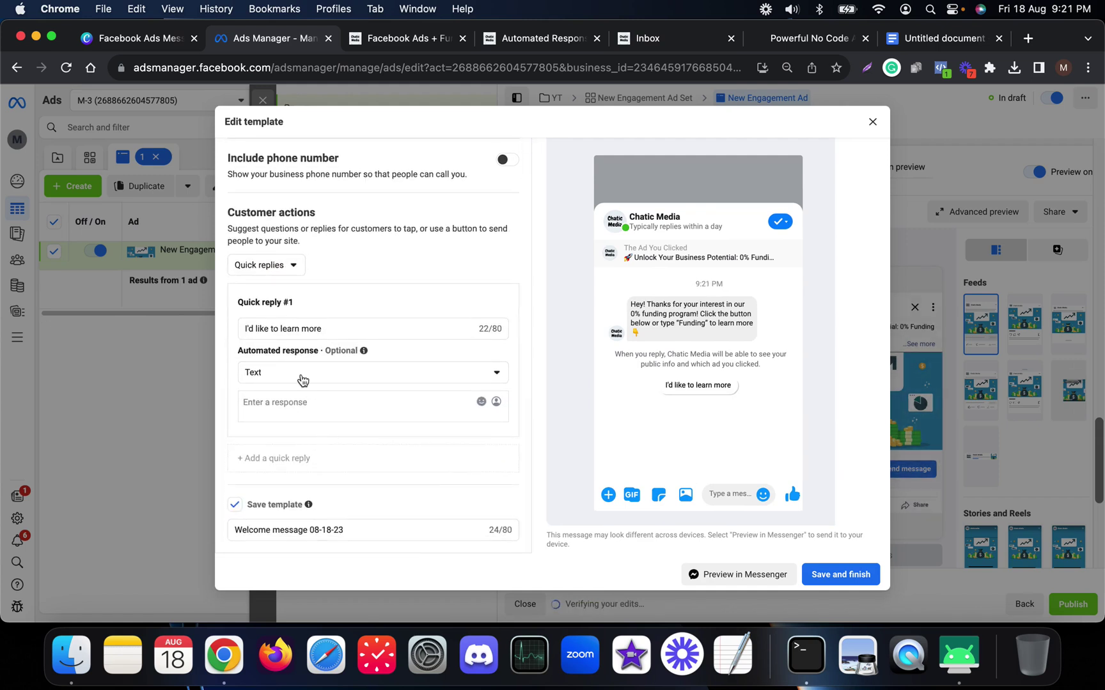
left_click_drag(320, 328, 245, 327)
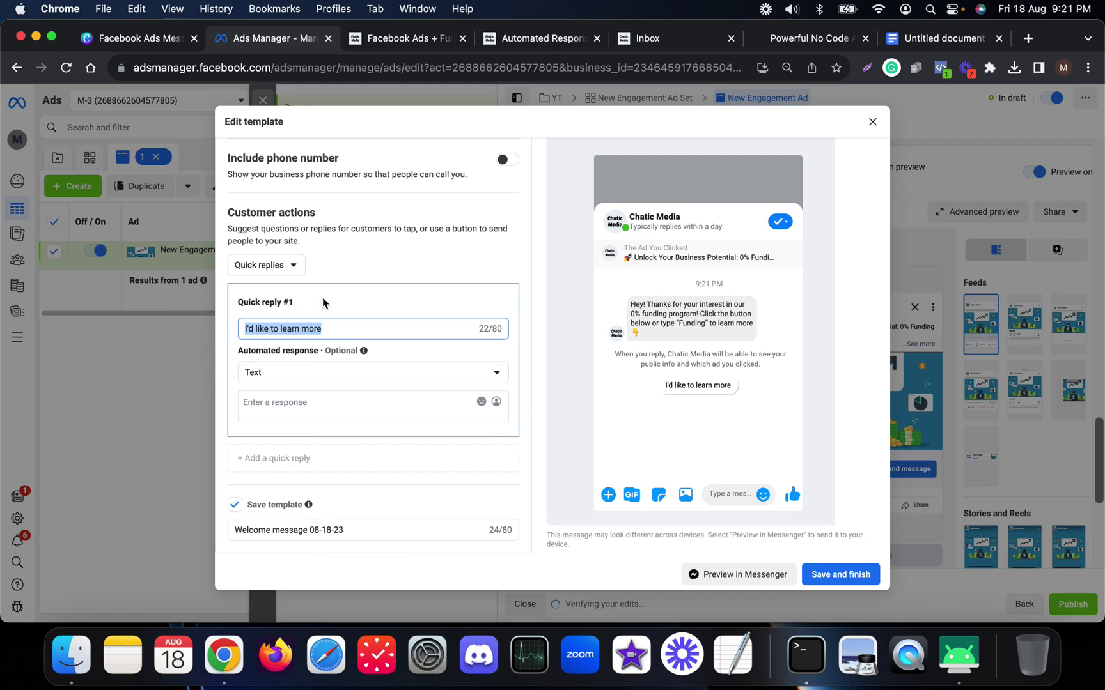
scroll(321, 301, "up", 3)
Set Quick reply #1 to 'Funding' and connect it to the bot with payload Funding
double_click(348, 203)
key("super+c")
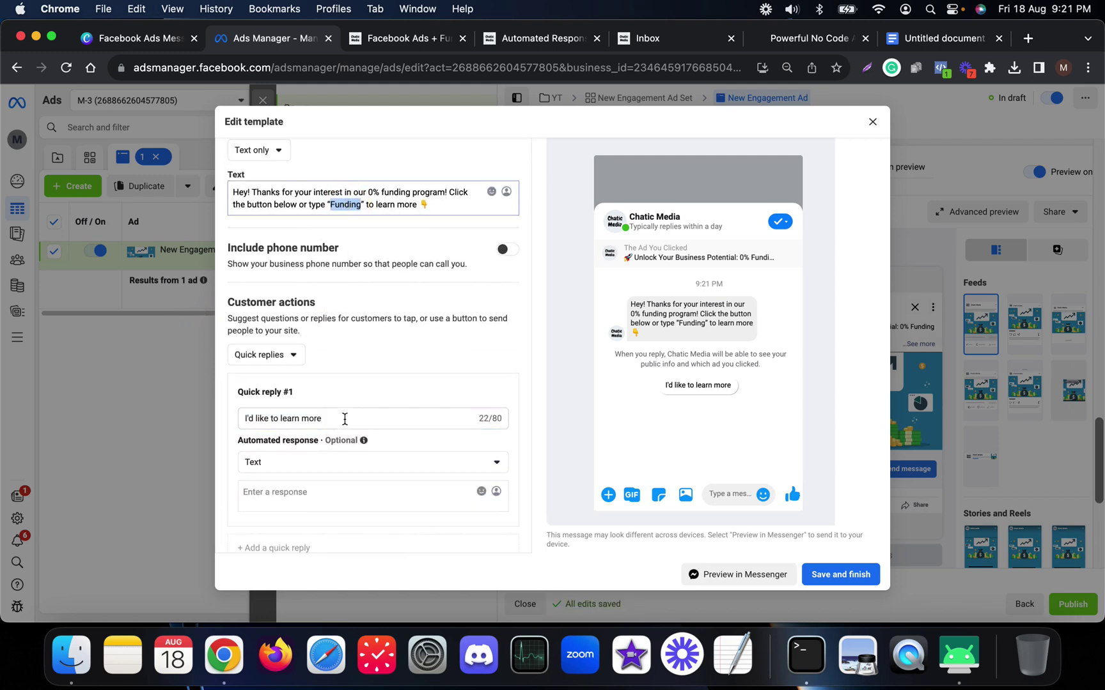
left_click_drag(340, 421, 222, 409)
key("super+v")
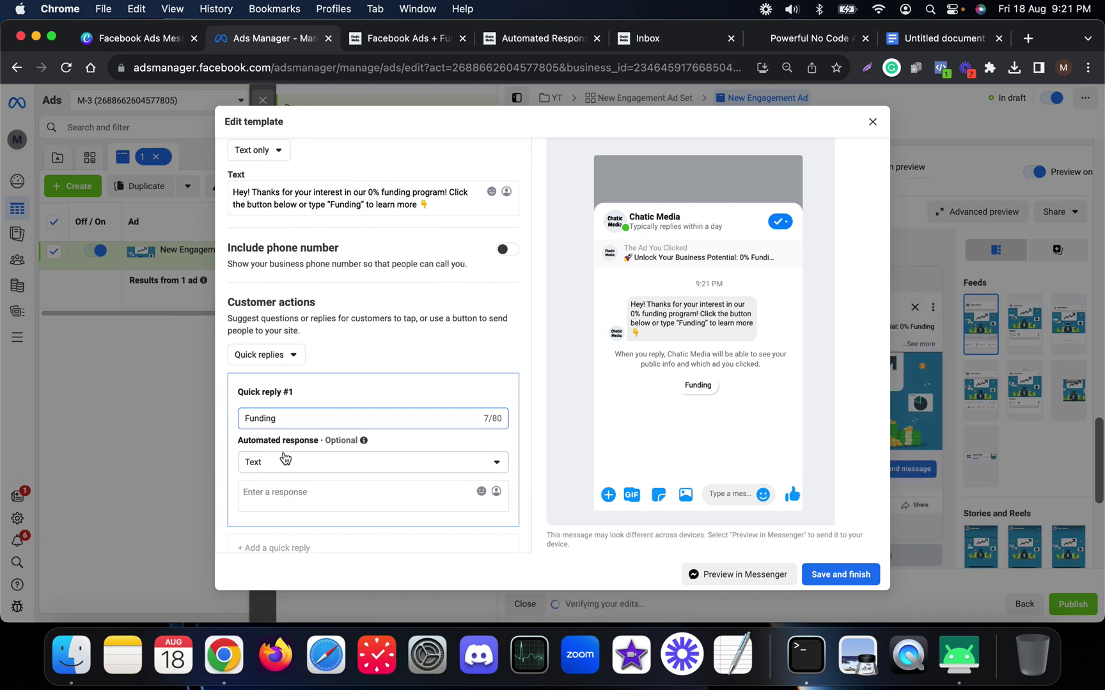
left_click(295, 466)
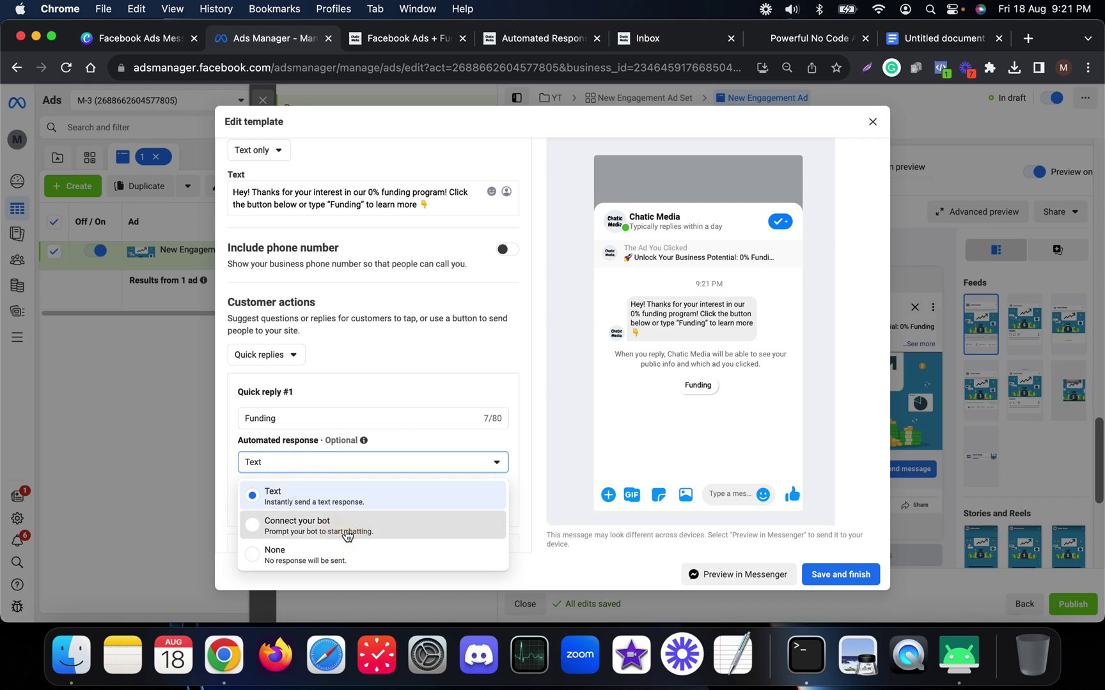
left_click(347, 534)
left_click(322, 491)
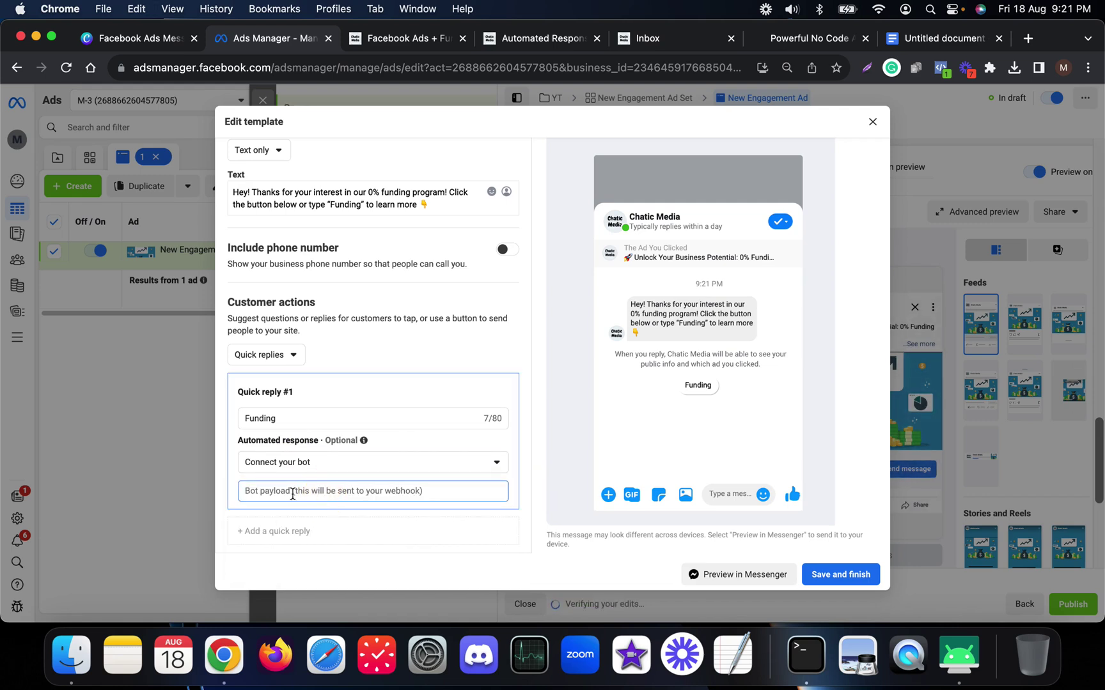
type("Funding")
left_click(404, 511)
Rename the saved template to 'Funding', checking the ChaticMedia flow before returning
scroll(381, 510, "down", 2)
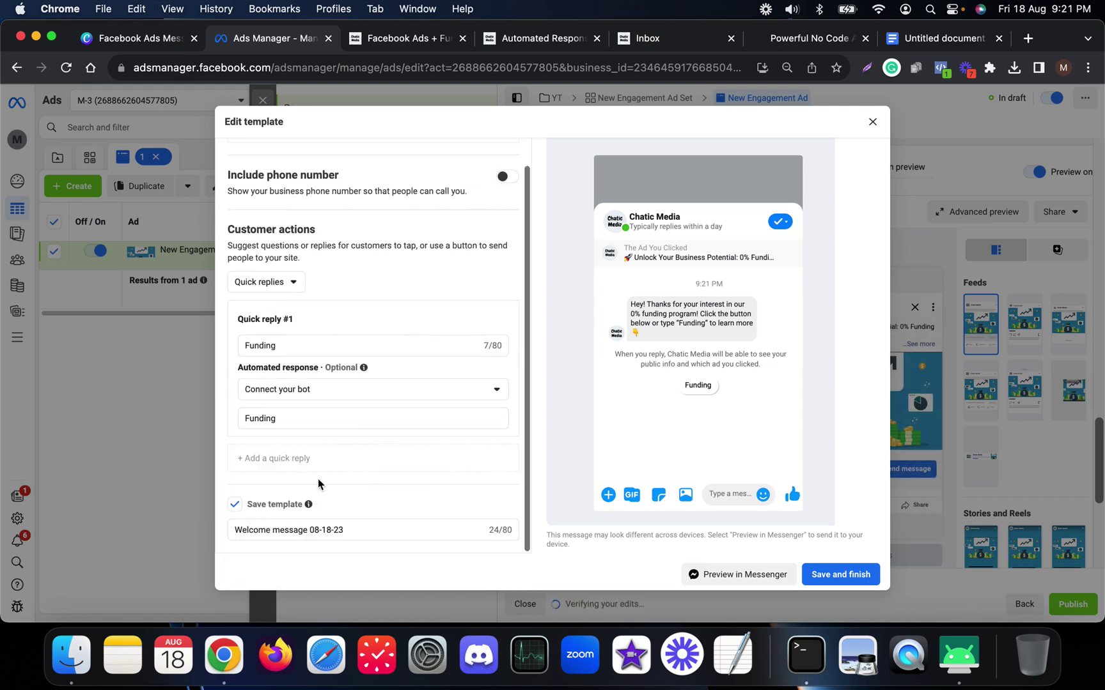
left_click_drag(356, 530, 199, 527)
key("super+v")
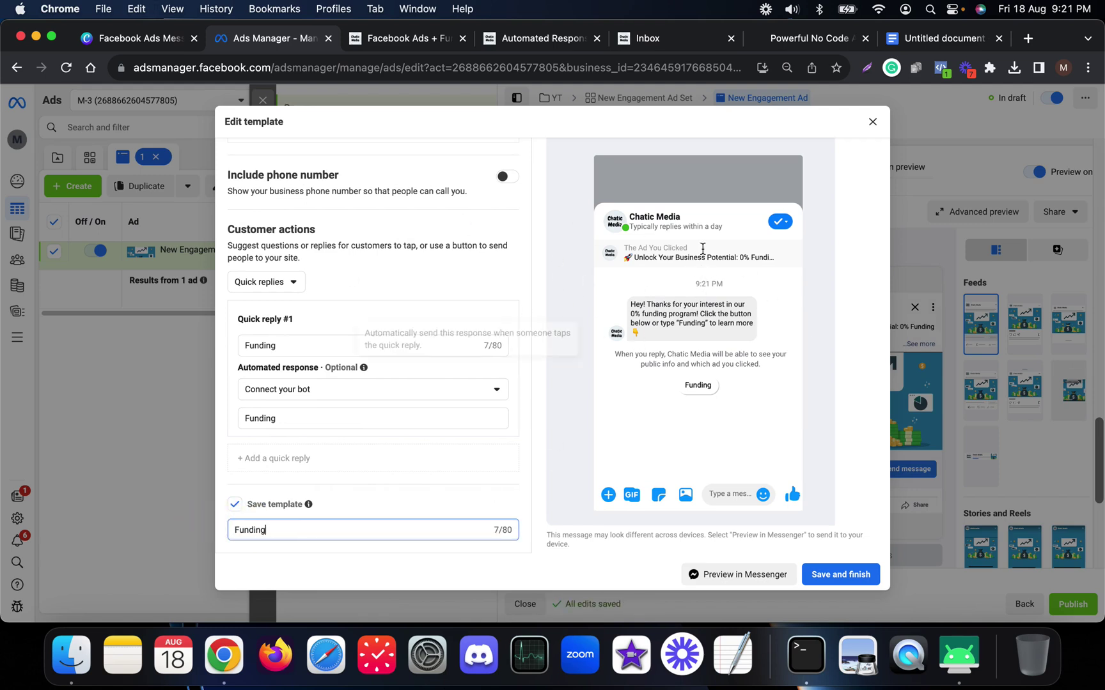
left_click(304, 523)
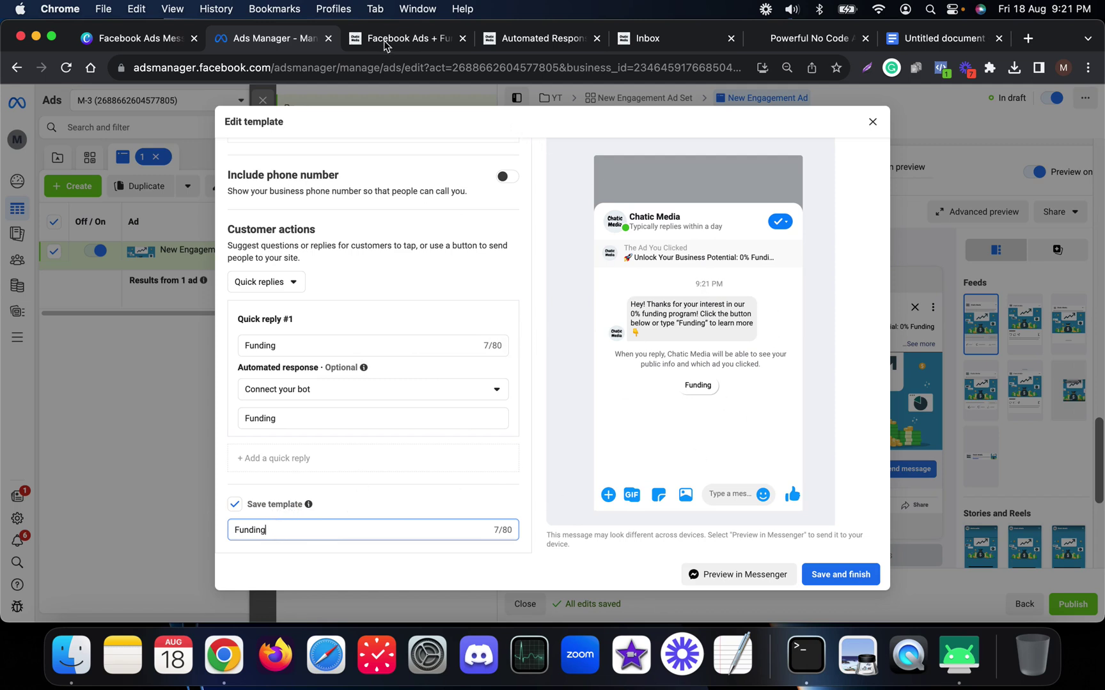
left_click(450, 40)
scroll(924, 355, "down", 3)
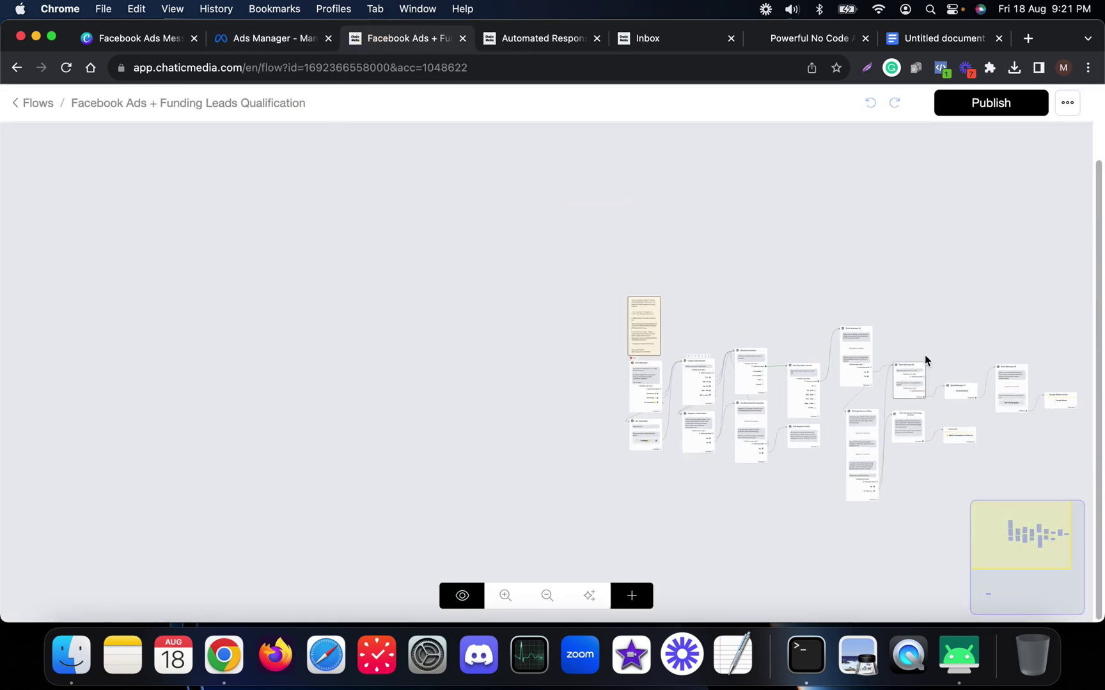
left_click(265, 41)
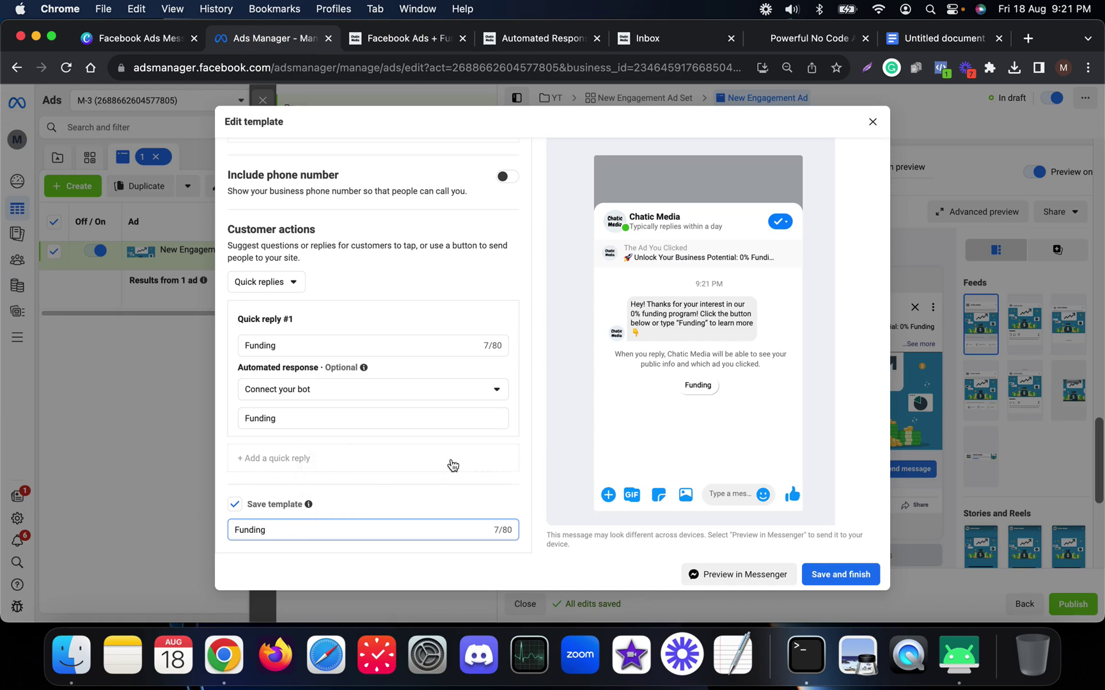
scroll(390, 338, "up", 3)
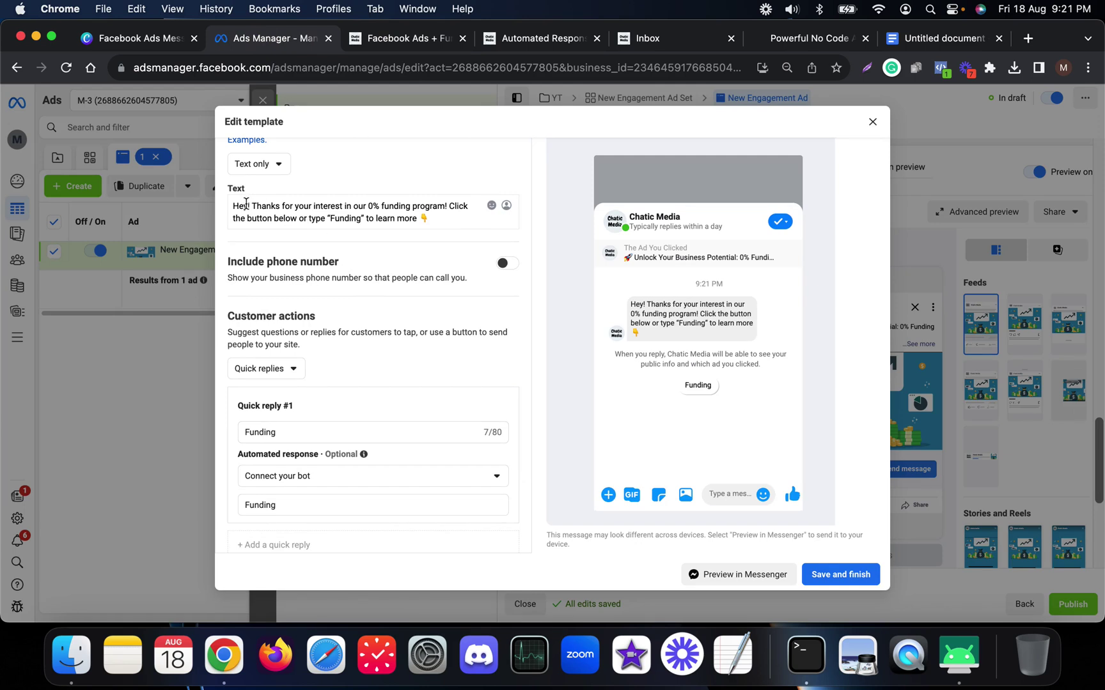
left_click(277, 214)
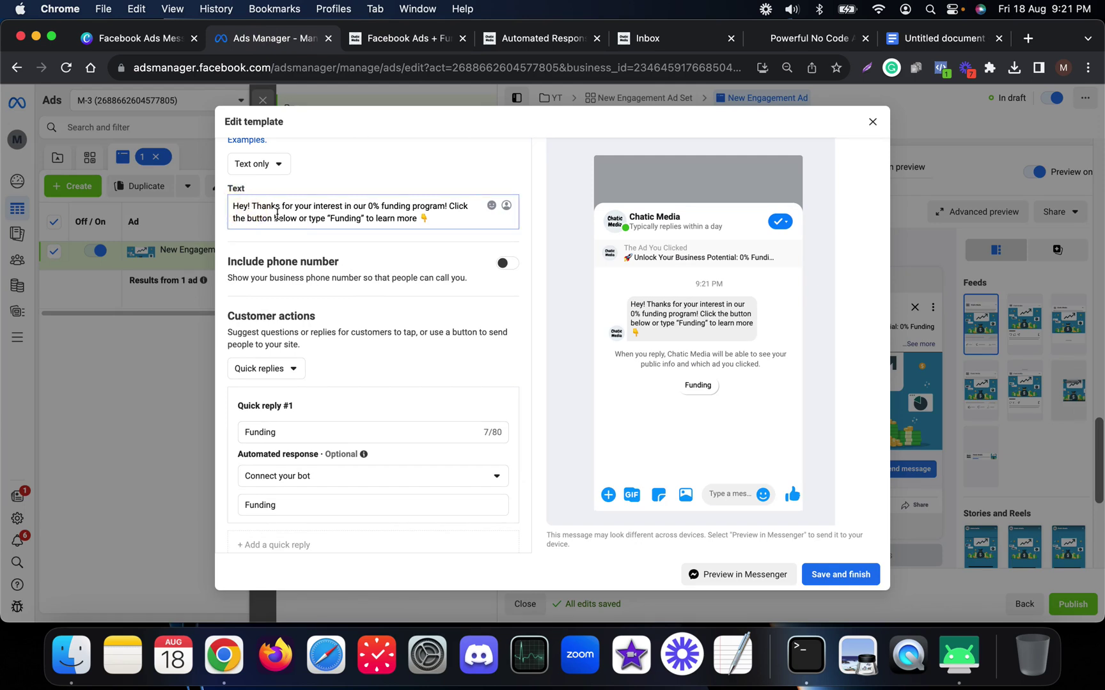
left_click(507, 207)
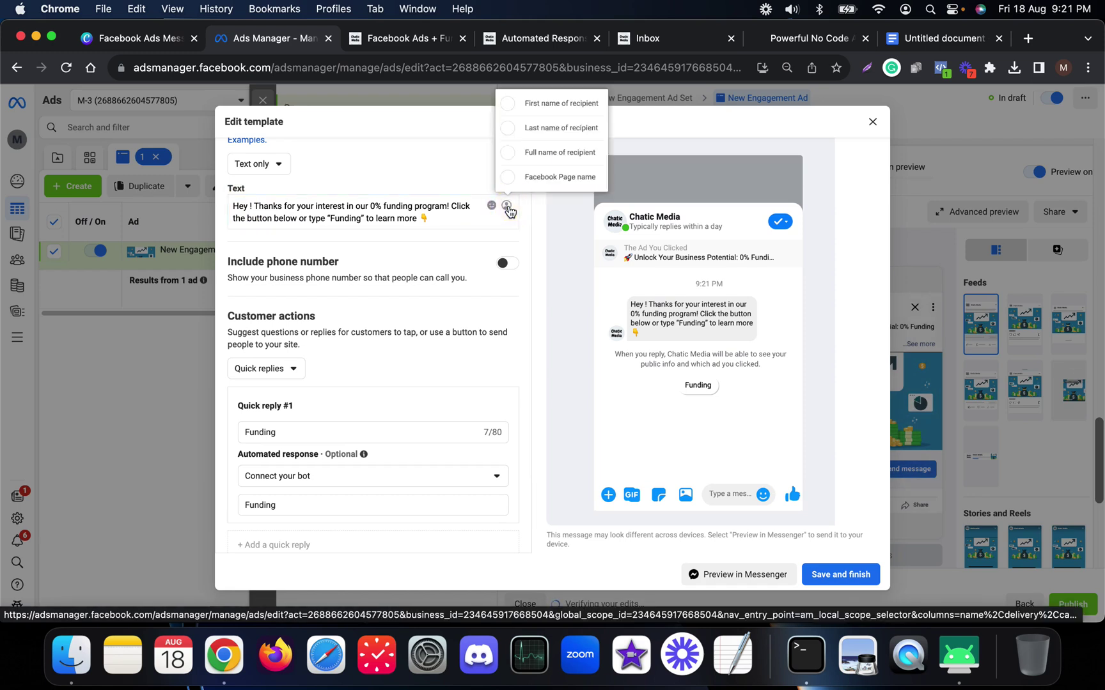
left_click(554, 104)
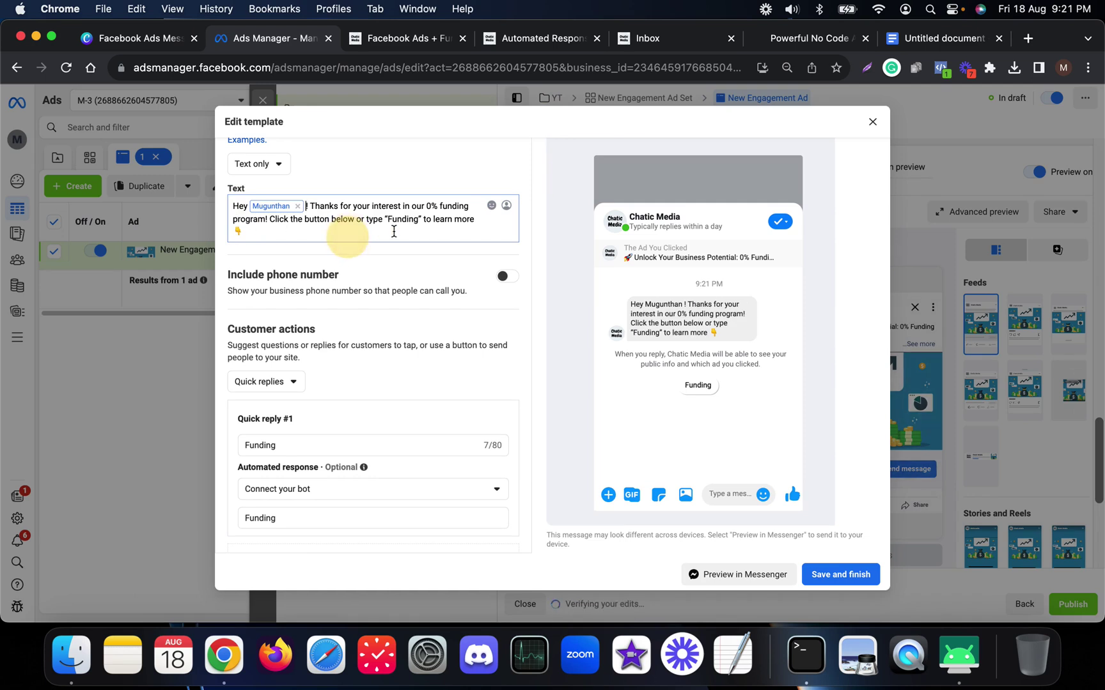
left_click(244, 230)
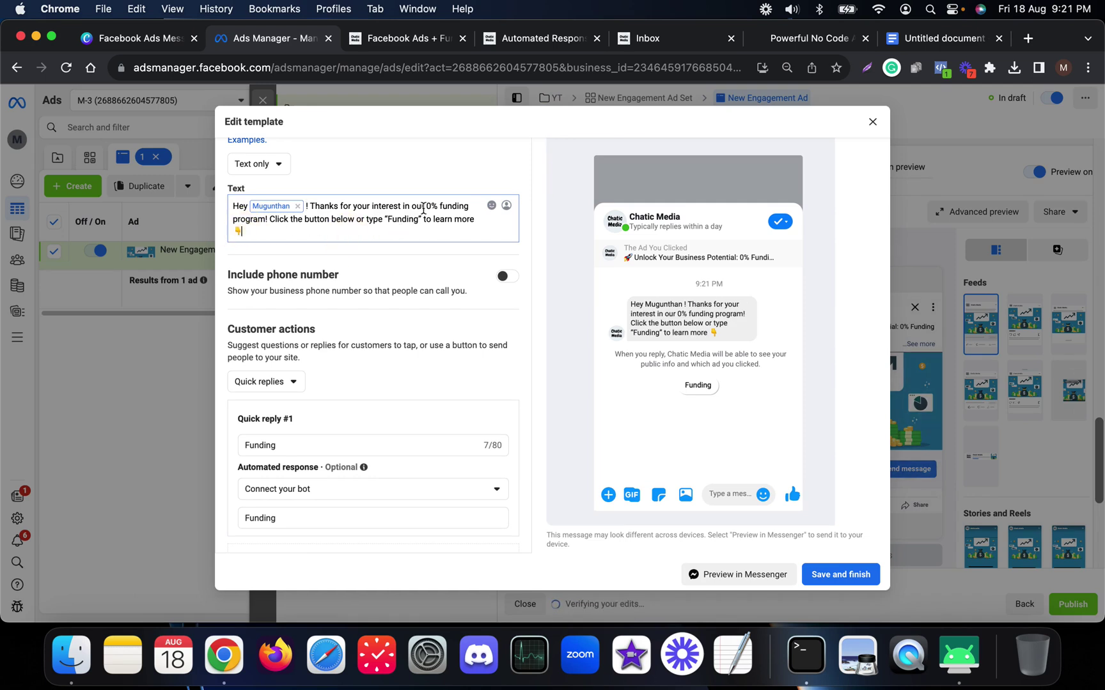
left_click(492, 207)
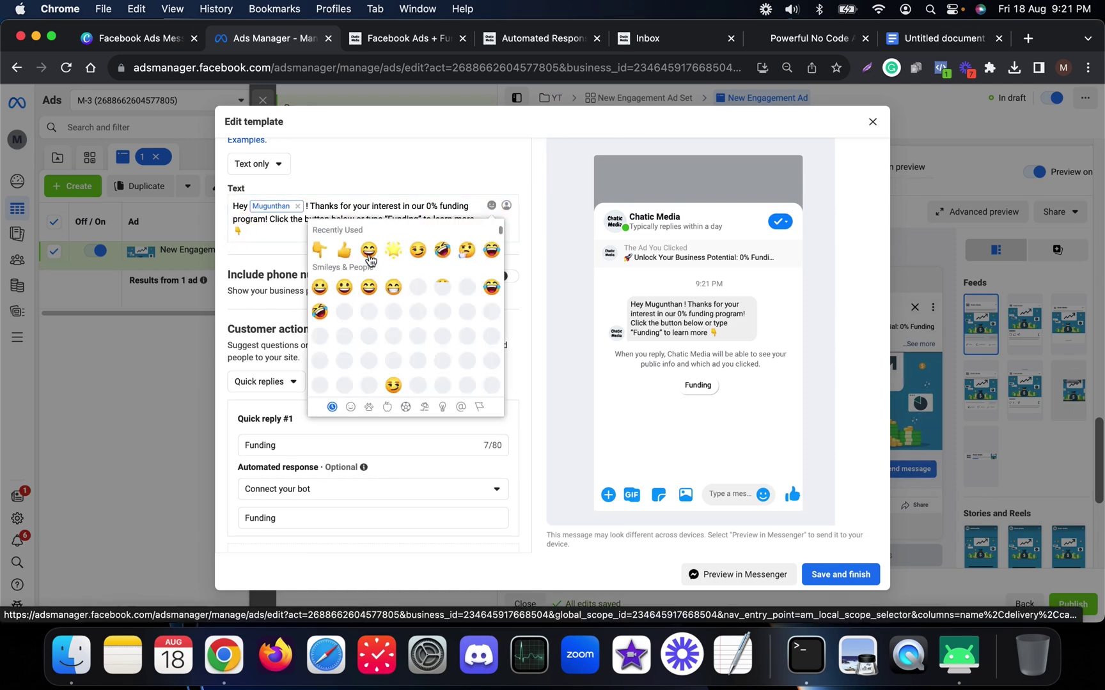
left_click(255, 236)
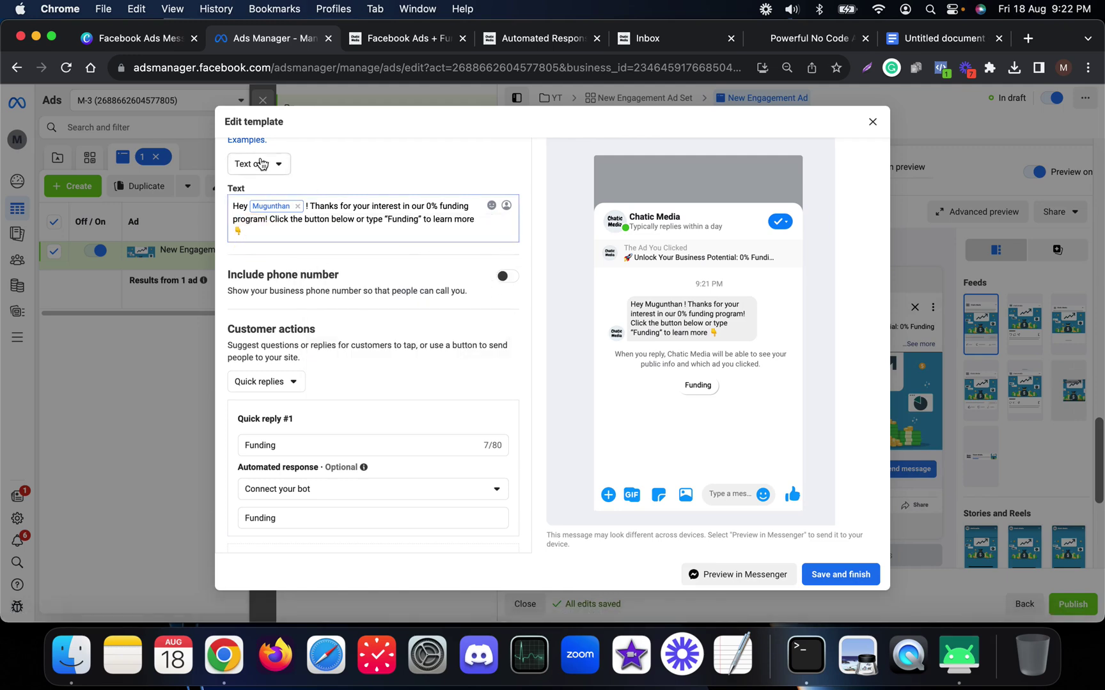
scroll(297, 211, "up", 2)
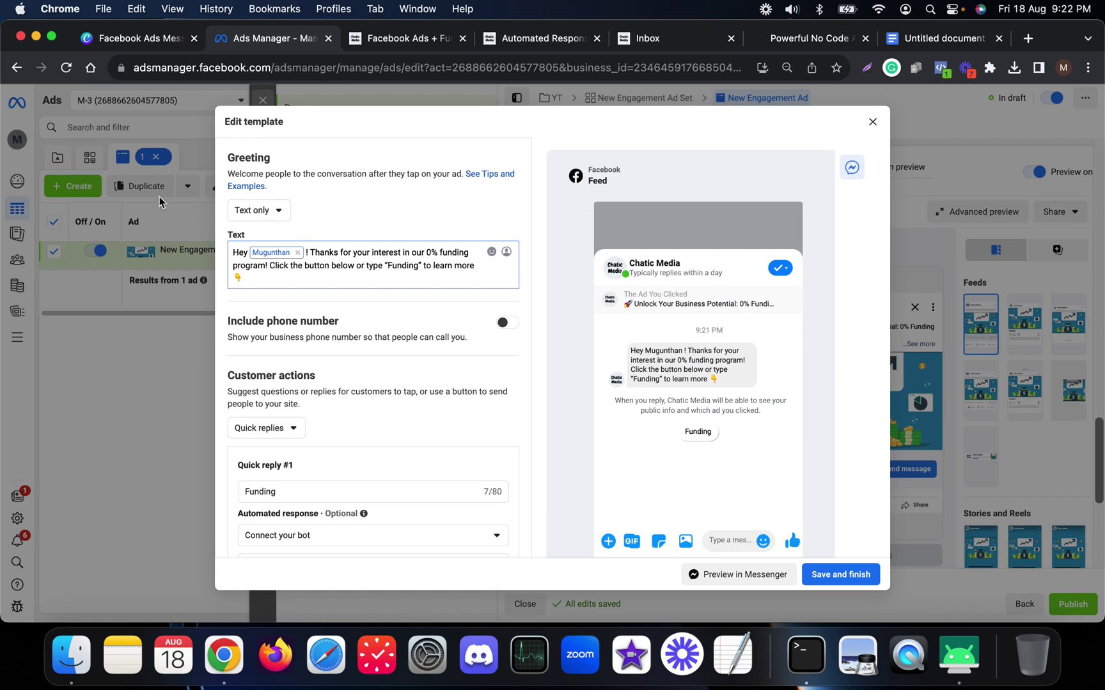
scroll(701, 534, "down", 2)
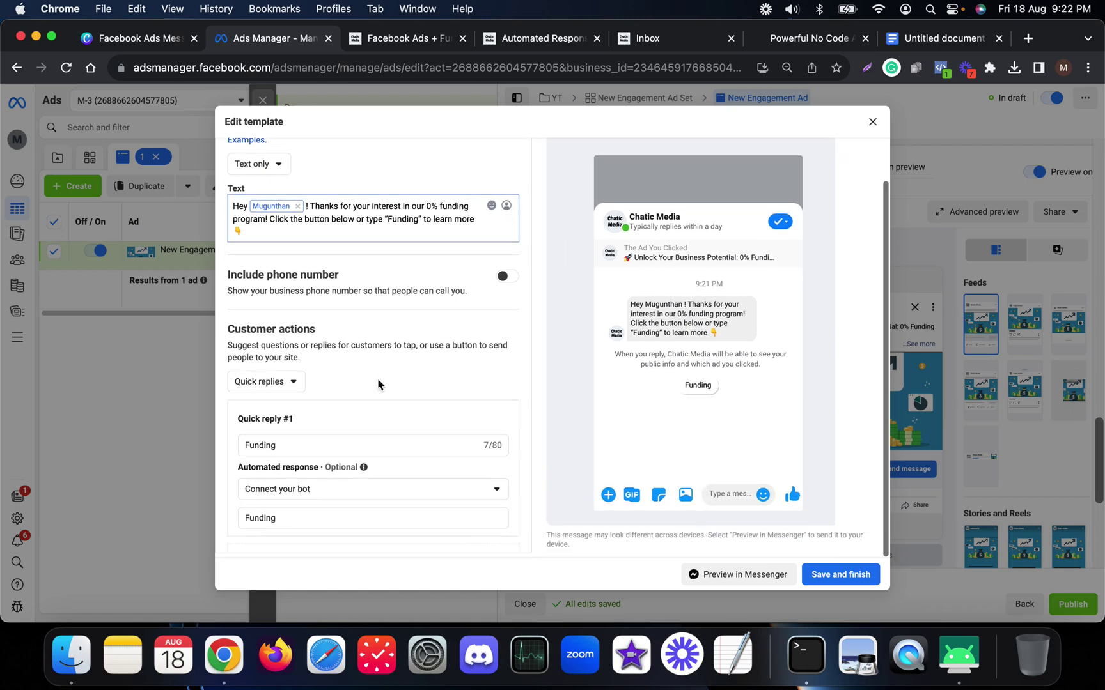
Save the Funding template, reopen it to select its Funding label, then move to the ChaticMedia flow
left_click(841, 574)
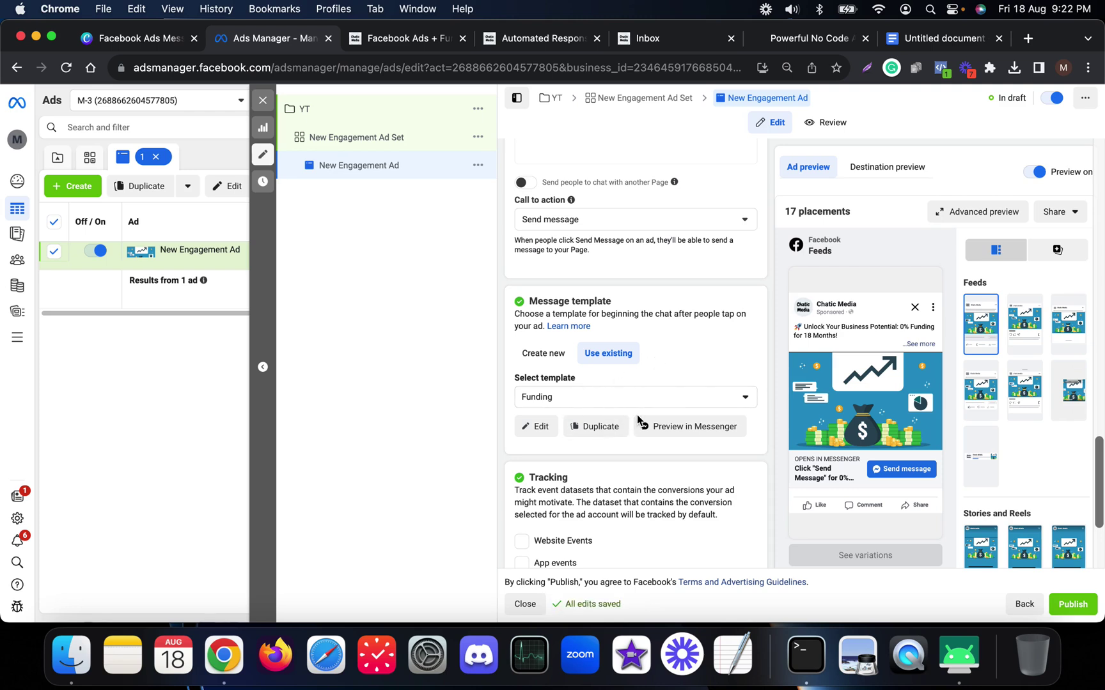
left_click(537, 427)
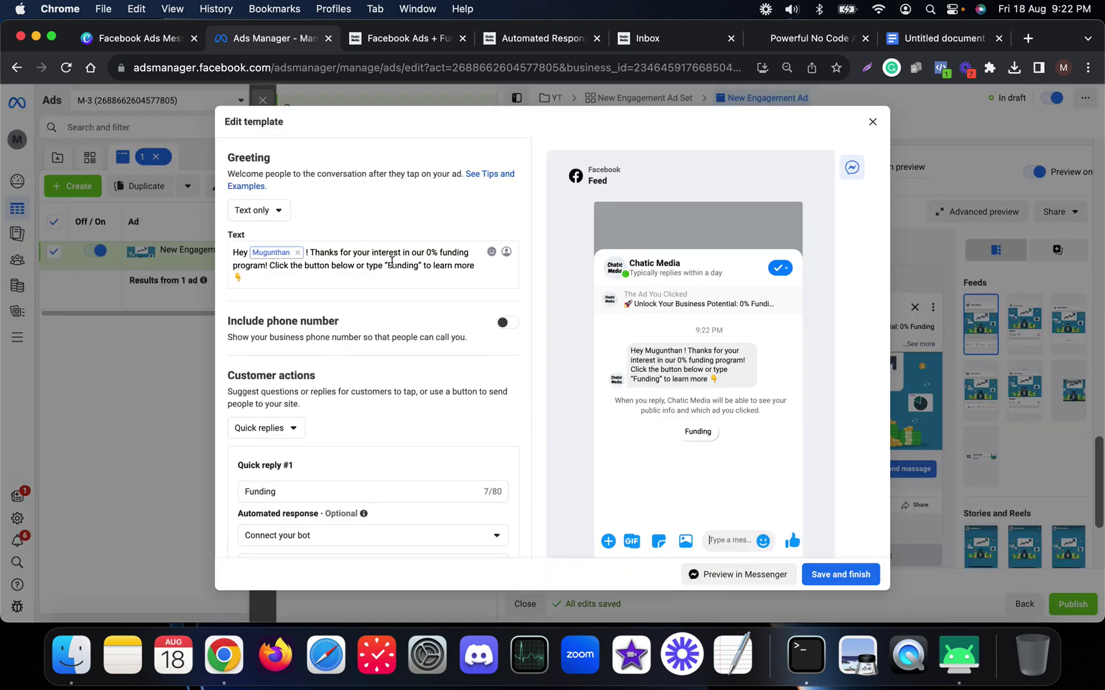
left_click_drag(683, 436, 732, 437)
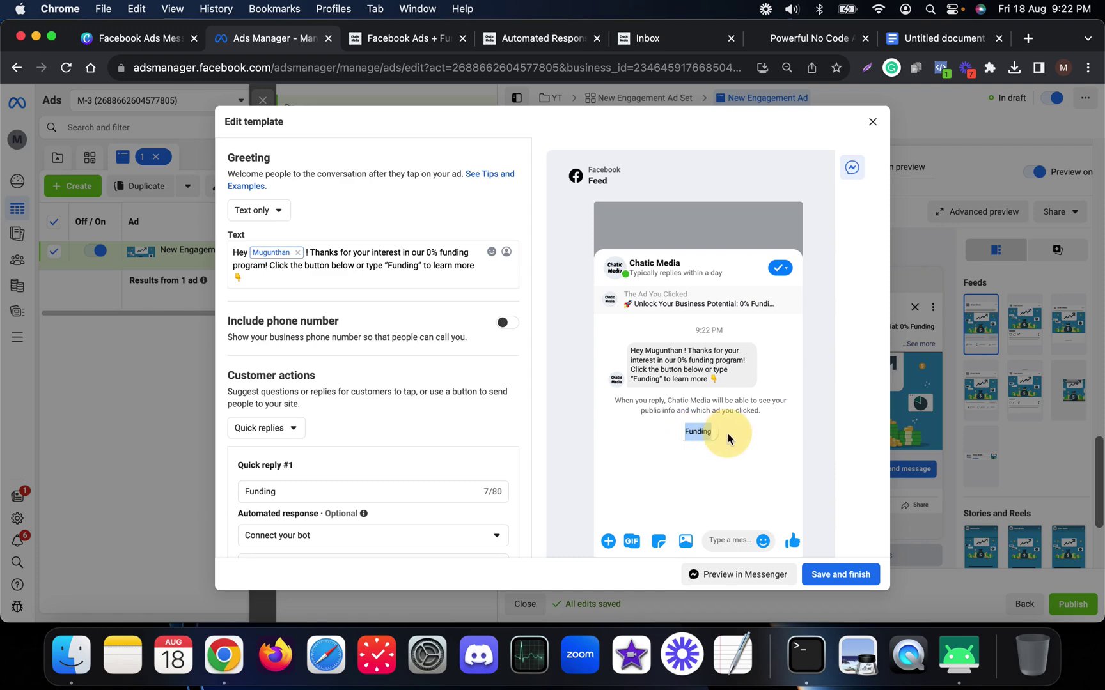
left_click(394, 37)
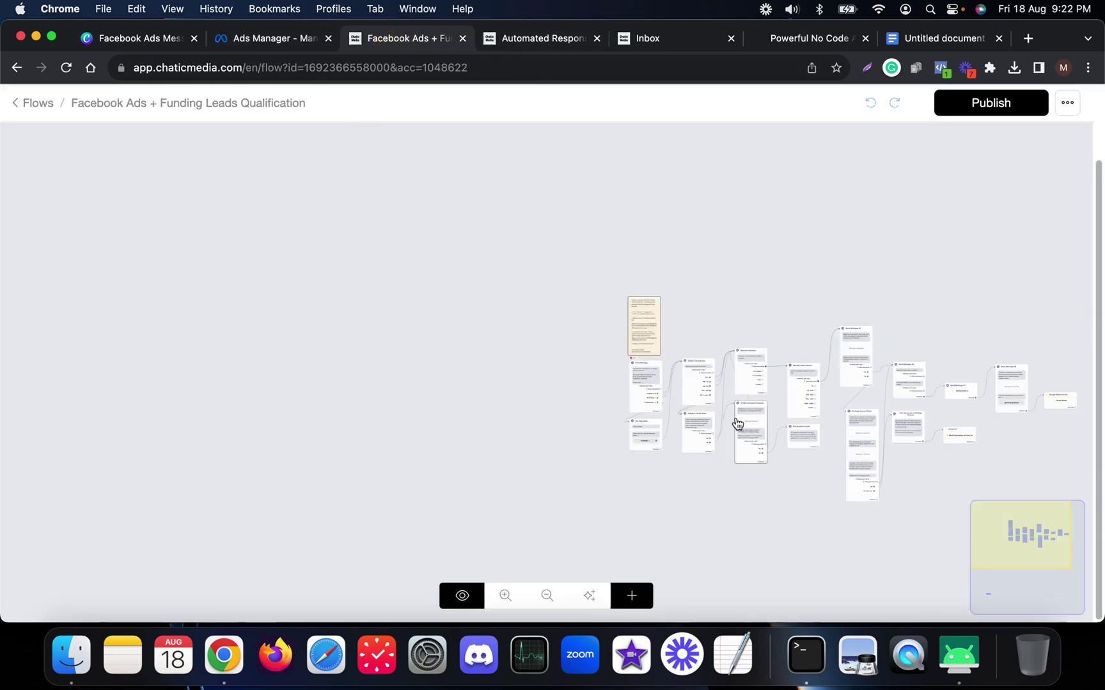
Recheck the Funding quick reply in Ads Manager, then bring up ChaticMedia's Automated Responses page
scroll(734, 424, "up", 5)
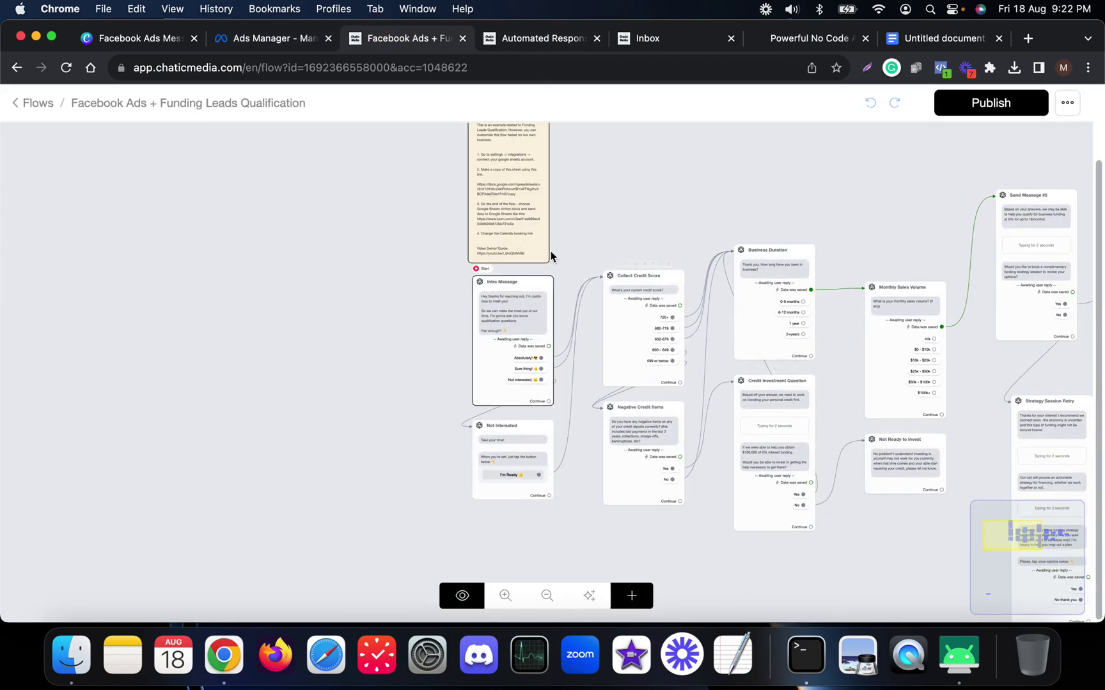
left_click(267, 38)
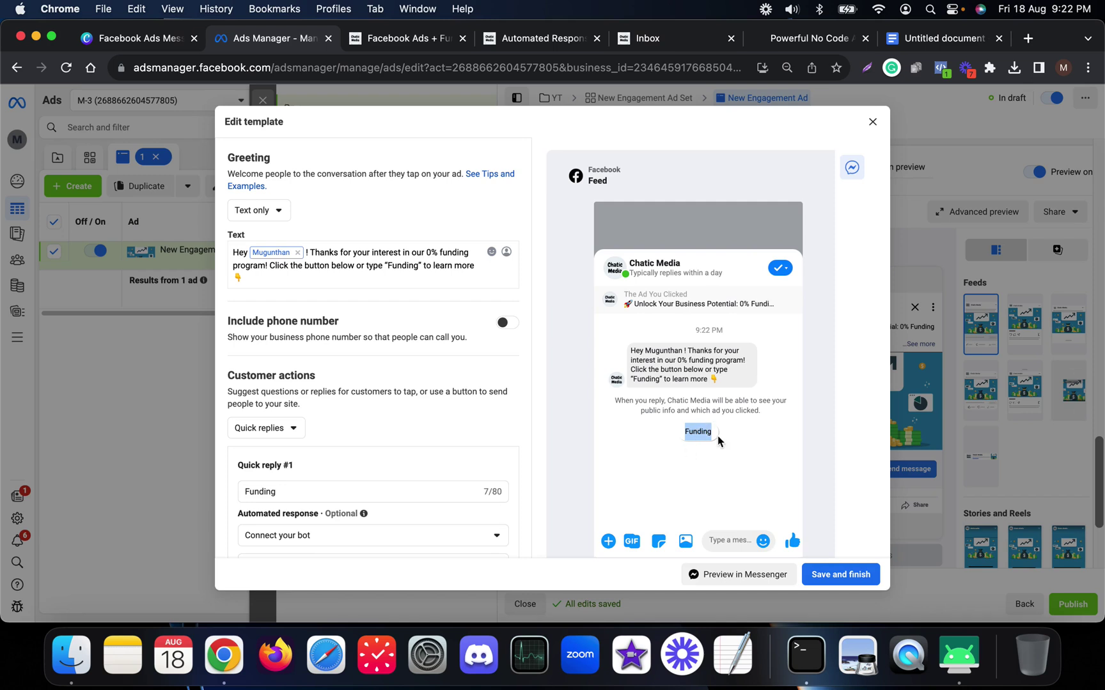
double_click(698, 430)
left_click(430, 42)
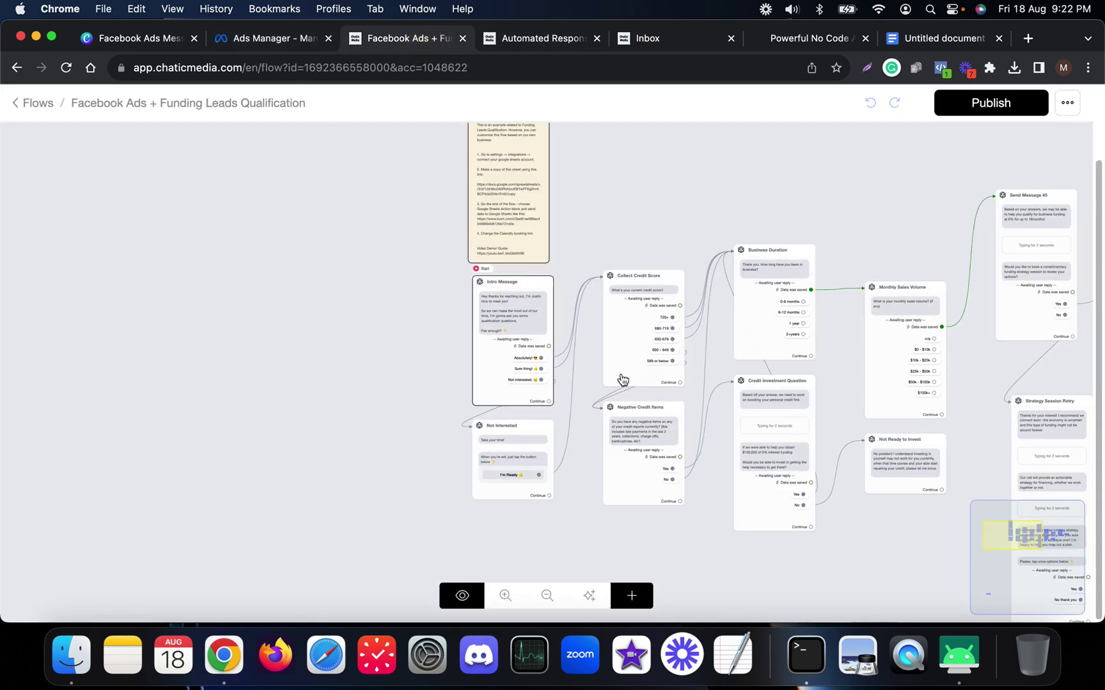
left_click(553, 40)
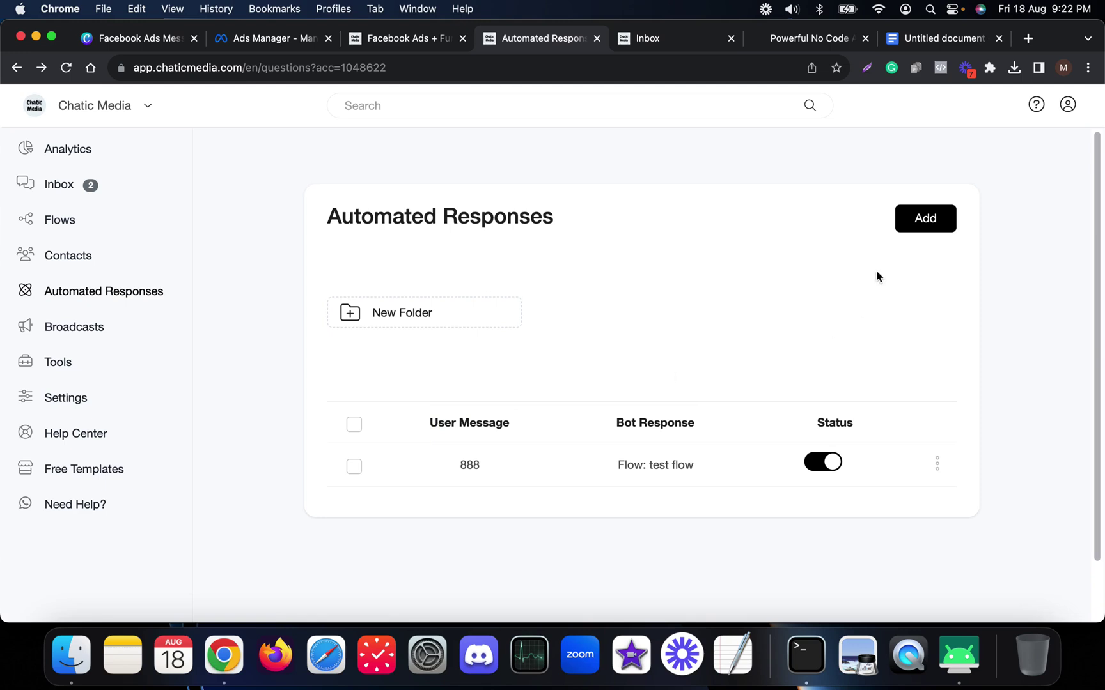
Start a new automated response with 'Funding' copied from the template as the User Message
left_click(933, 229)
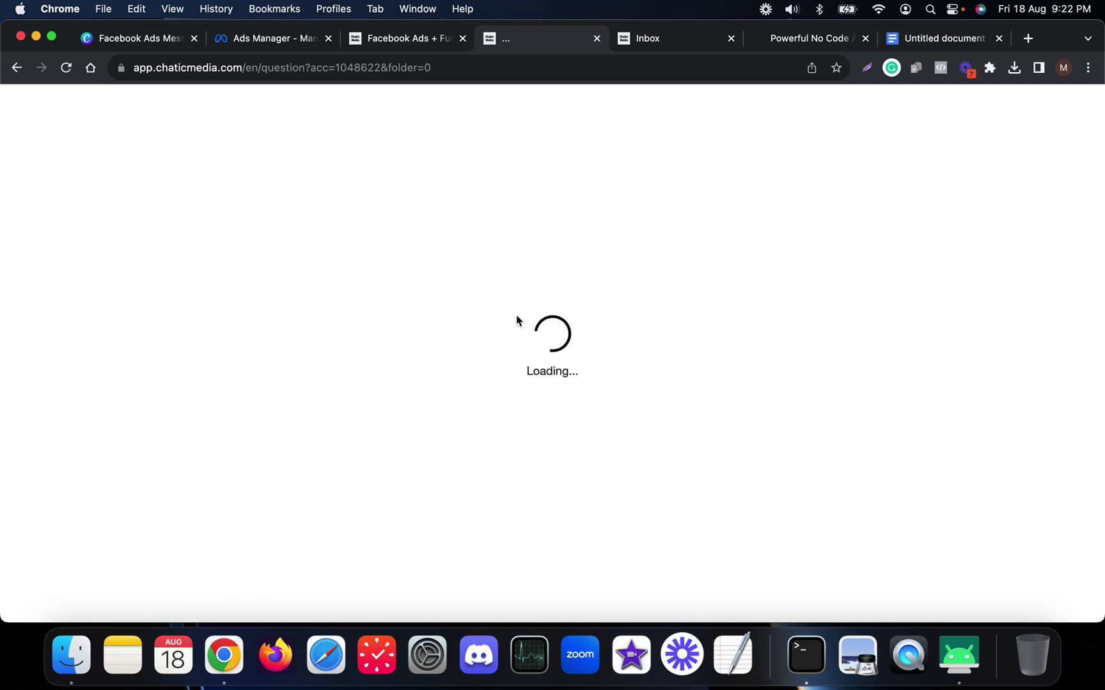
left_click(364, 40)
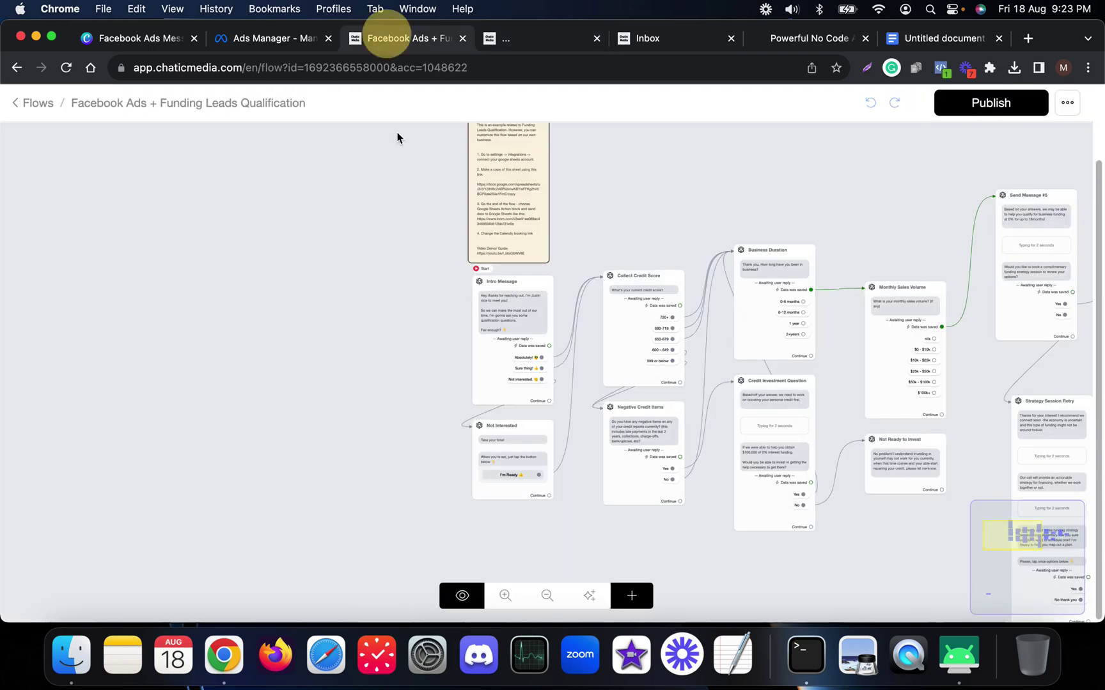
left_click(269, 40)
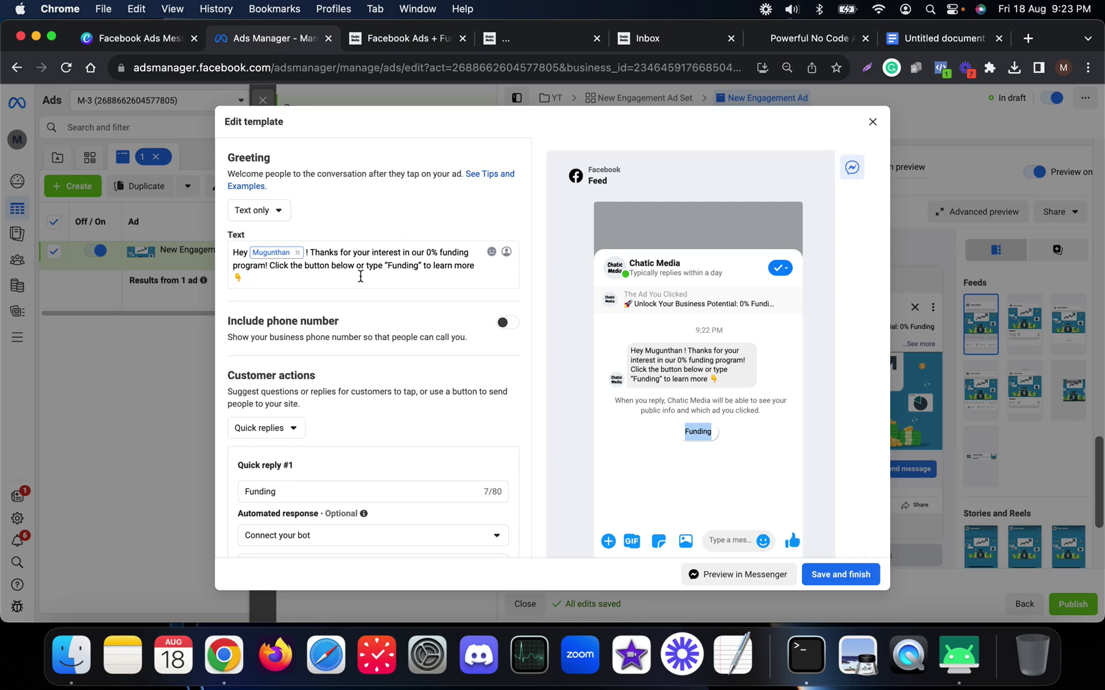
double_click(402, 266)
key("cmd+c")
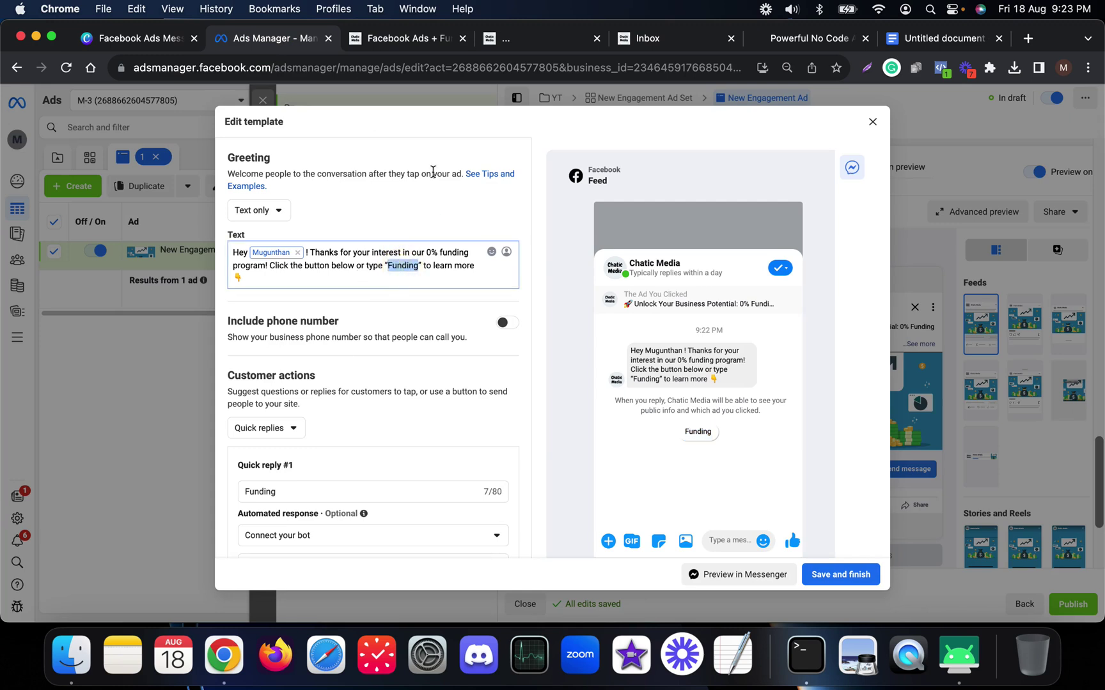
left_click(517, 42)
left_click(343, 230)
key("cmd+v")
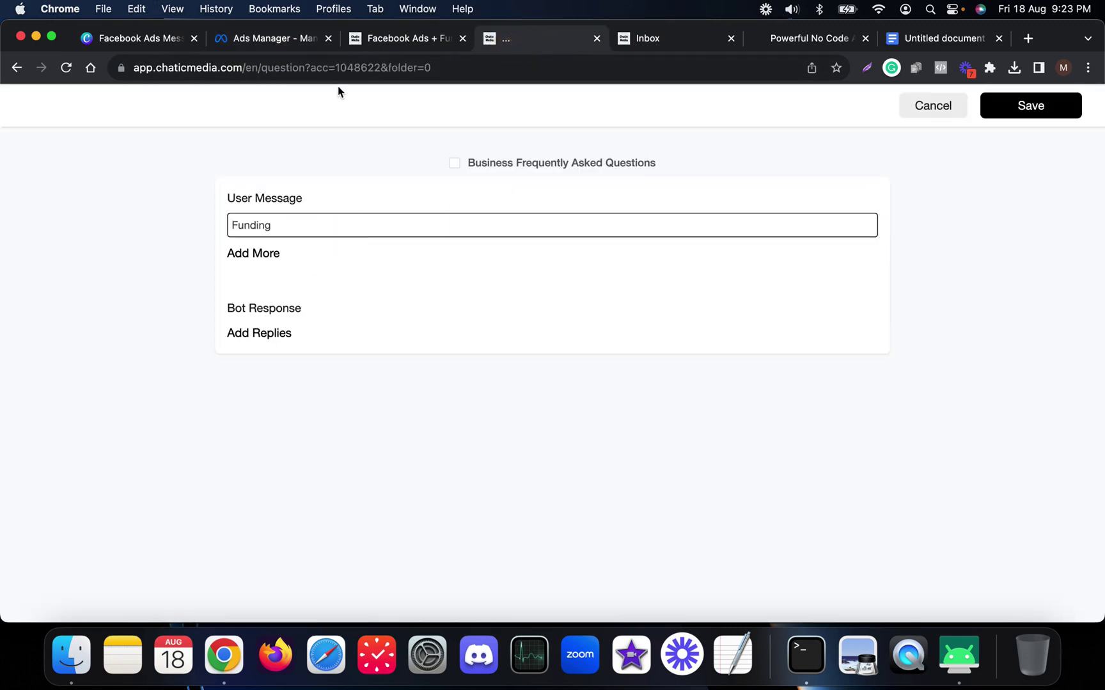
Add a Flow reply using Facebook Ads + Funding Leads Qualification and save the response
left_click(397, 36)
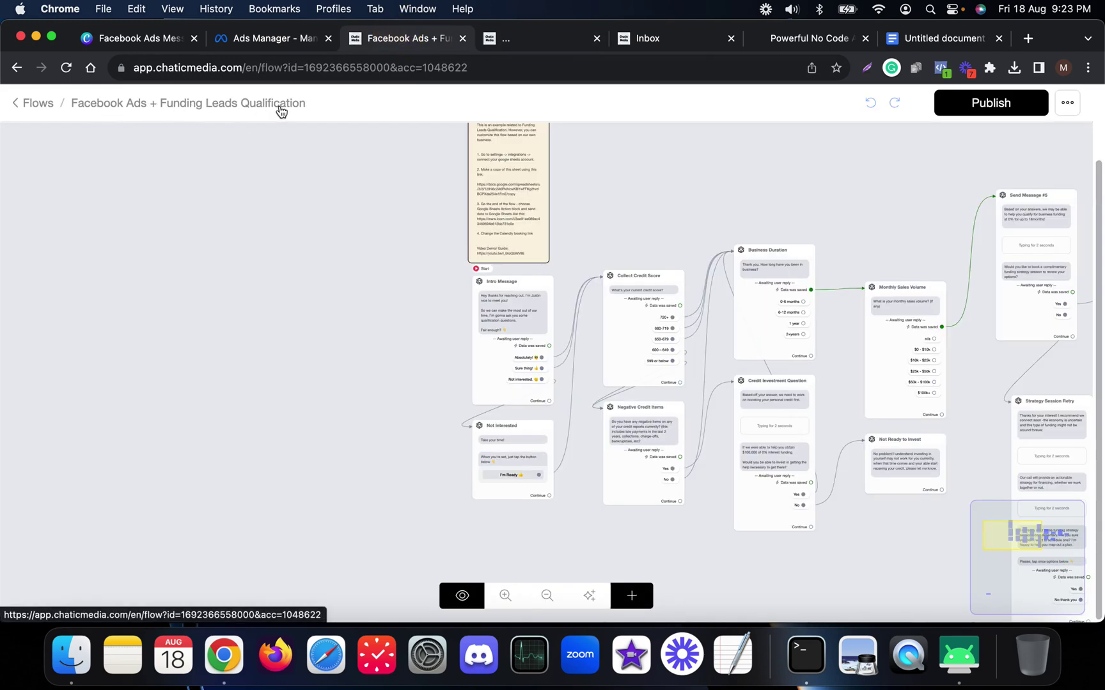
left_click(519, 45)
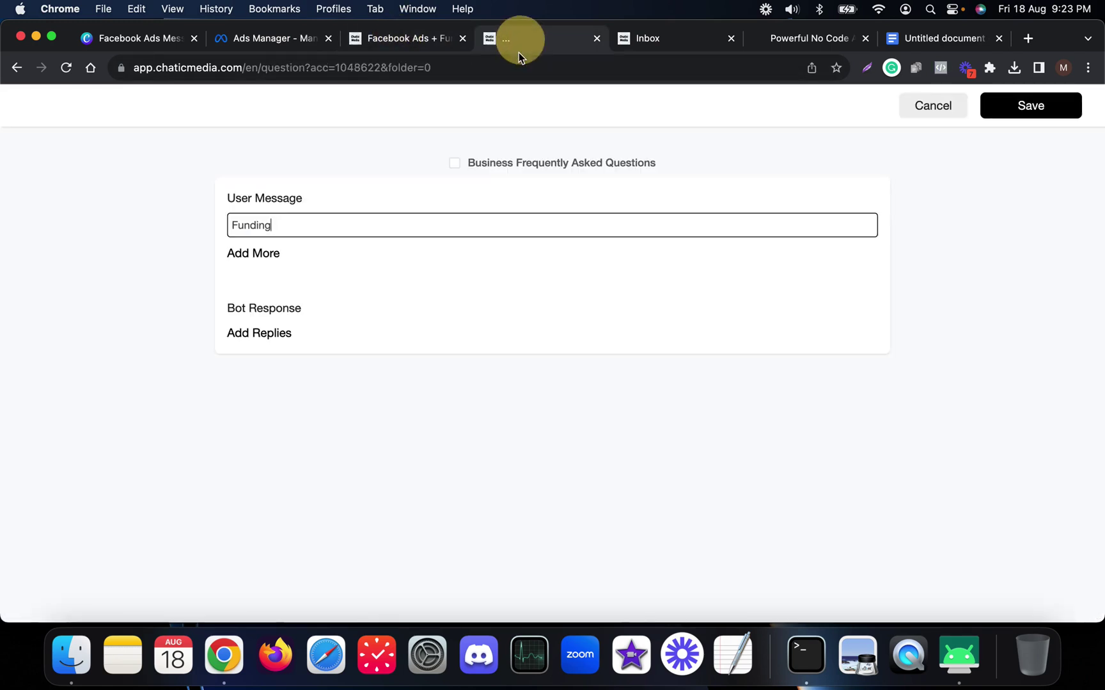
left_click(256, 338)
left_click(257, 383)
left_click(343, 338)
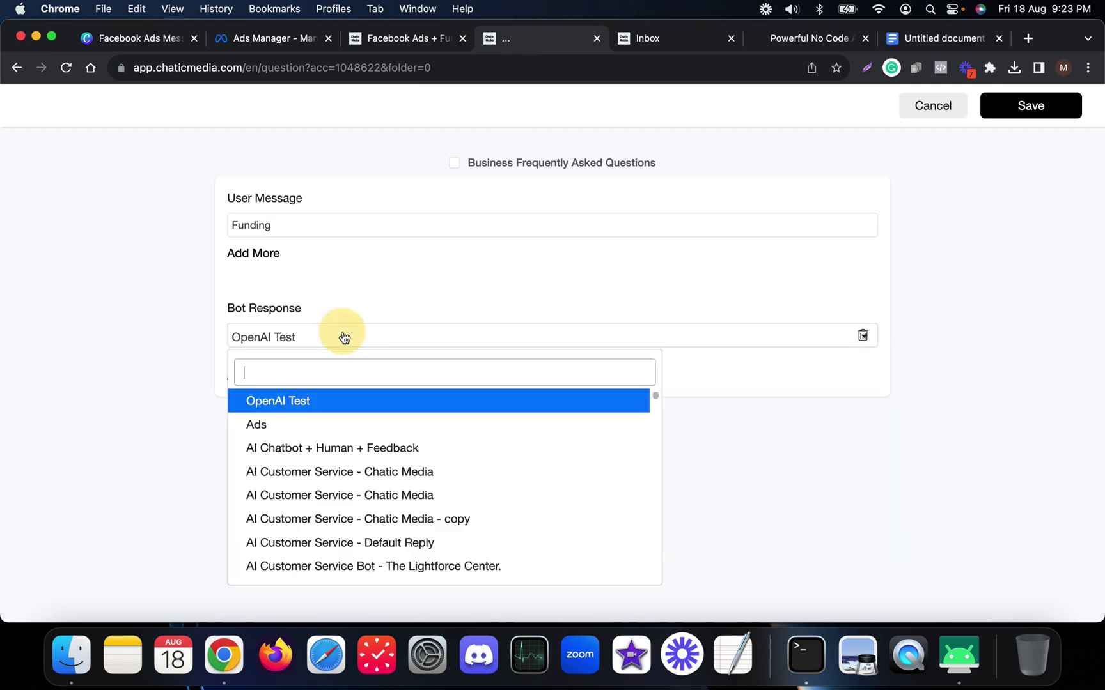
type("FACE")
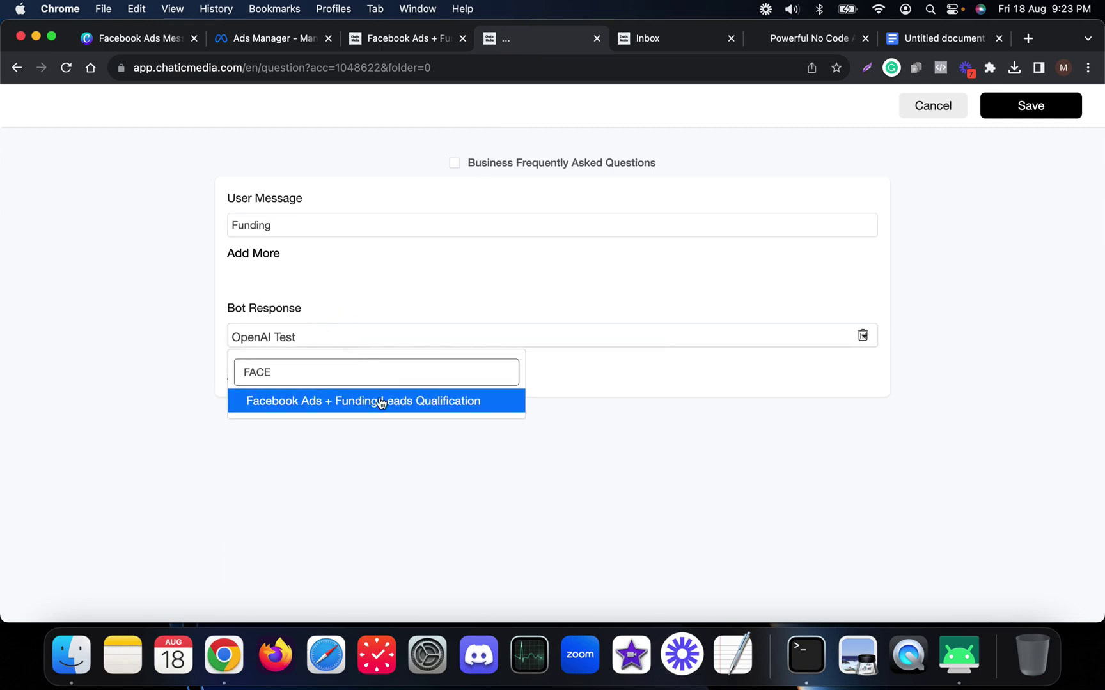
left_click(380, 402)
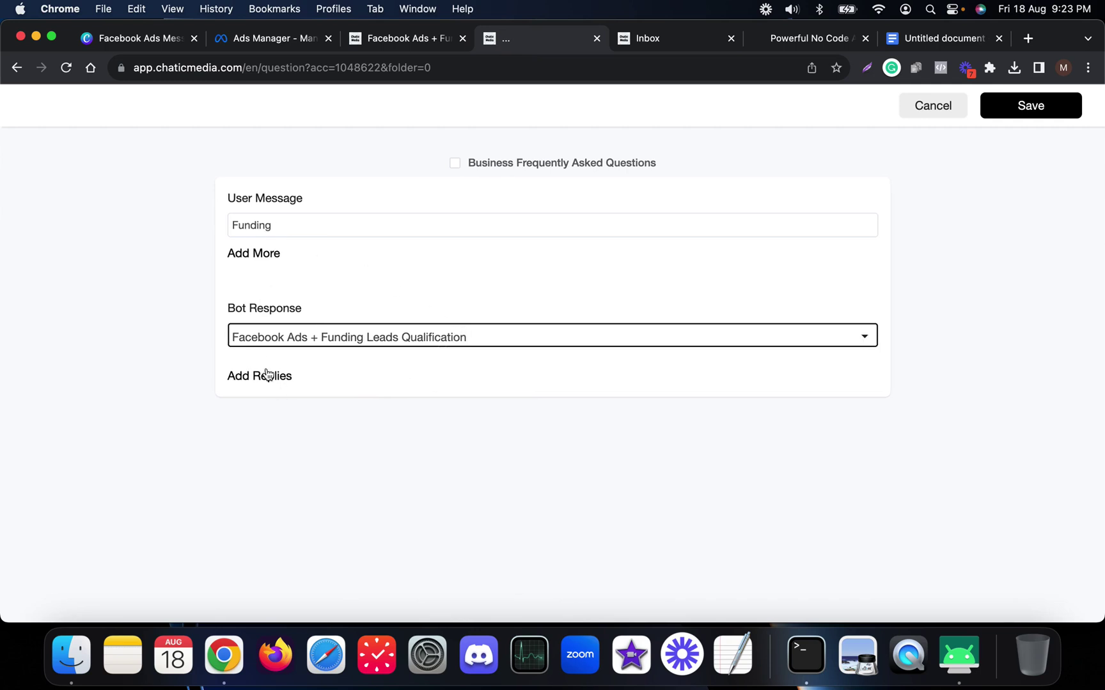
left_click(1032, 104)
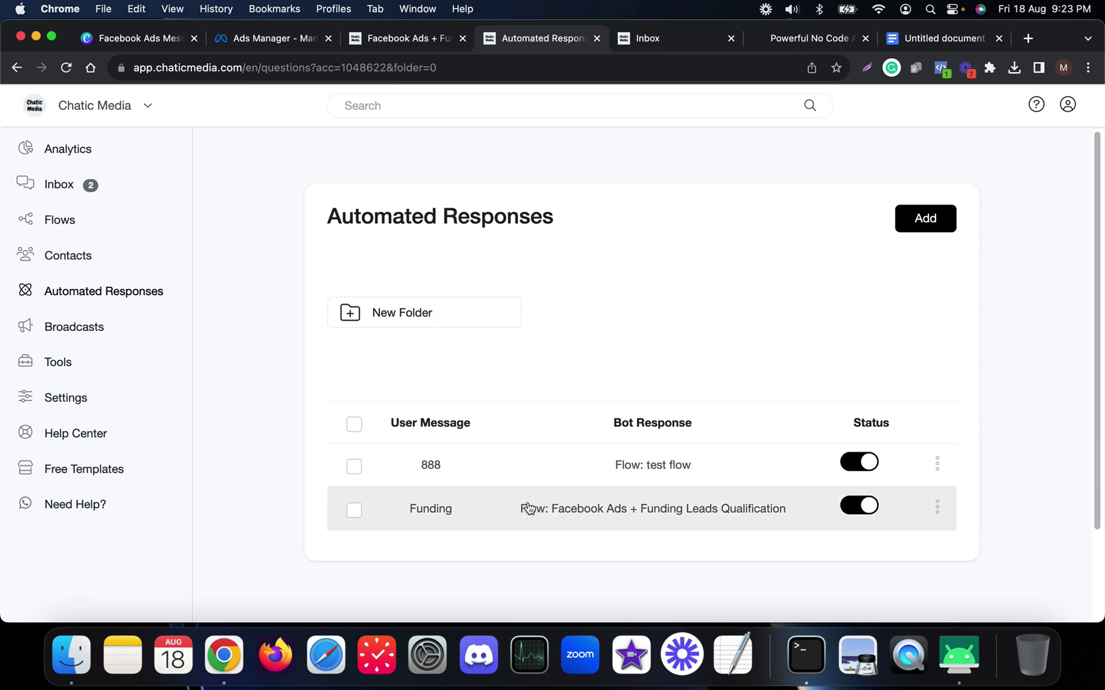
Save the Funding template and send its Messenger preview to the phone
left_click(234, 37)
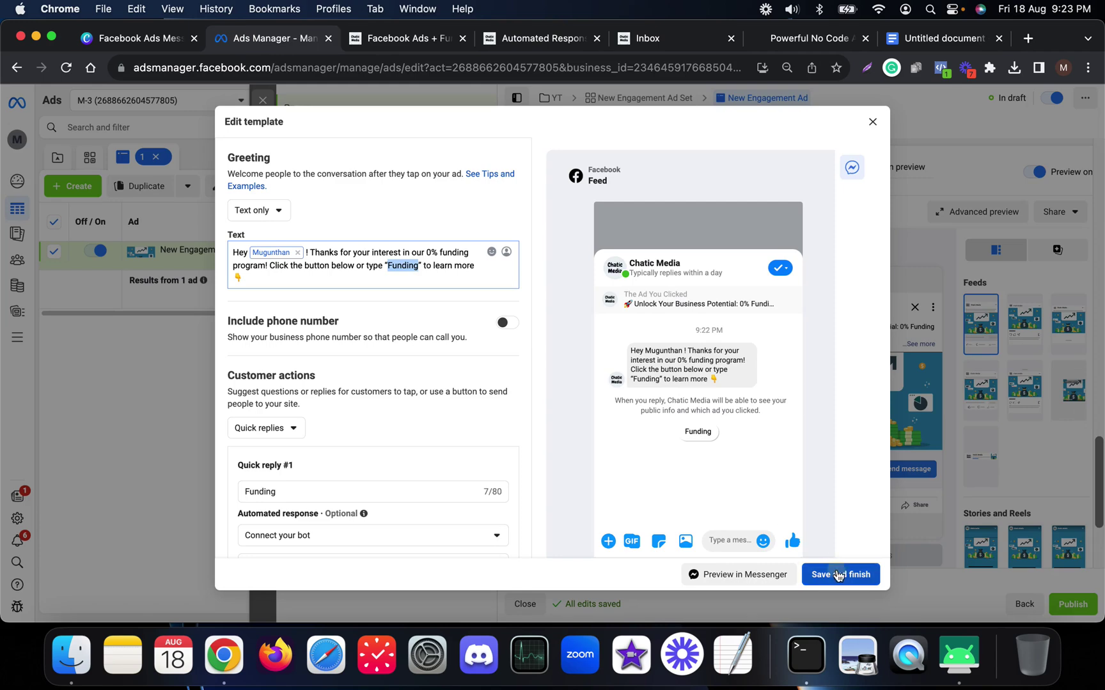
left_click(842, 574)
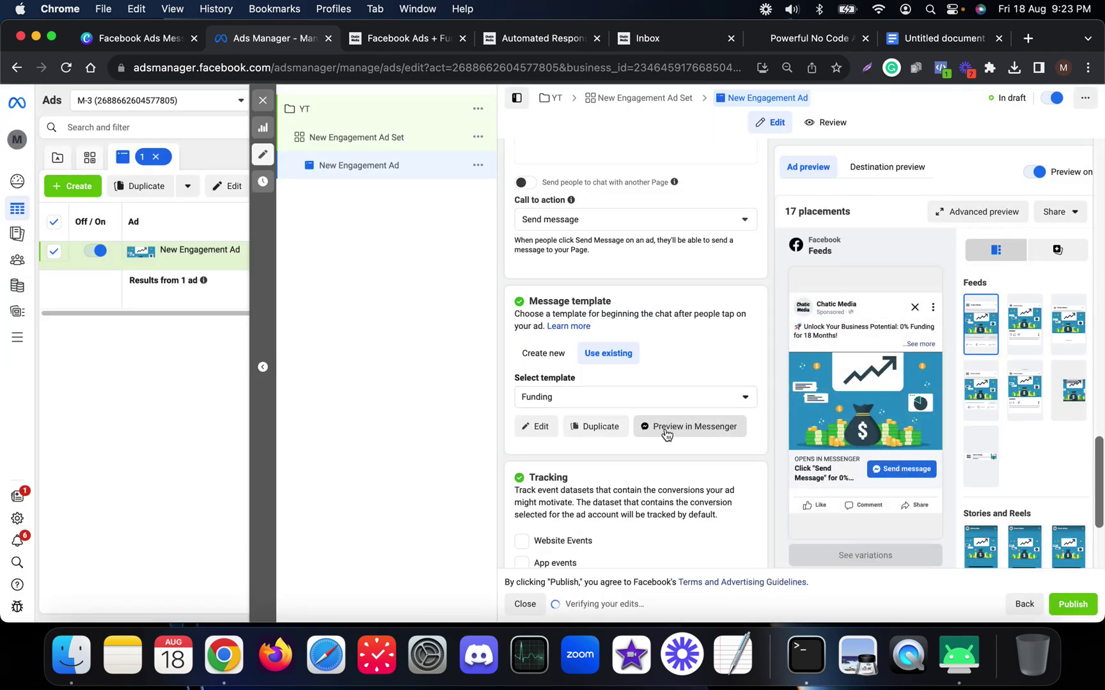
left_click(709, 431)
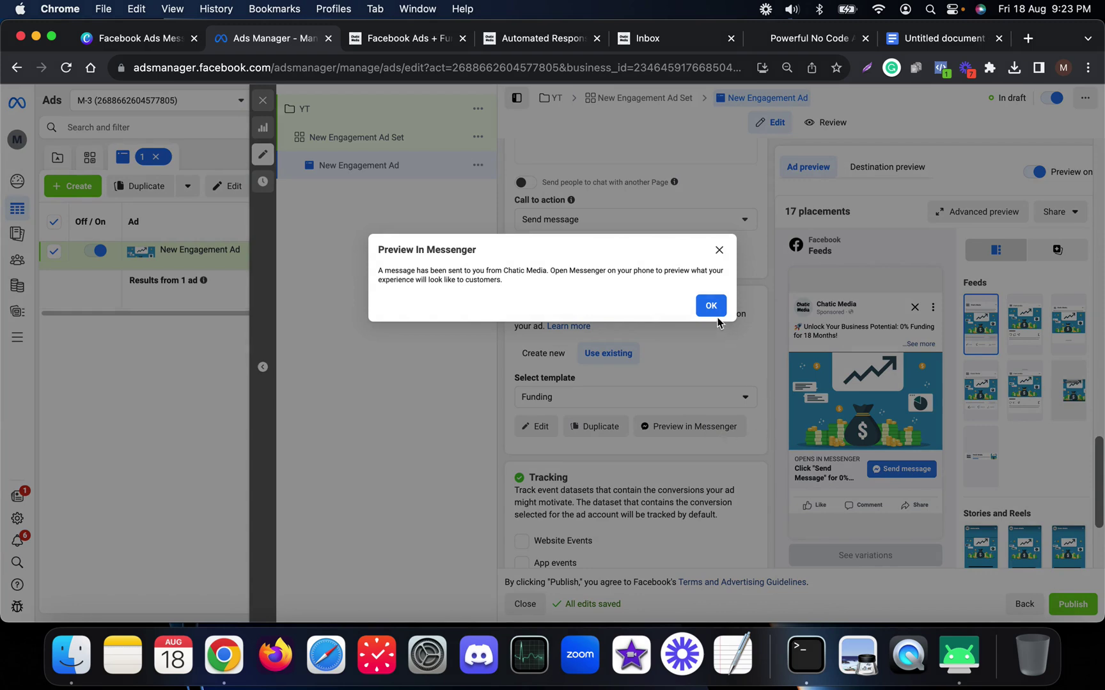
left_click(711, 306)
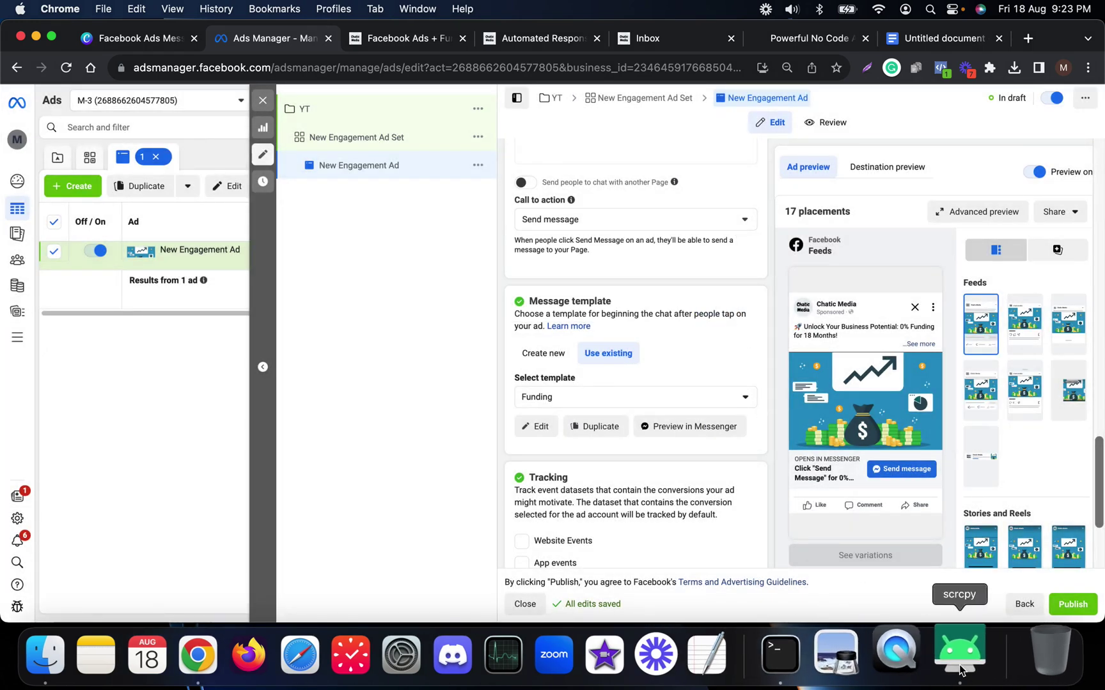
left_click(409, 38)
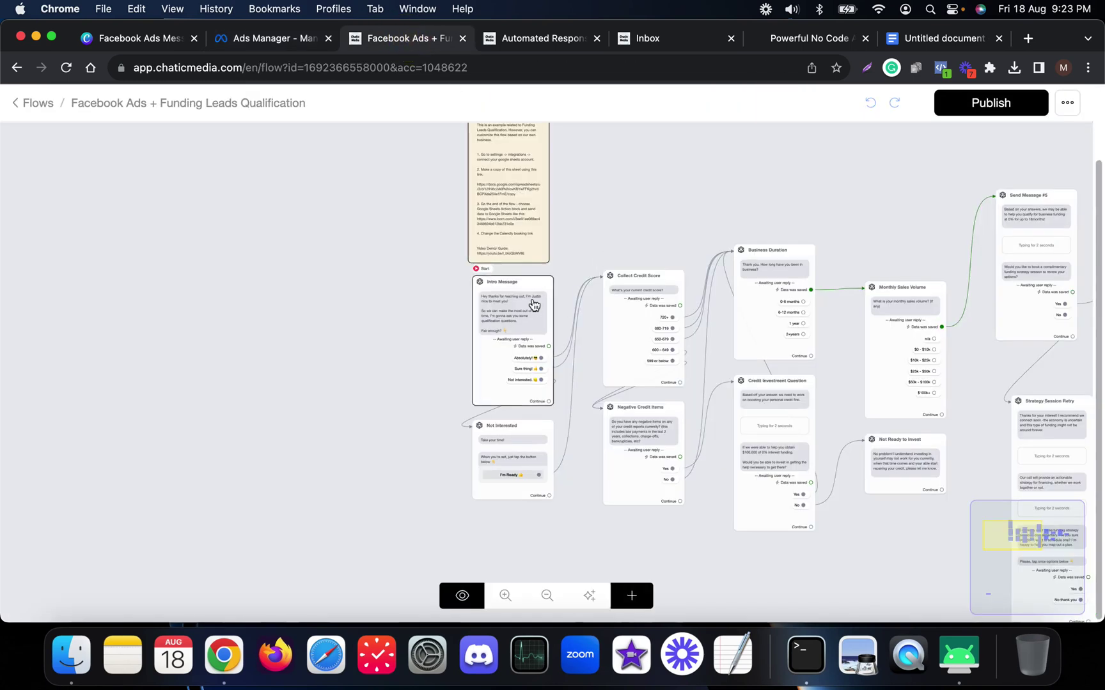
Bring the scrcpy phone mirror forward and move it left to reveal the flow
left_click(959, 655)
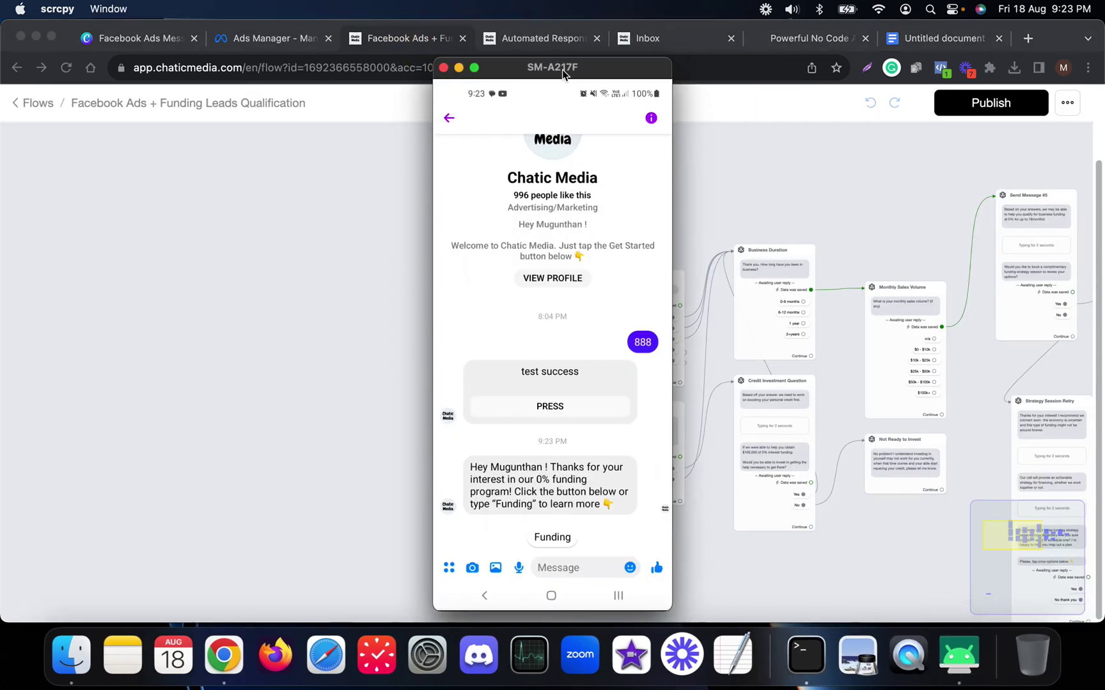
left_click_drag(563, 72, 295, 68)
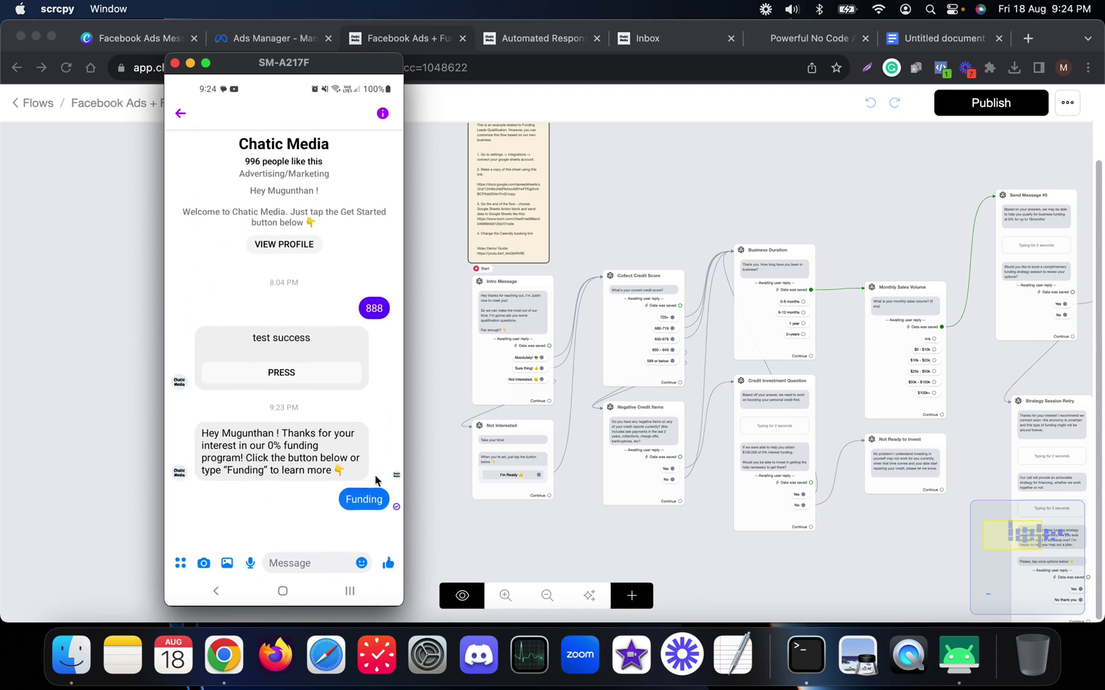
Scroll the mirrored chat while answering Absolutely! and picking 600 – 649 for credit score
scroll(498, 325, "up", 5)
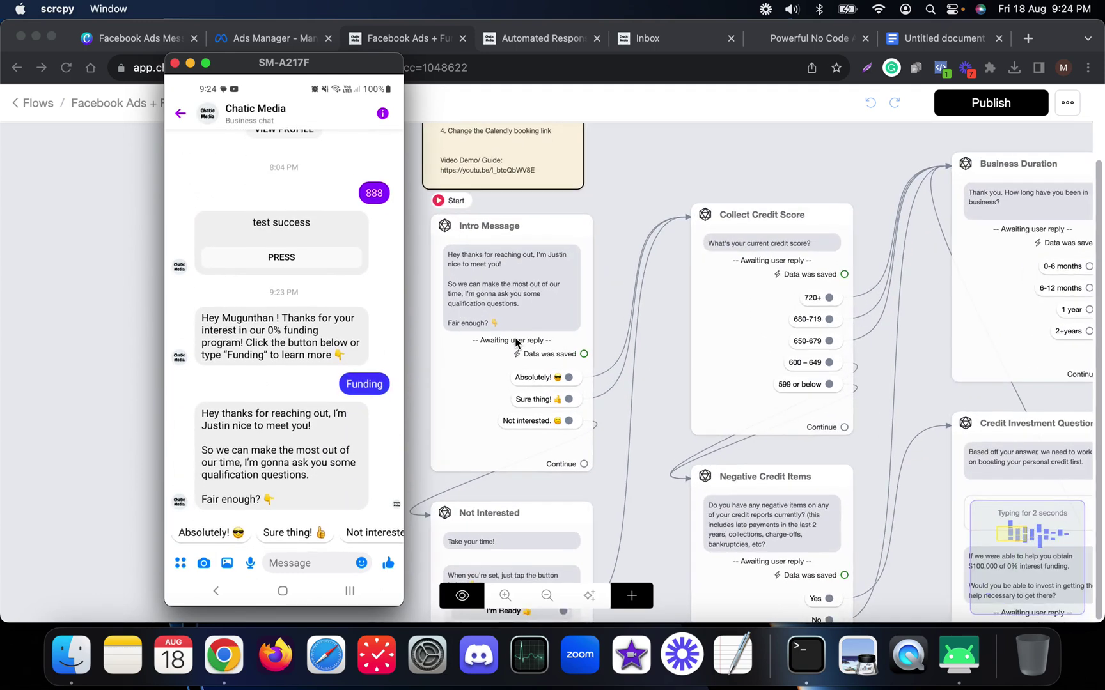
scroll(509, 295, "up", 5)
scroll(575, 277, "down", 6)
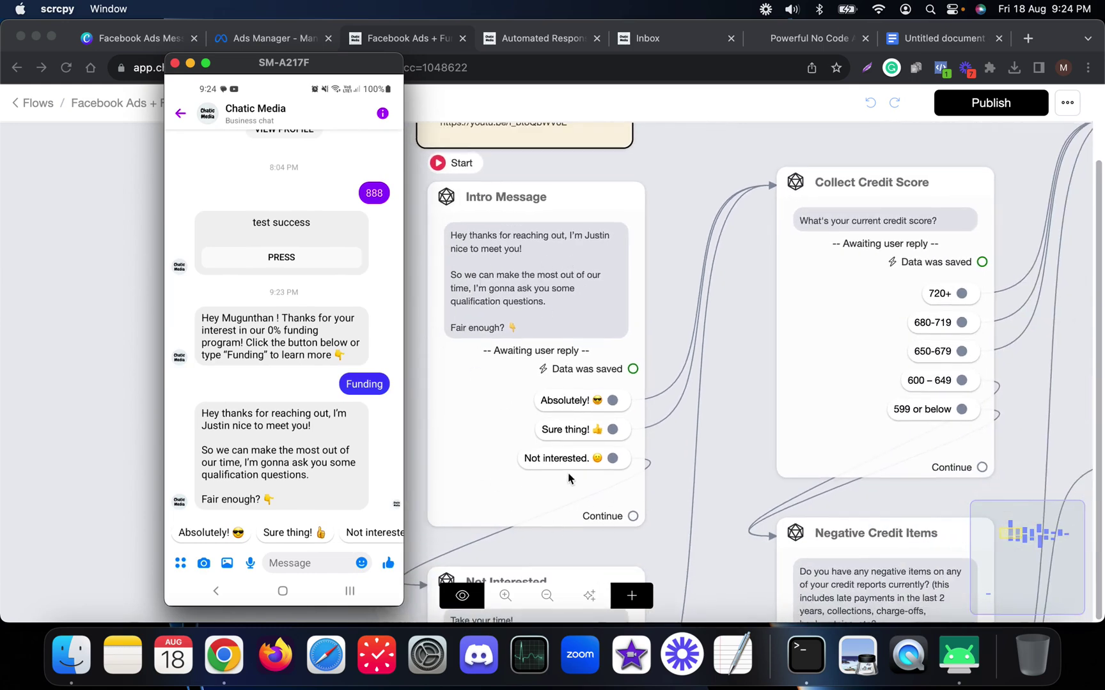
scroll(575, 453, "down", 2)
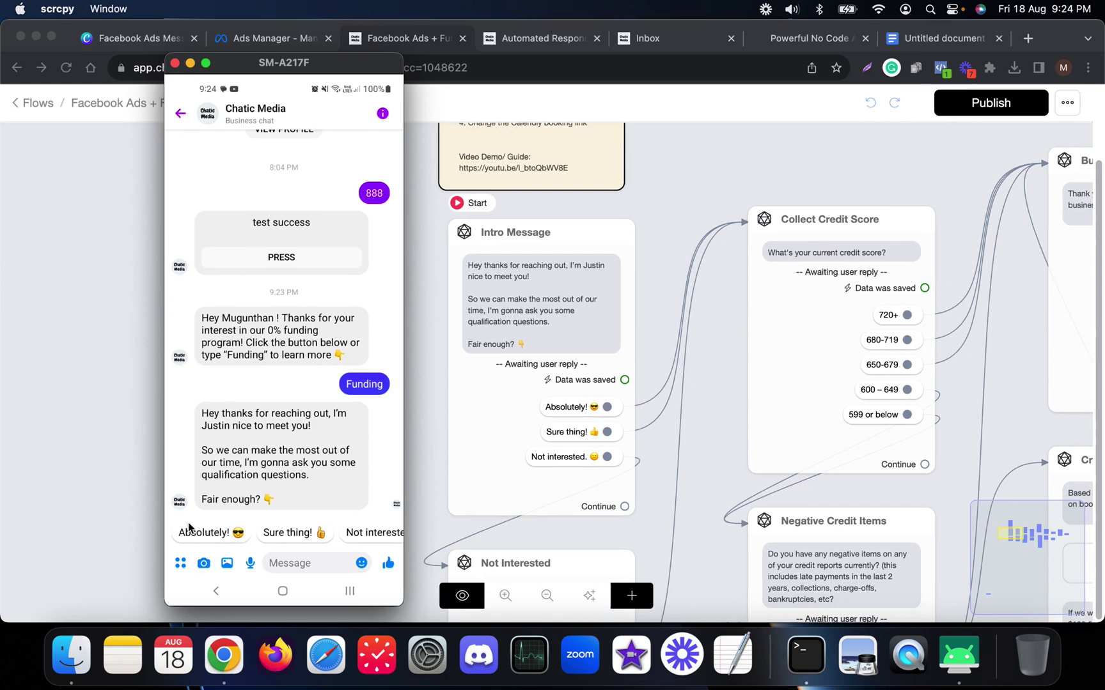
scroll(886, 251, "down", 1)
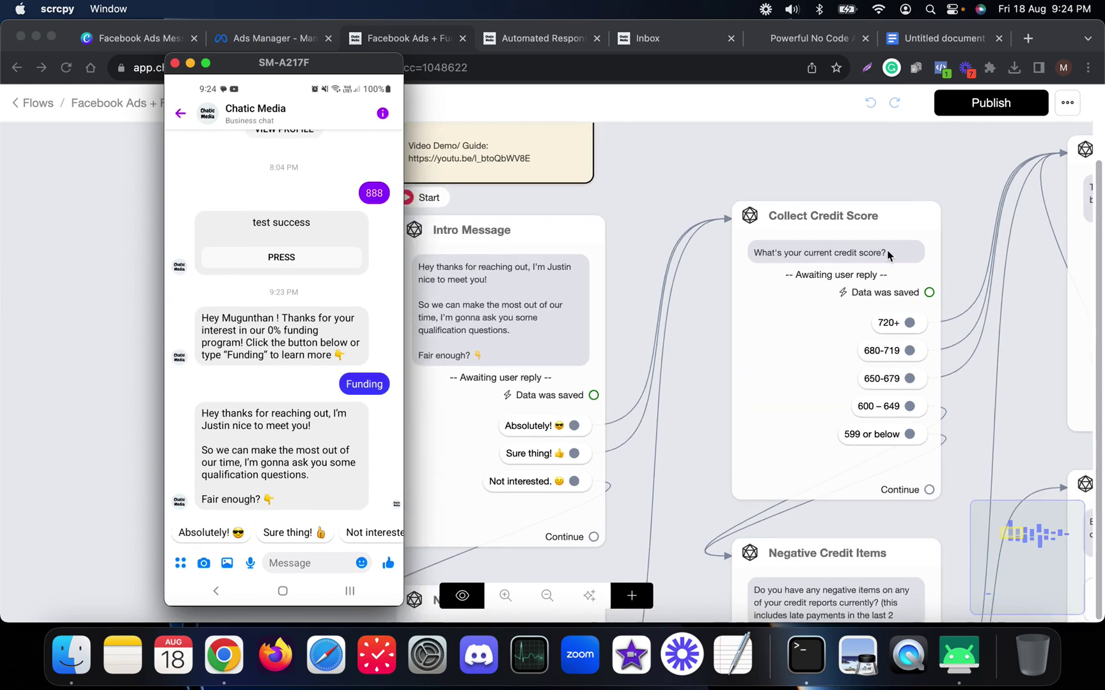
scroll(886, 251, "up", 4)
scroll(735, 292, "down", 4)
scroll(736, 293, "down", 3)
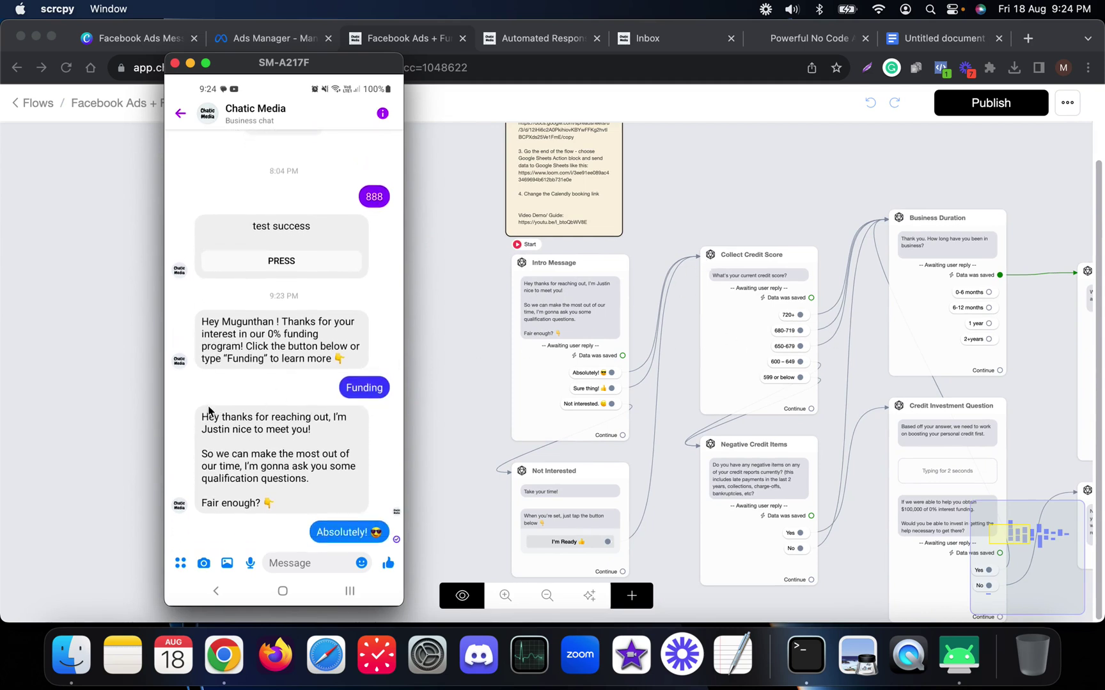
scroll(811, 320, "up", 5)
scroll(529, 385, "down", 5)
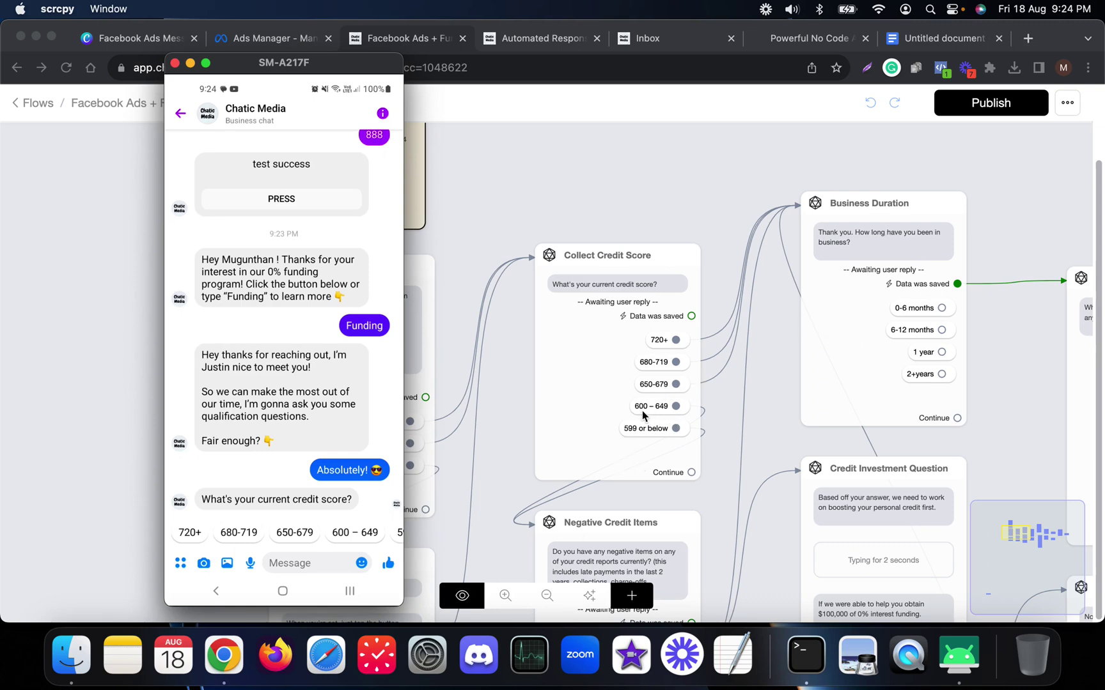
scroll(637, 390, "down", 3)
scroll(620, 547, "up", 3)
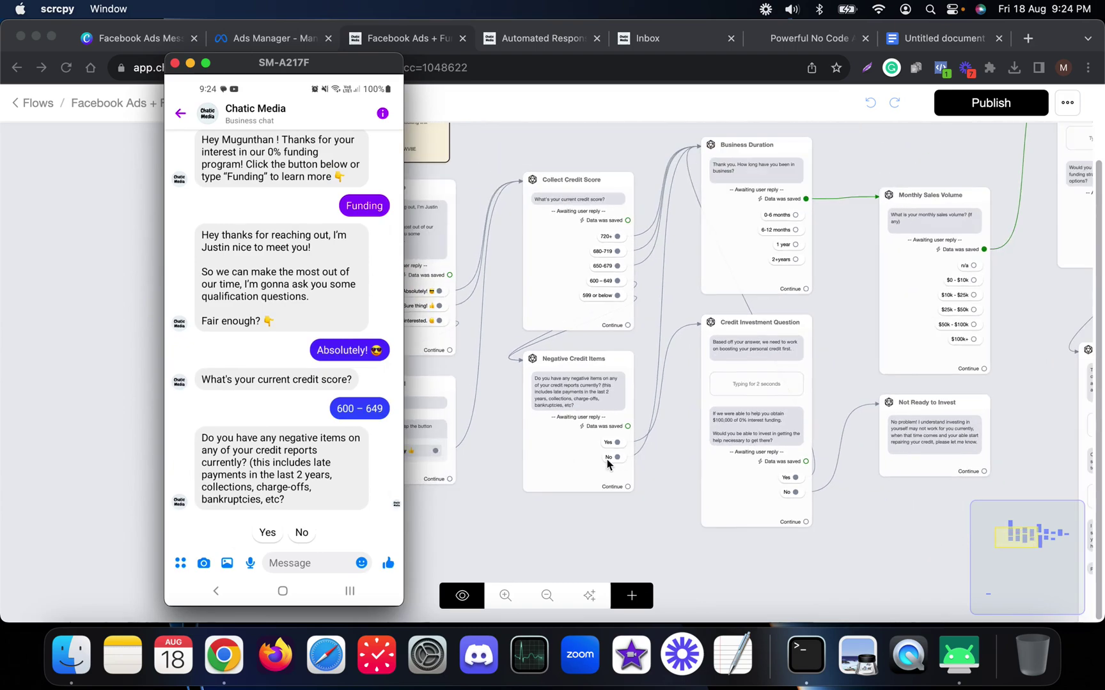
Answer No, 6-12 months, $10k - $25k and Yes, then bring the flow editor forward
scroll(612, 462, "up", 3)
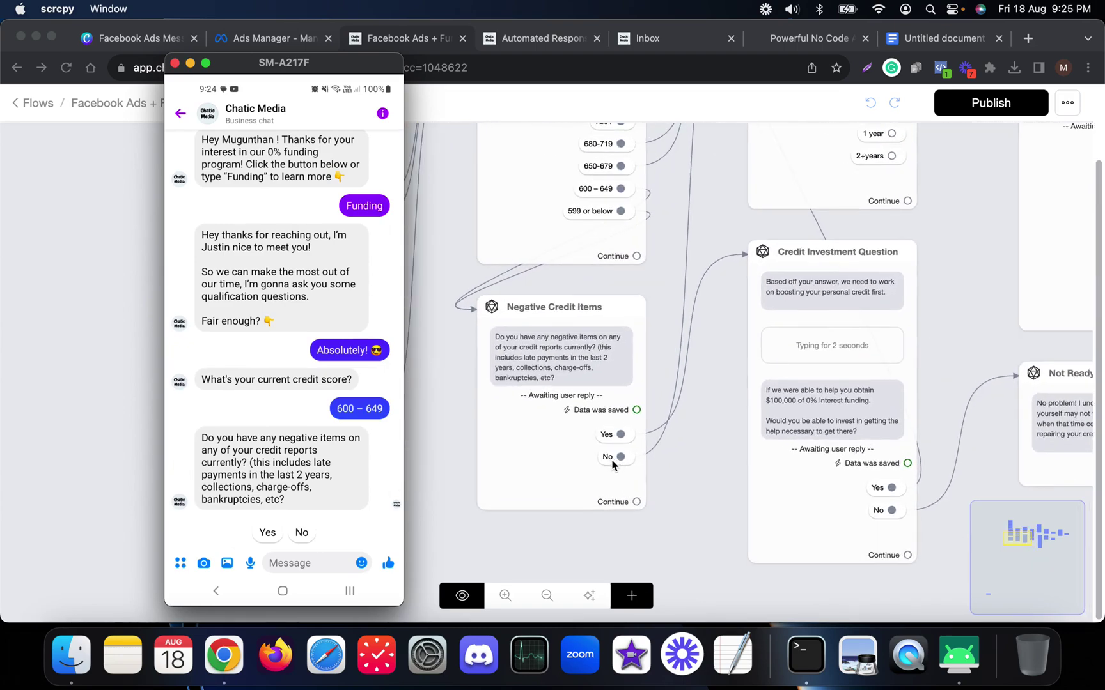
scroll(612, 462, "down", 3)
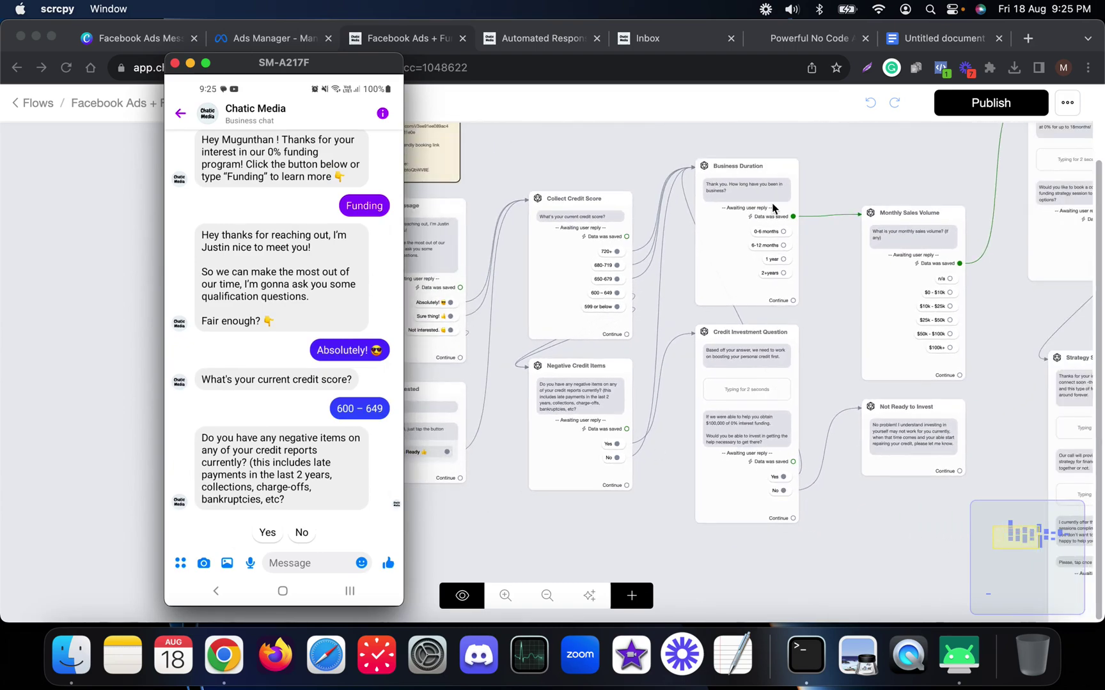
scroll(772, 207, "up", 5)
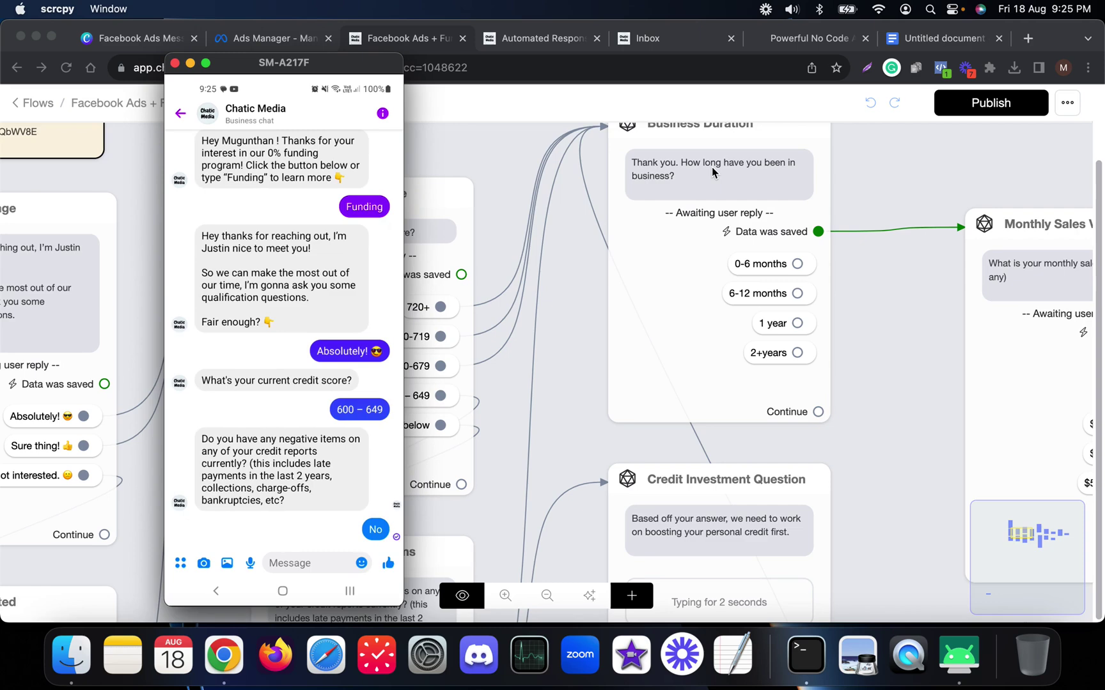
scroll(540, 357, "down", 3)
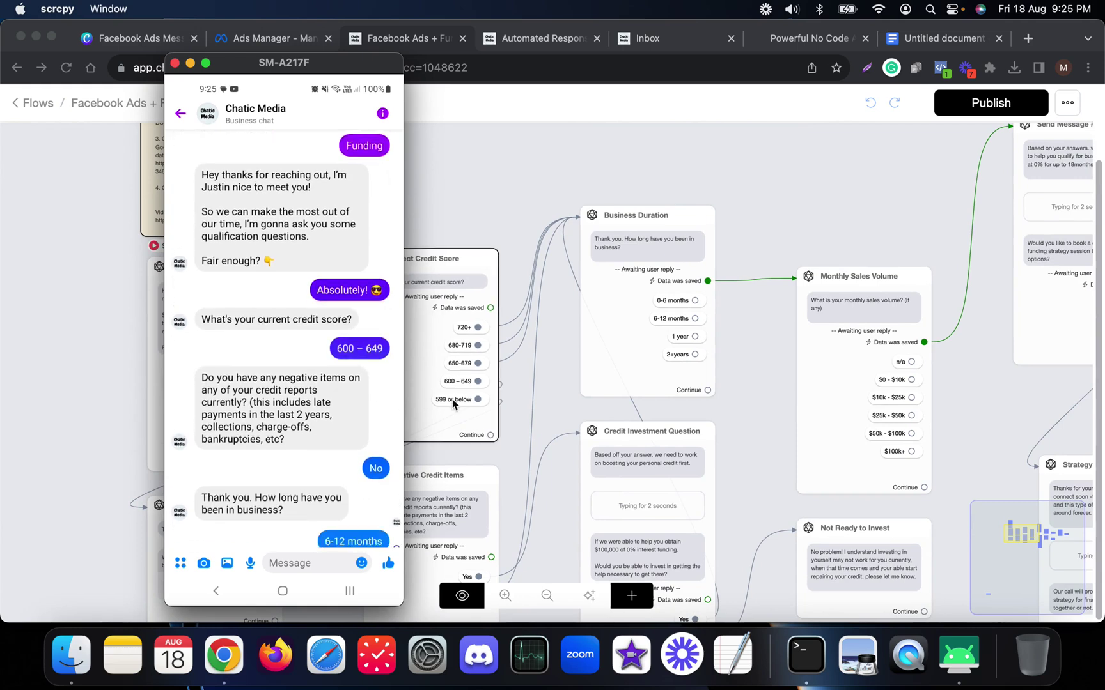
scroll(452, 399, "down", 3)
scroll(786, 342, "up", 2)
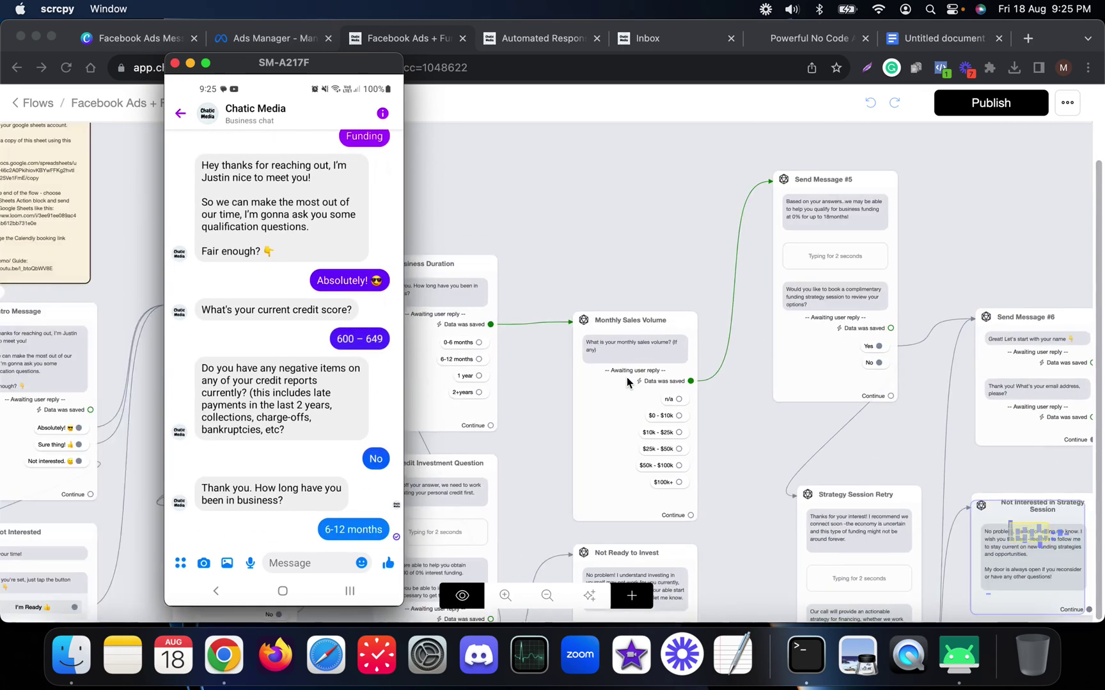
scroll(627, 377, "up", 3)
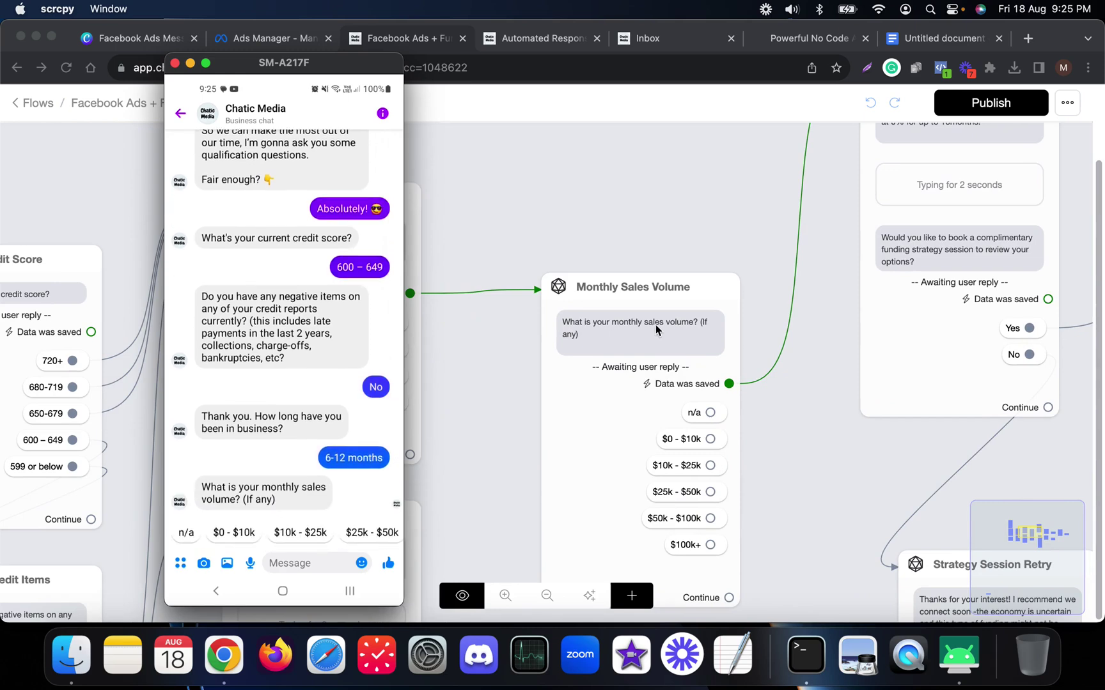
scroll(636, 333, "down", 3)
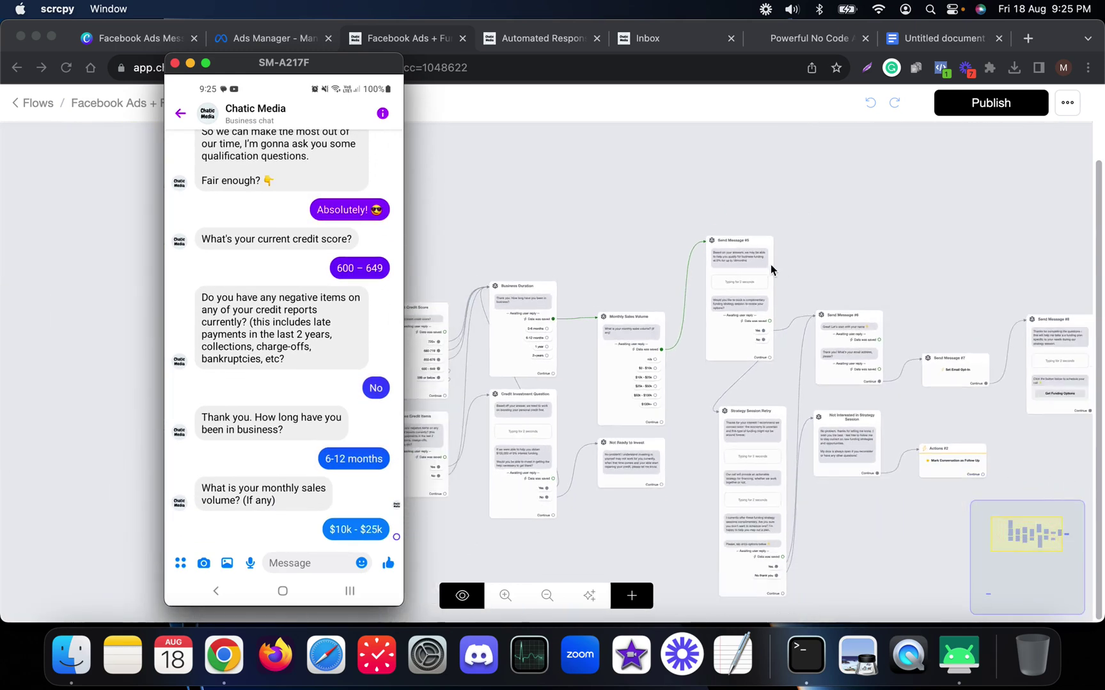
scroll(771, 264, "up", 4)
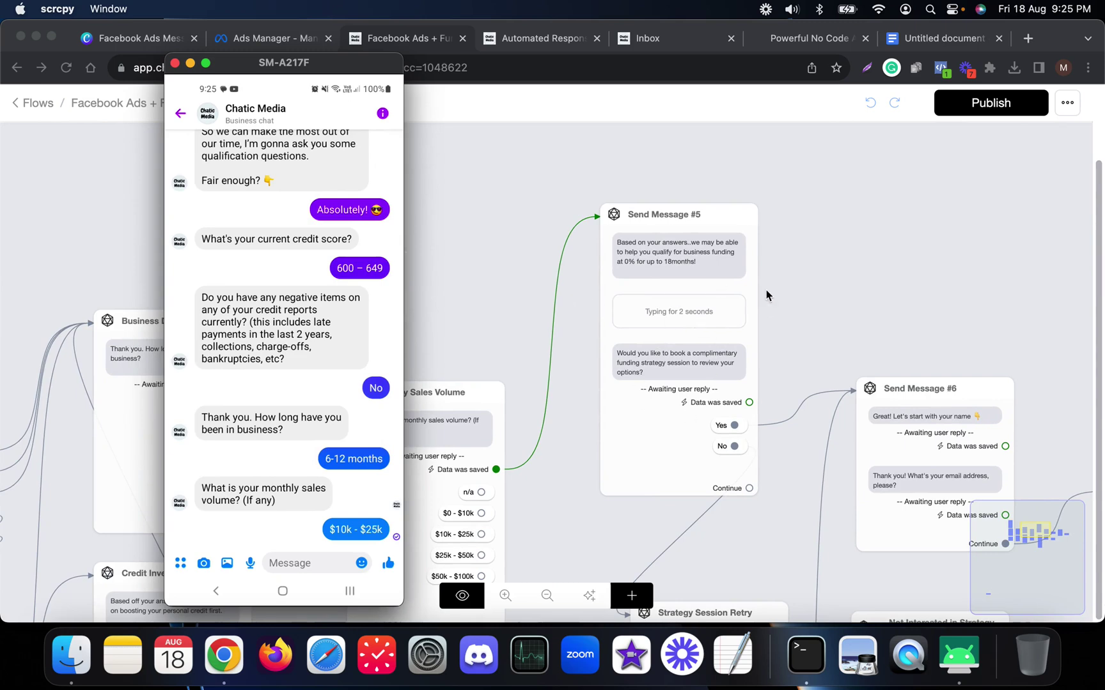
scroll(700, 259, "up", 3)
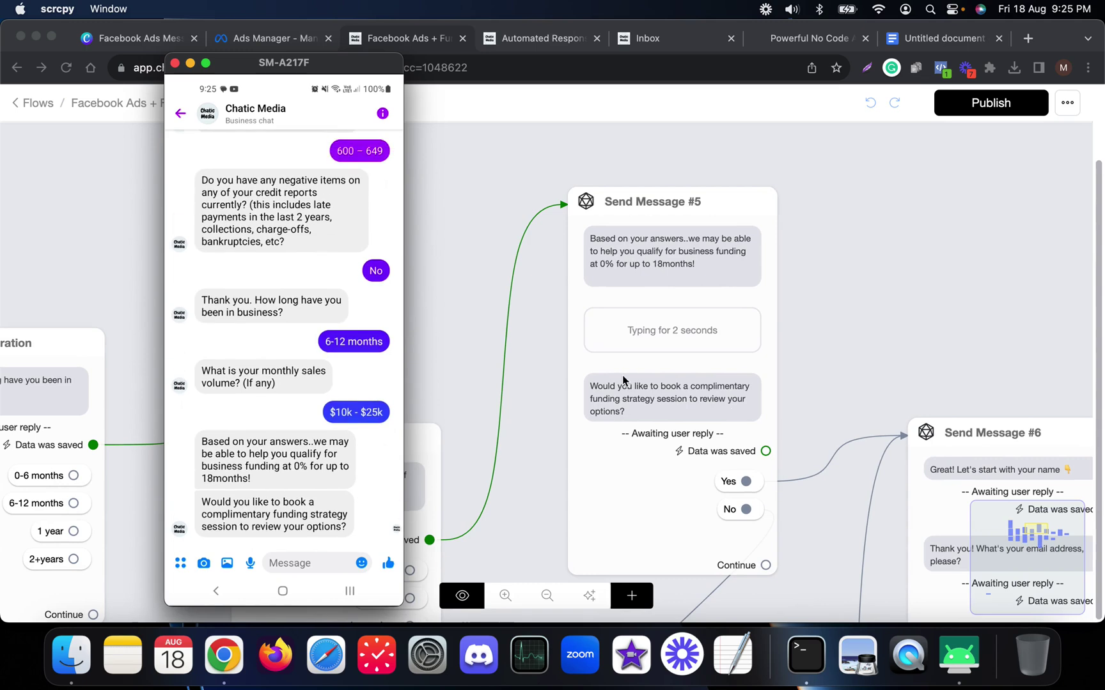
scroll(578, 352, "down", 5)
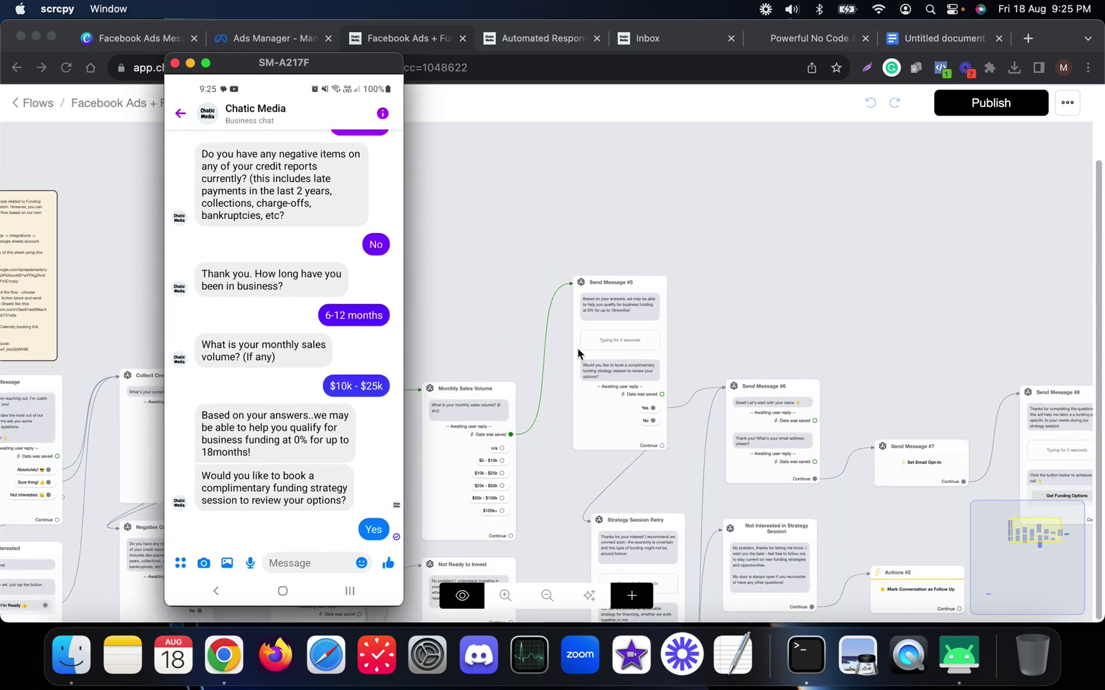
scroll(765, 402, "up", 8)
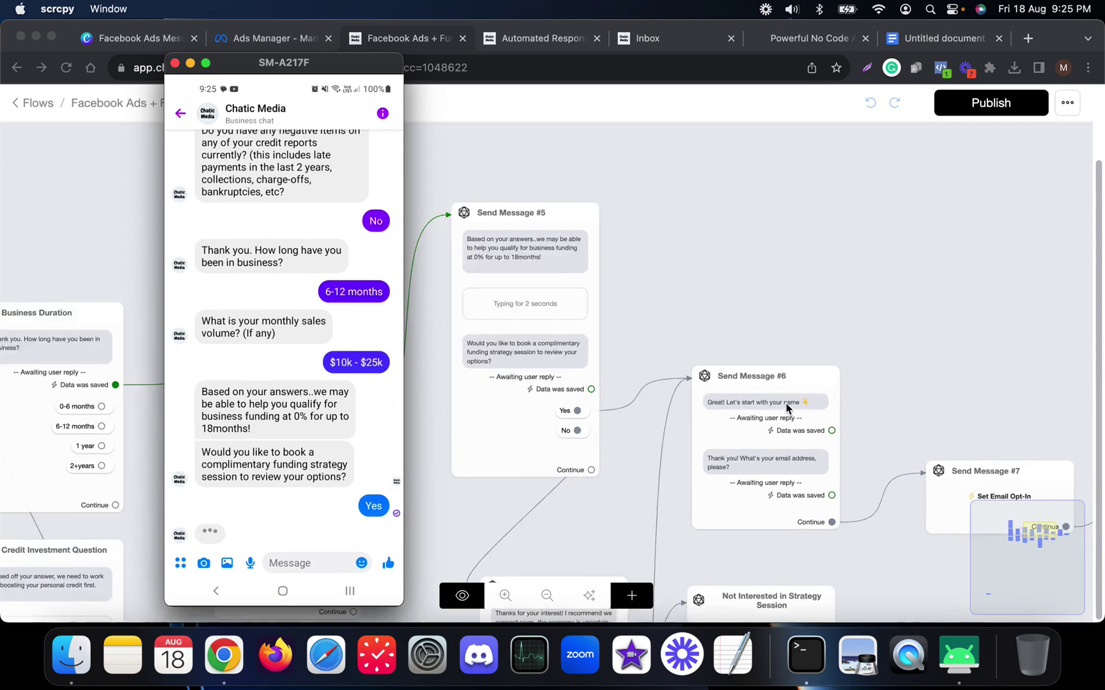
left_click(772, 416)
Pan the flow to view Send Message #6–#8, then return to the Ads Manager ad editor
scroll(623, 425, "down", 5)
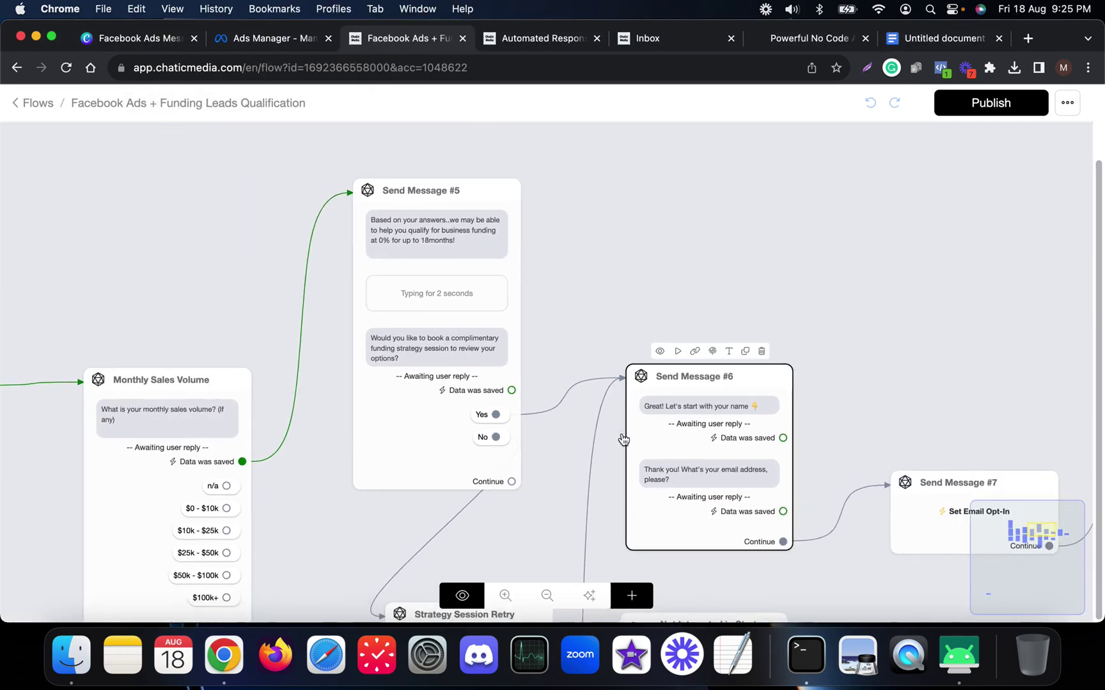
left_click_drag(840, 345, 638, 338)
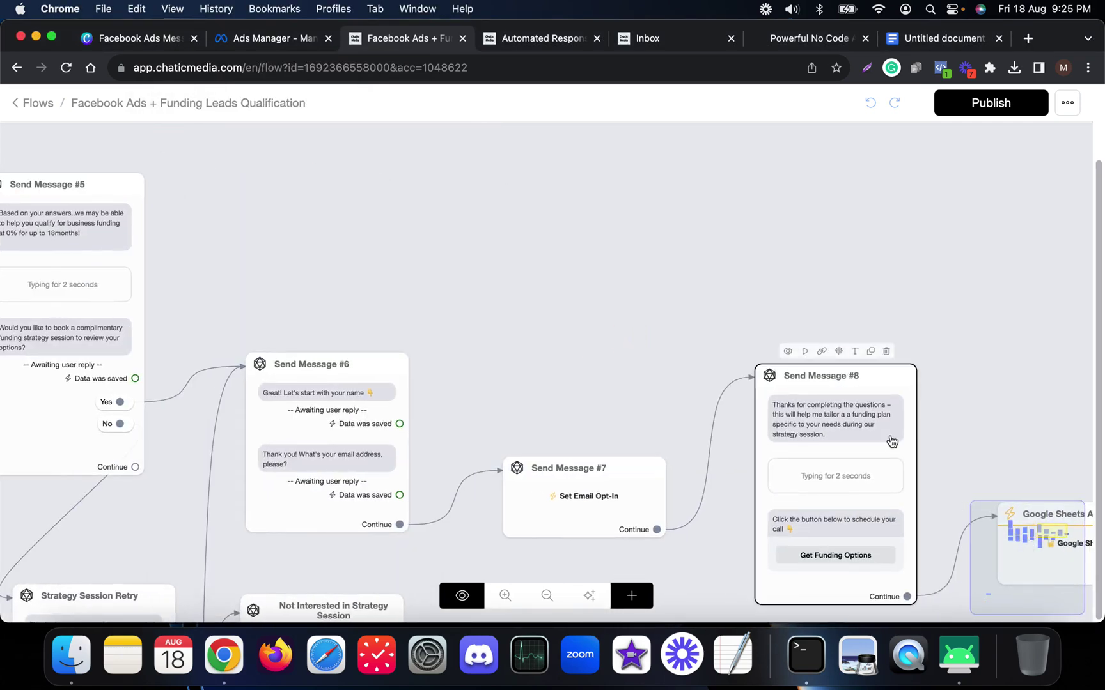
scroll(902, 440, "down", 5)
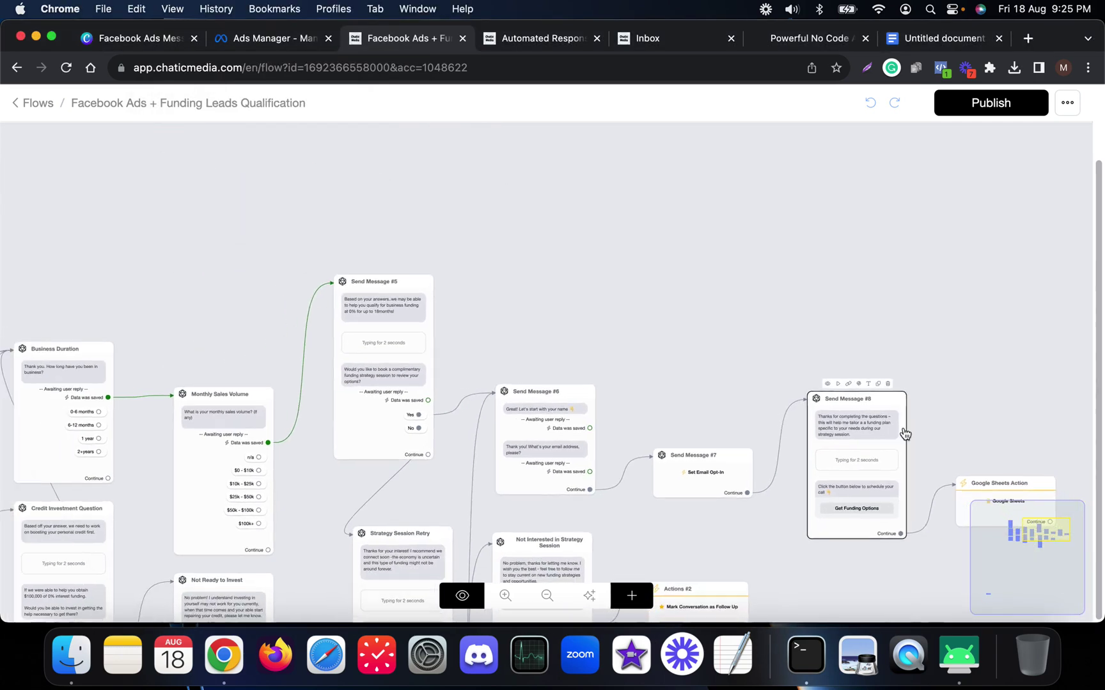
left_click(289, 40)
scroll(594, 422, "down", 3)
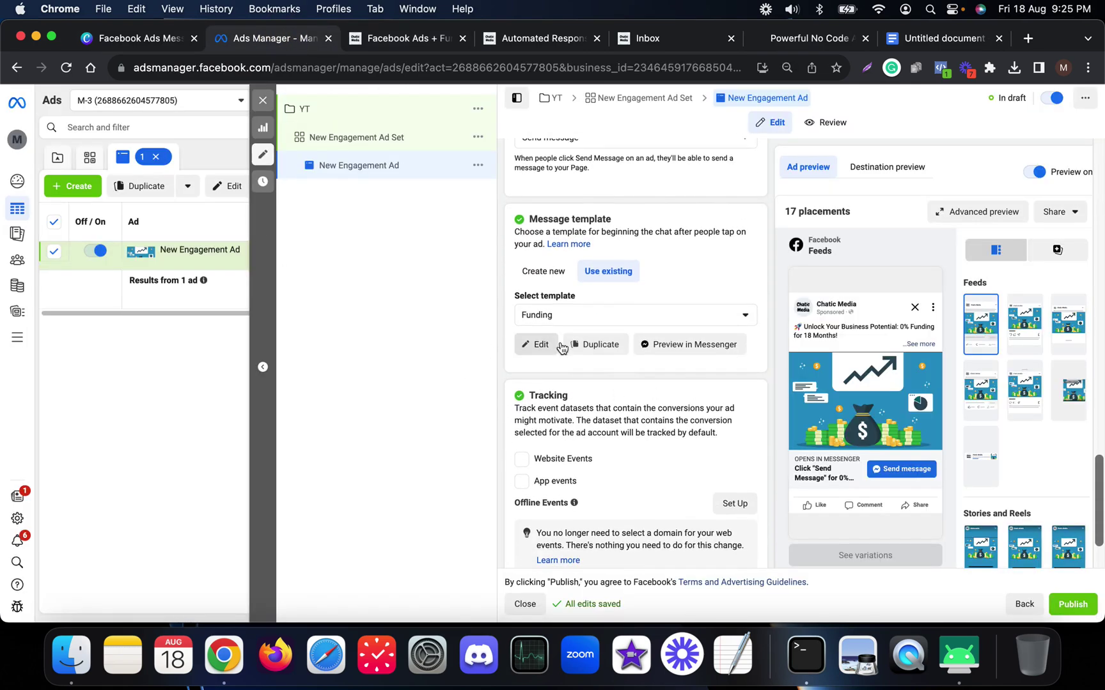
mouse_move(780, 338)
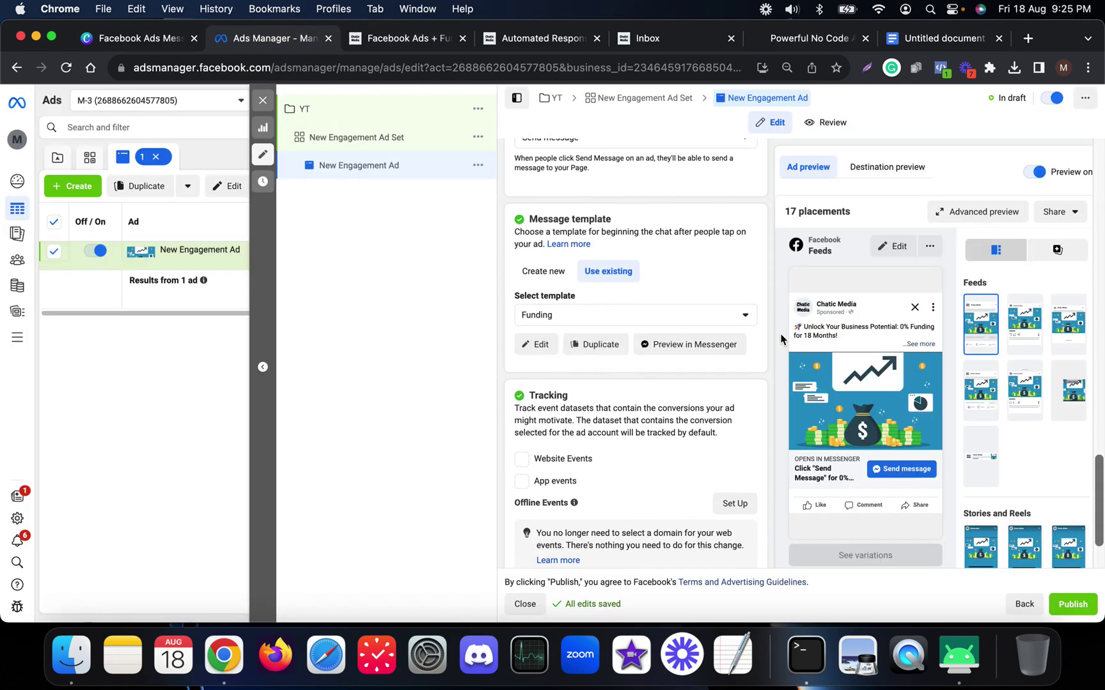